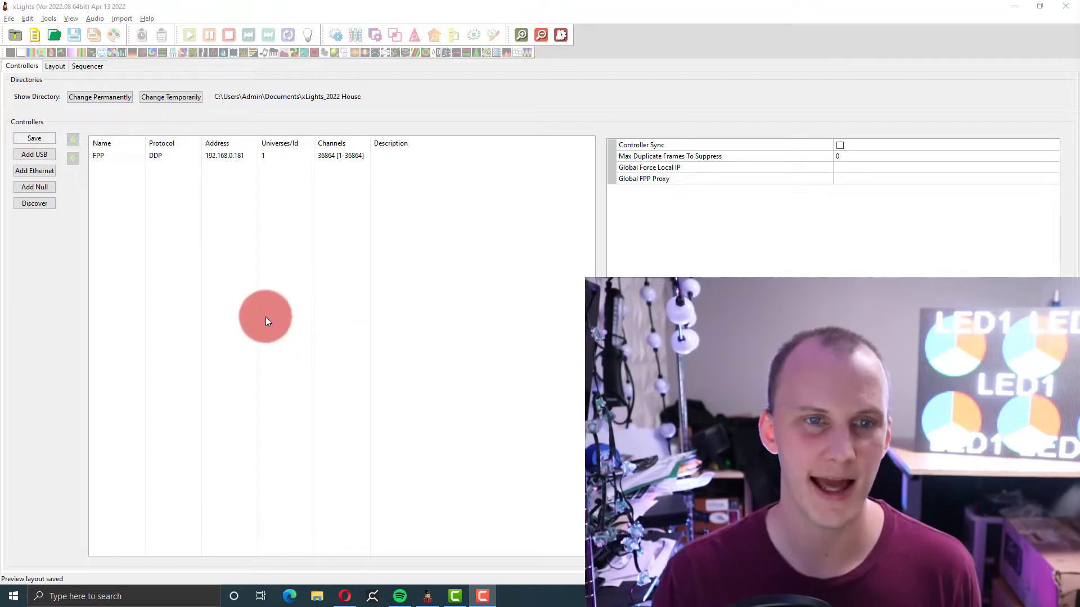
Step: Select the FPP controller at 192.168.0.181 to show its DDP settings with 36864 channels
click(194, 155)
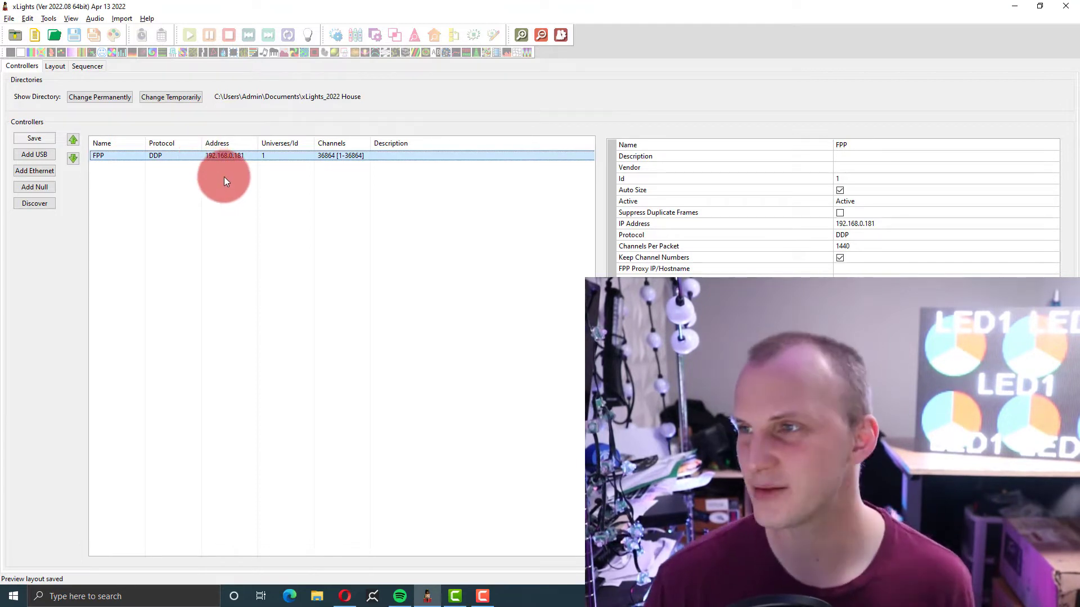
key(alt+Tab)
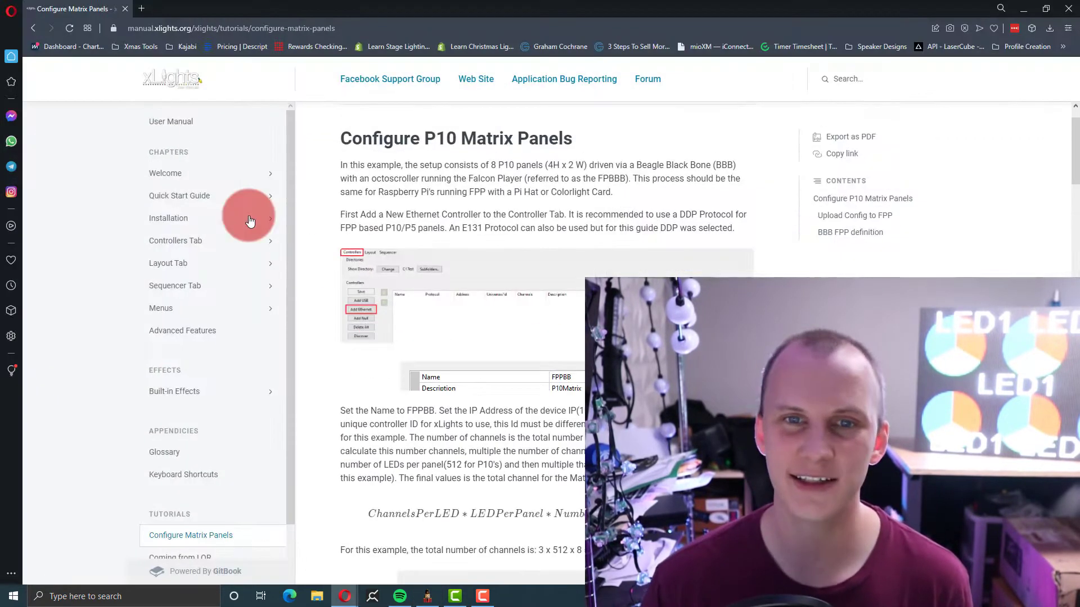
drag(362, 137, 621, 145)
click(621, 145)
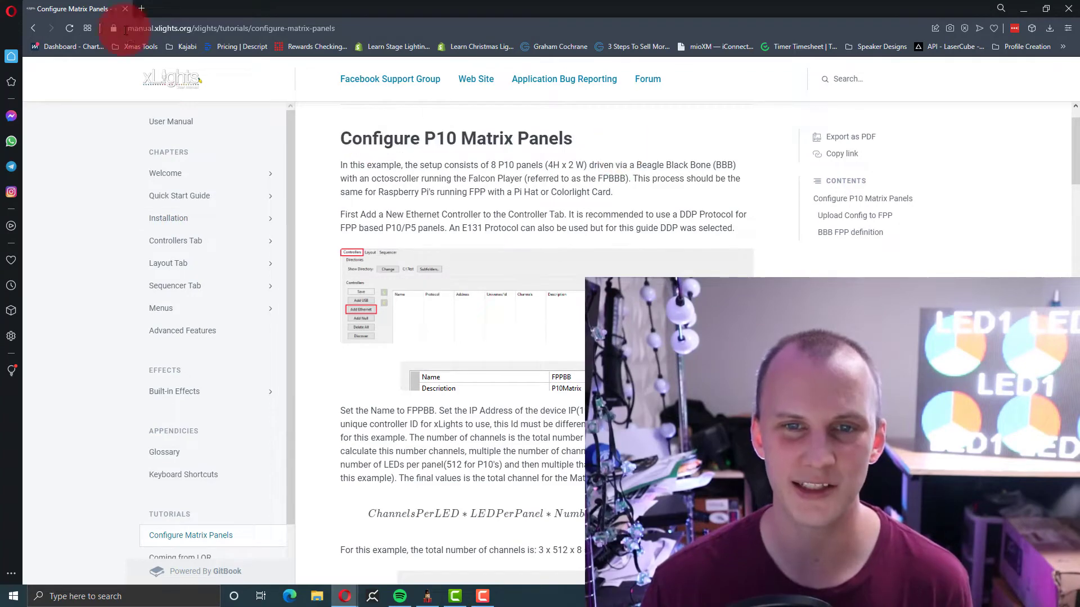
click(63, 12)
drag(64, 11, 1079, 85)
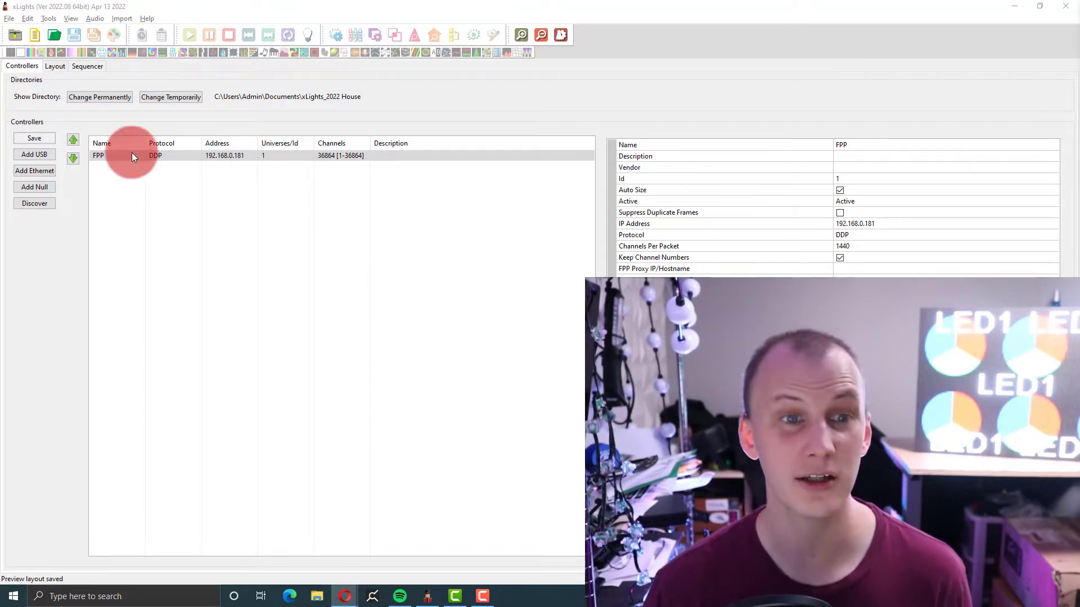
Step: Move the Matrix model down over the house image in the layout preview
click(88, 66)
click(56, 66)
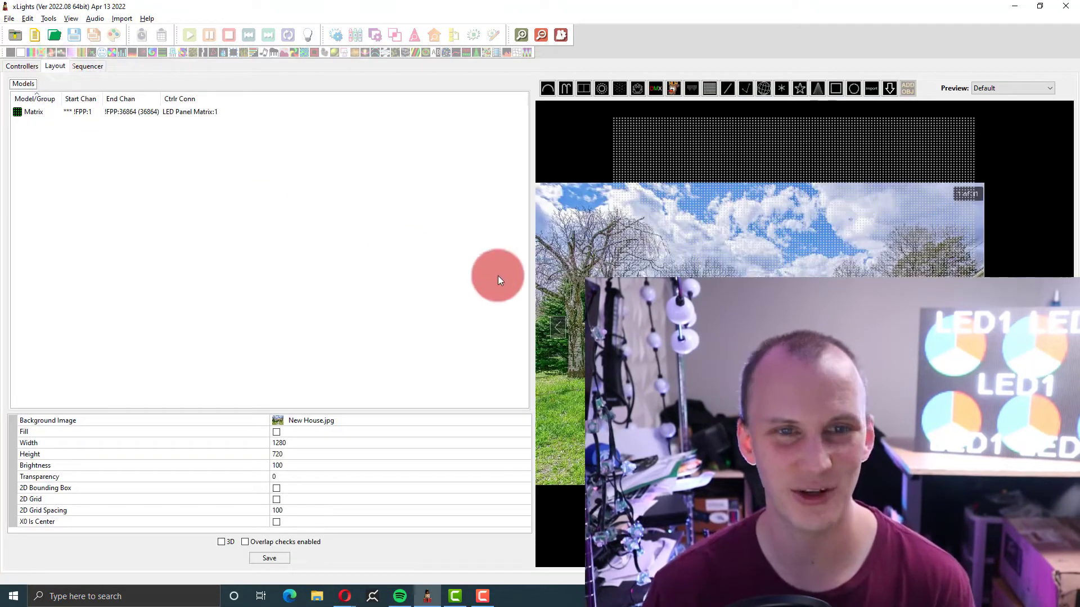
click(755, 276)
drag(740, 234, 740, 307)
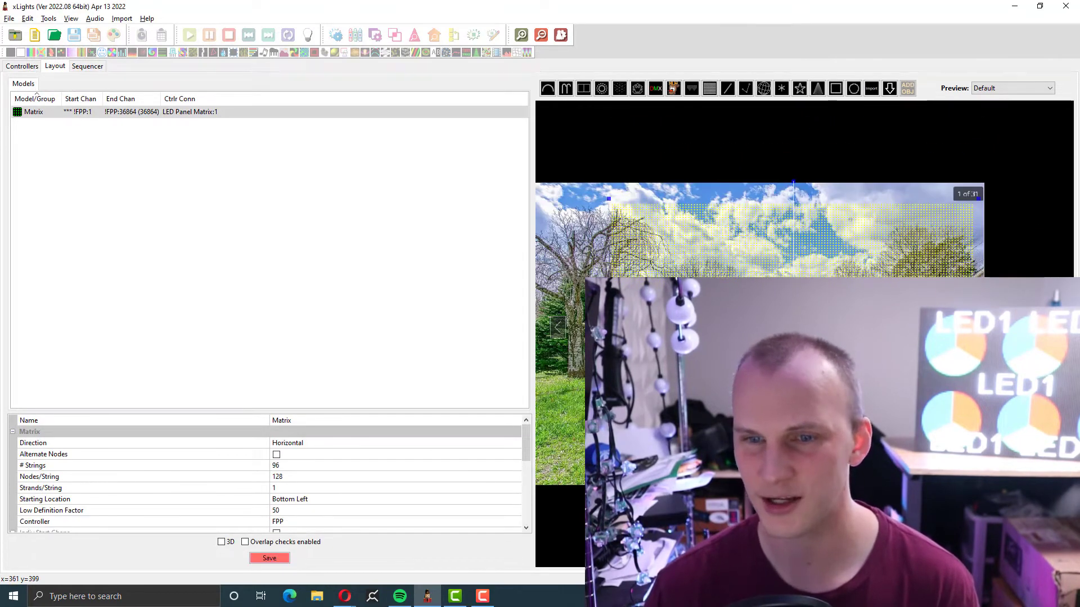
Step: Set the background image brightness to 0
click(578, 315)
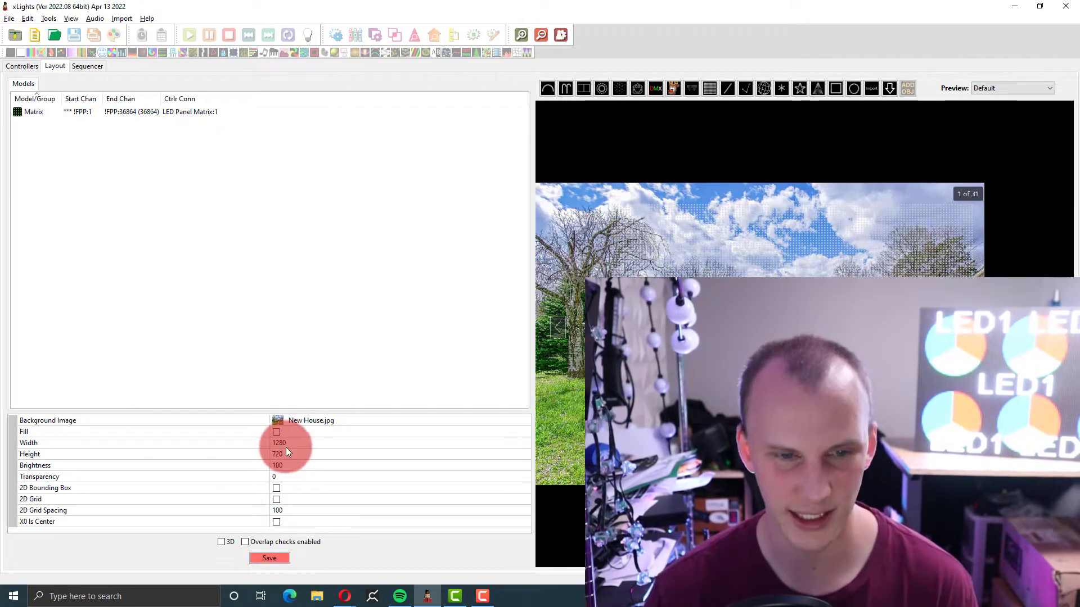
click(288, 465)
text(0)
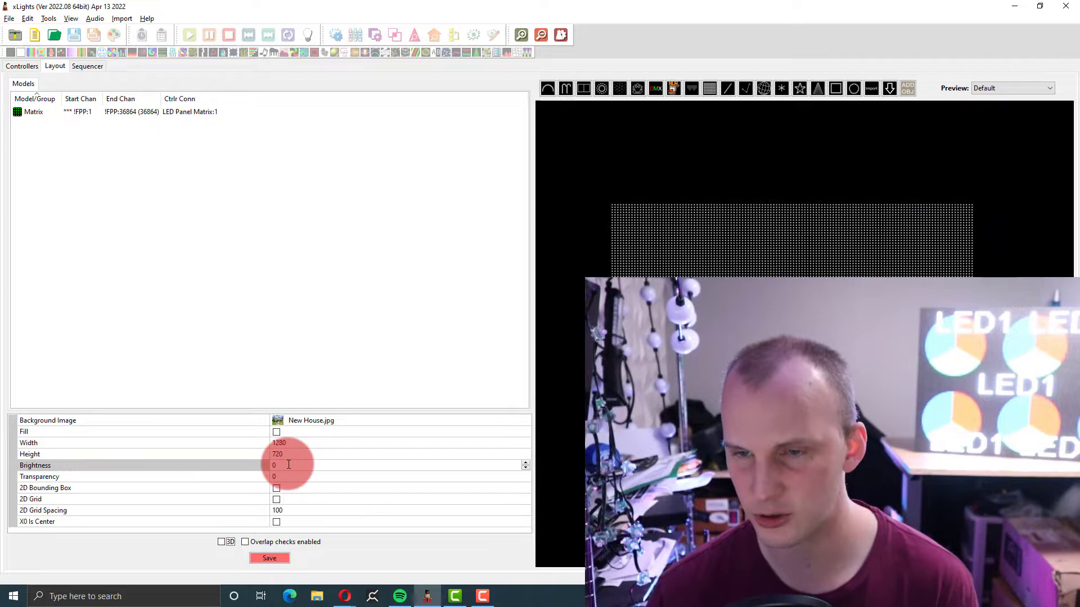
key(Tab)
Step: Widen the matrix to the right in the preview and save the layout
click(714, 241)
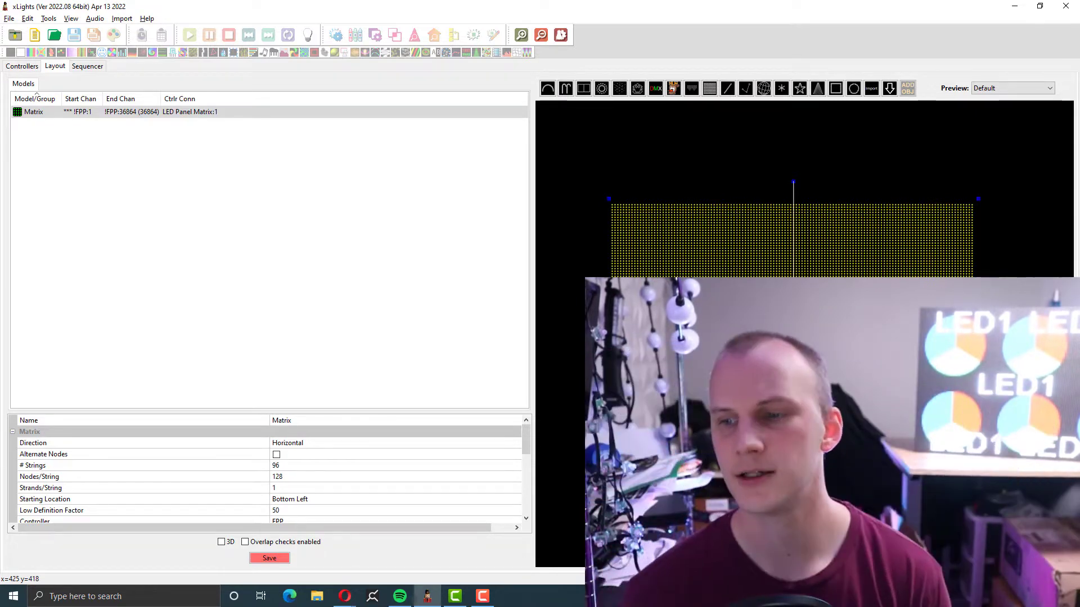
drag(979, 199, 1030, 199)
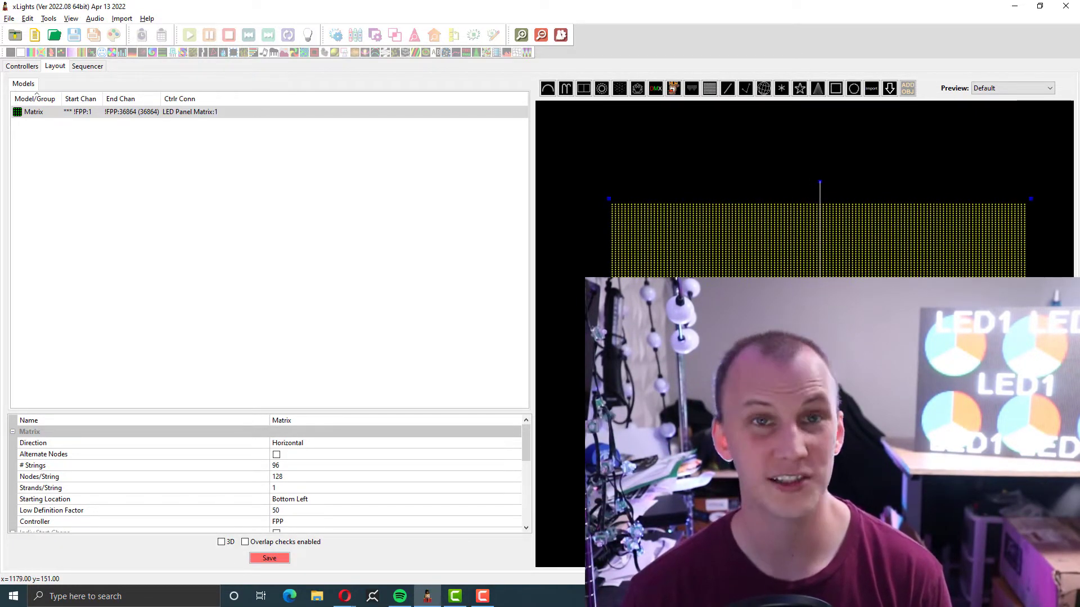
click(737, 235)
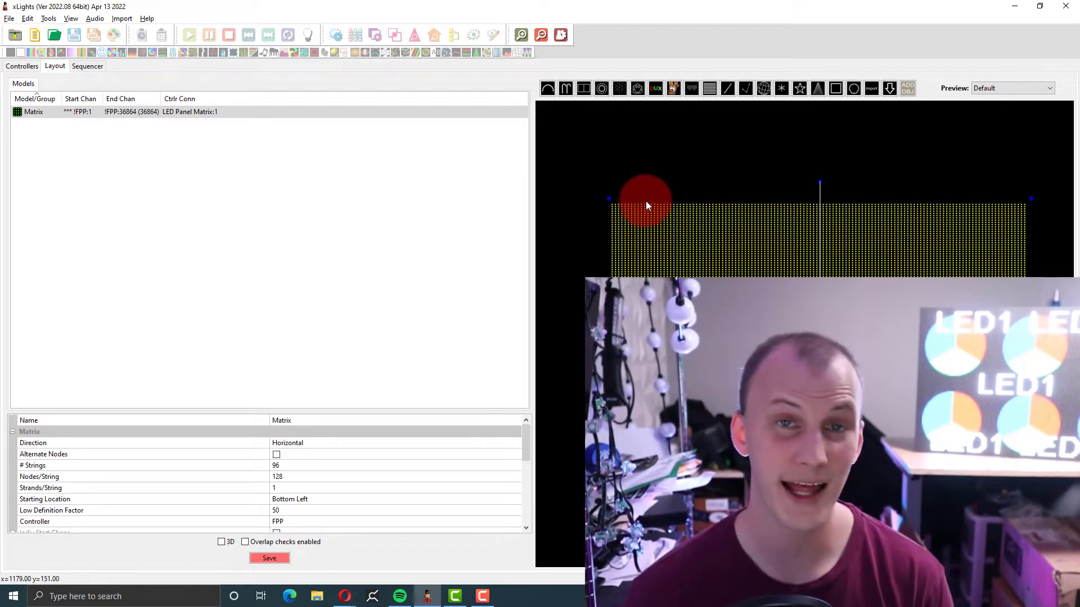
key(ctrl+s)
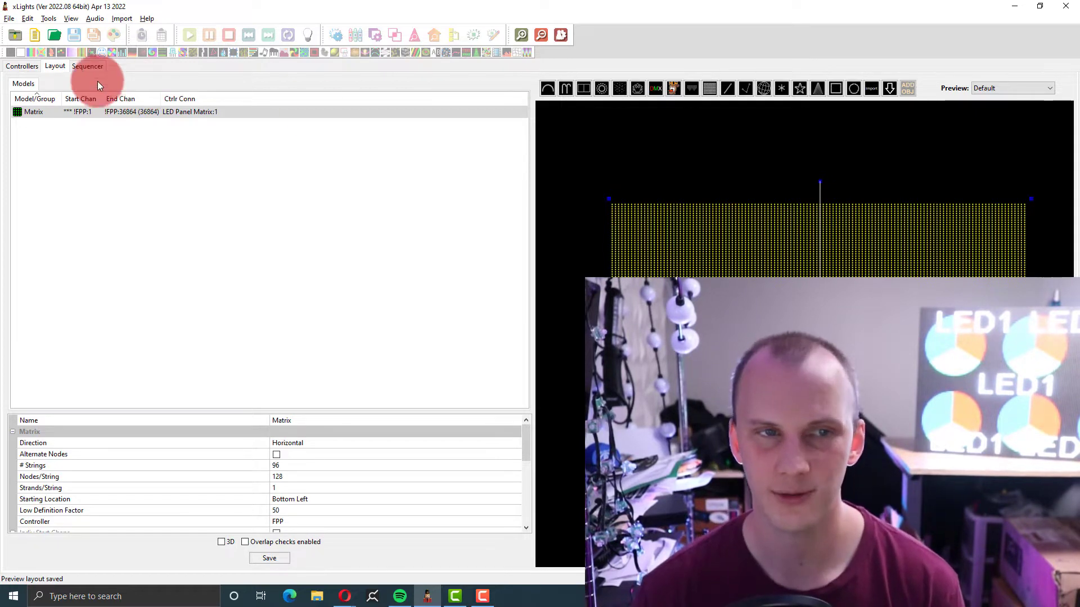
Step: Delete the old FPP controller and save the controller list
click(34, 69)
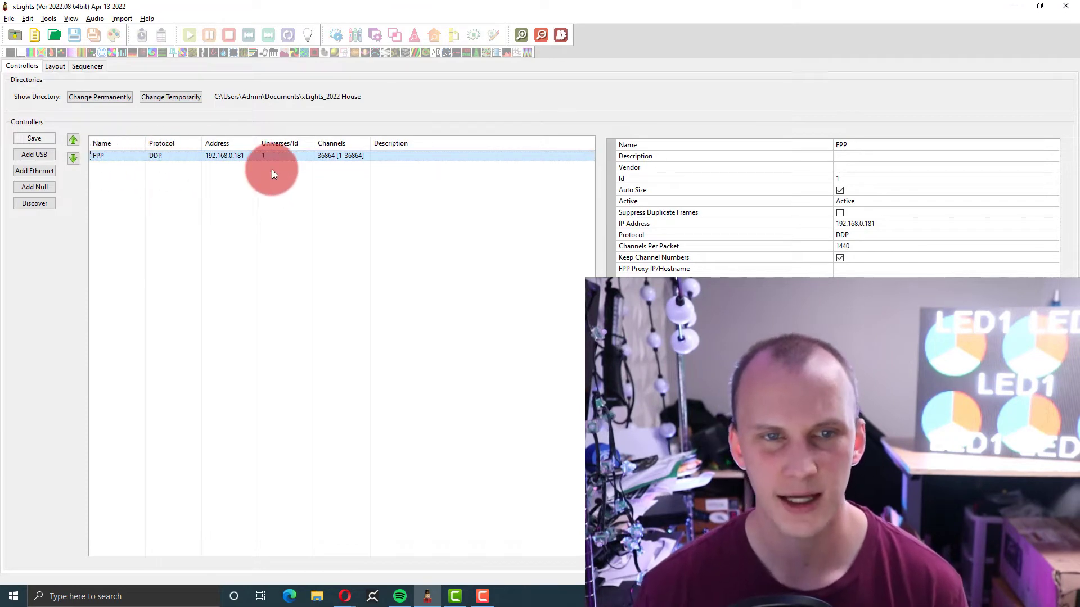
key(Delete)
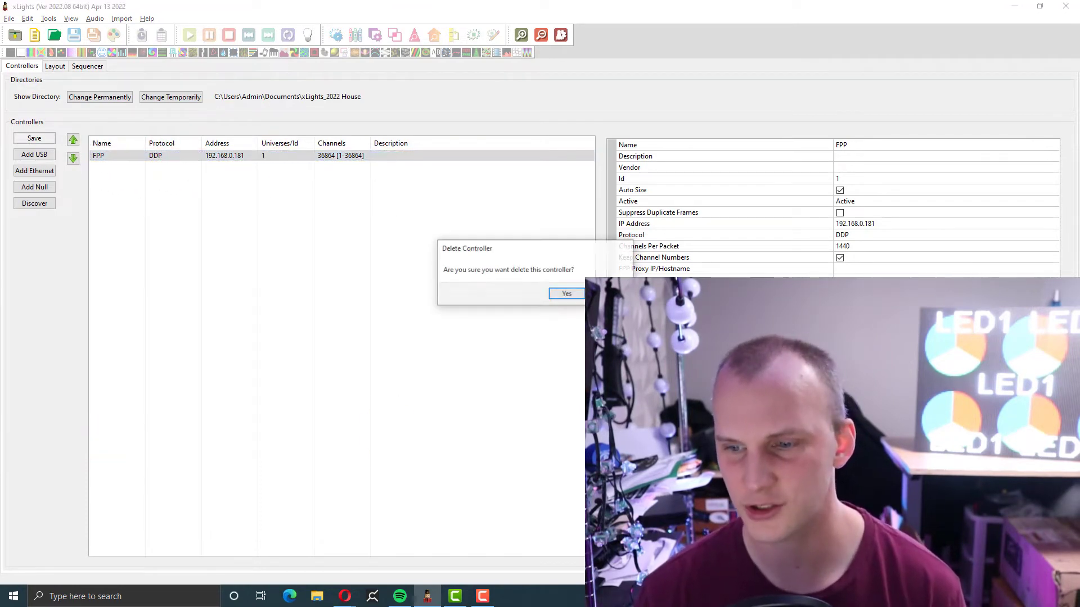
click(560, 293)
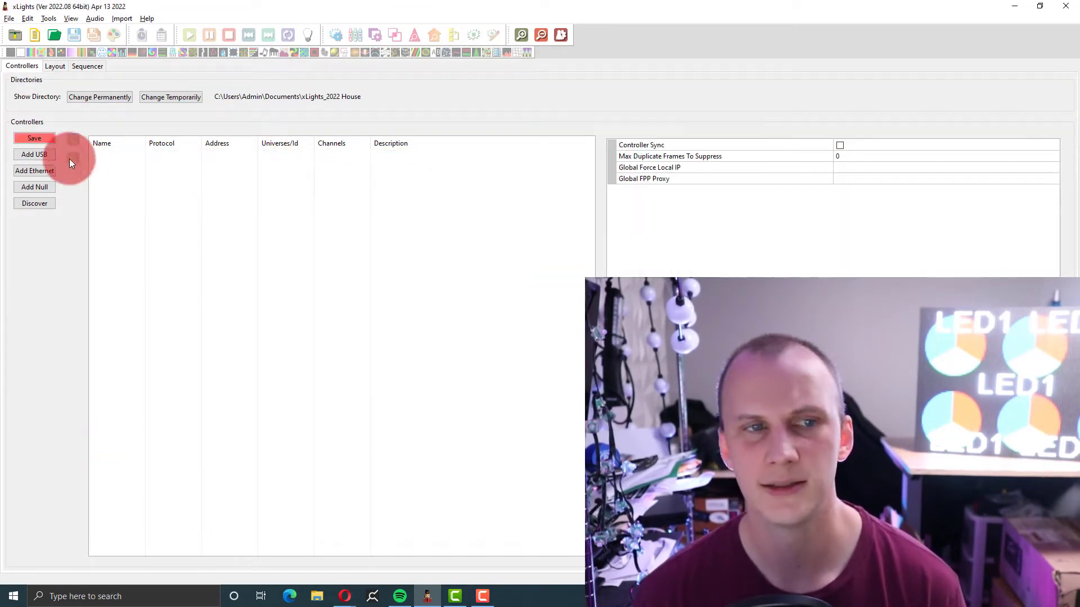
click(45, 144)
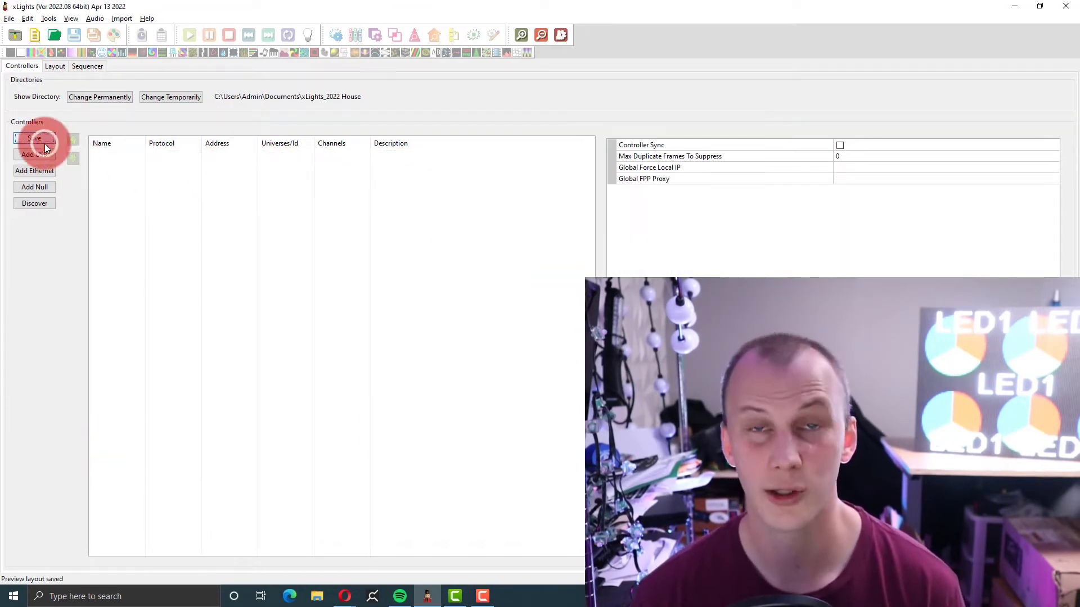
Step: Discover the new FPP controller at 192.168.0.215 and save it
click(26, 208)
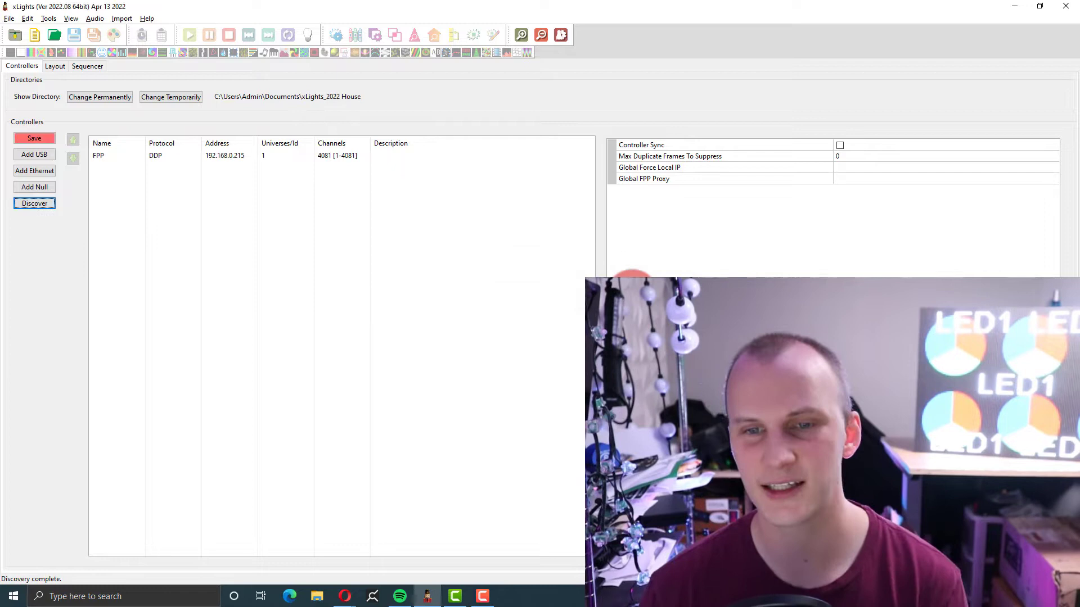
click(40, 138)
click(137, 155)
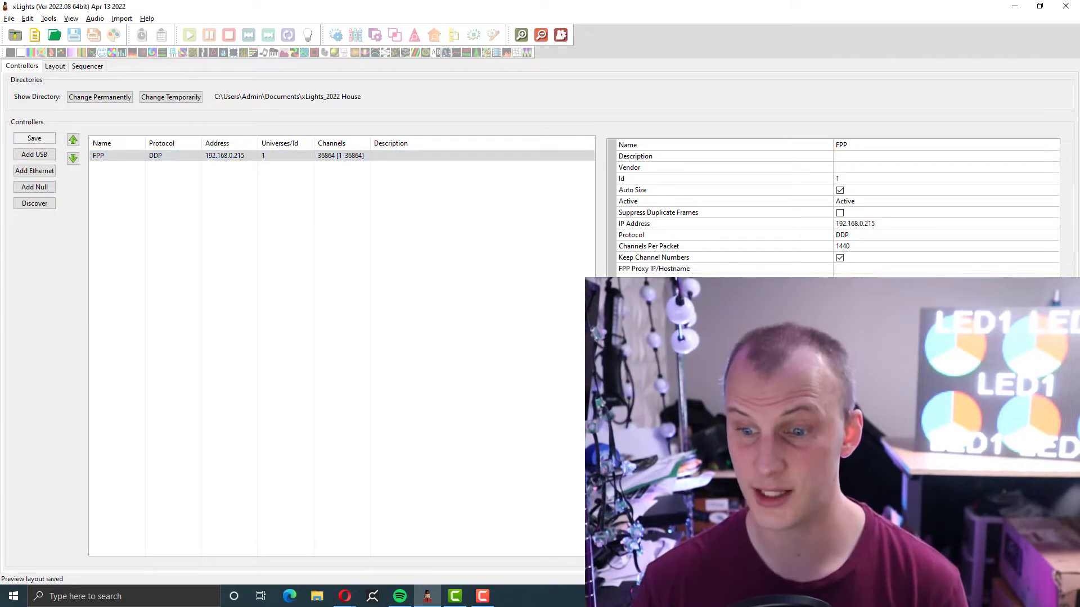
click(54, 66)
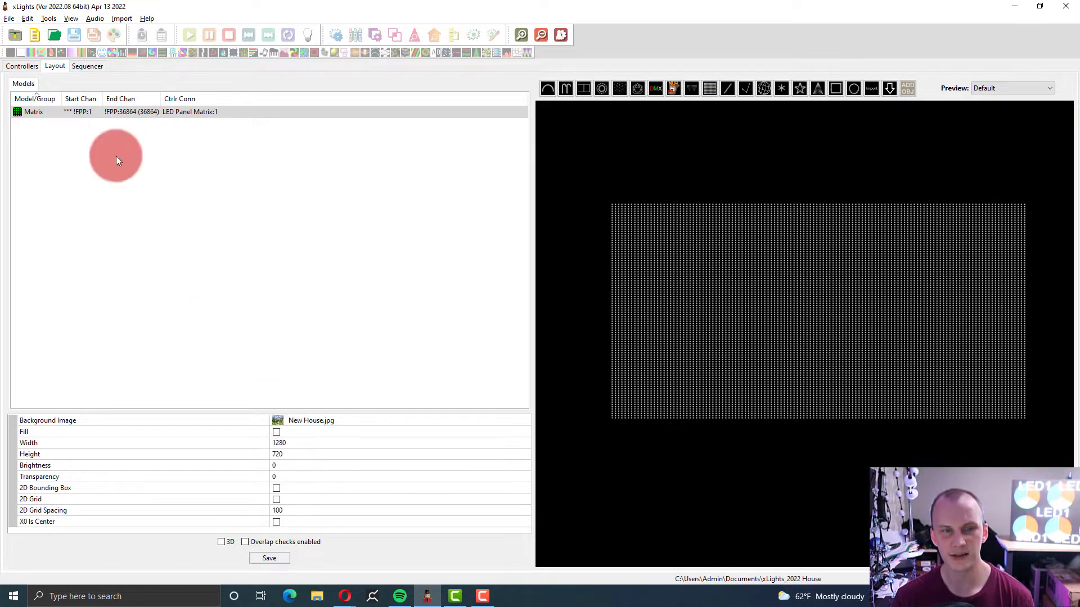
Step: Enlarge the Matrix properties area and confirm LED Panel Matrix protocol on port 1
click(116, 112)
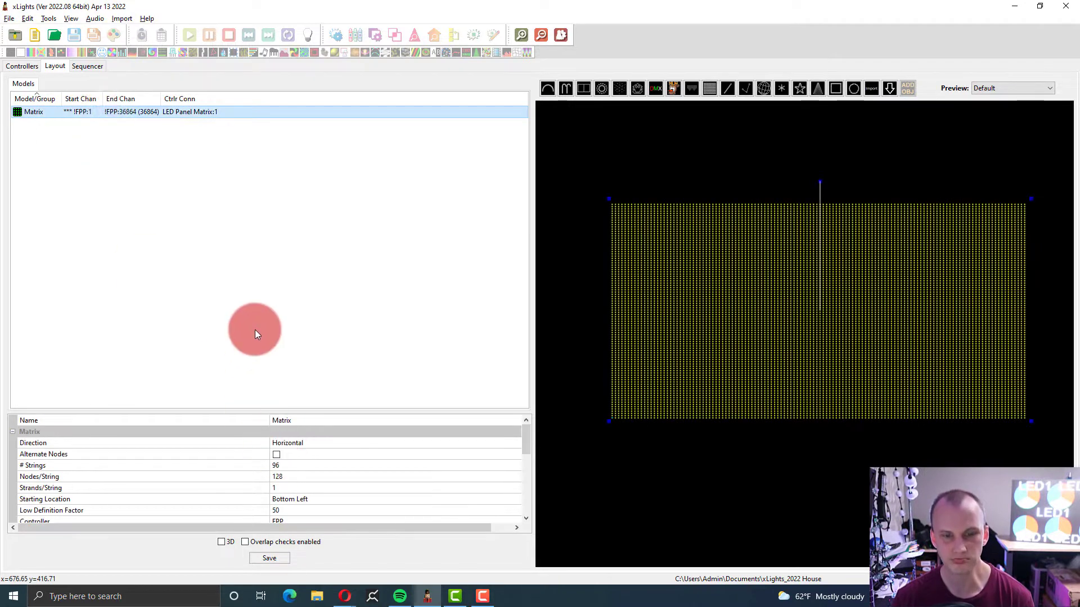
drag(393, 411, 415, 248)
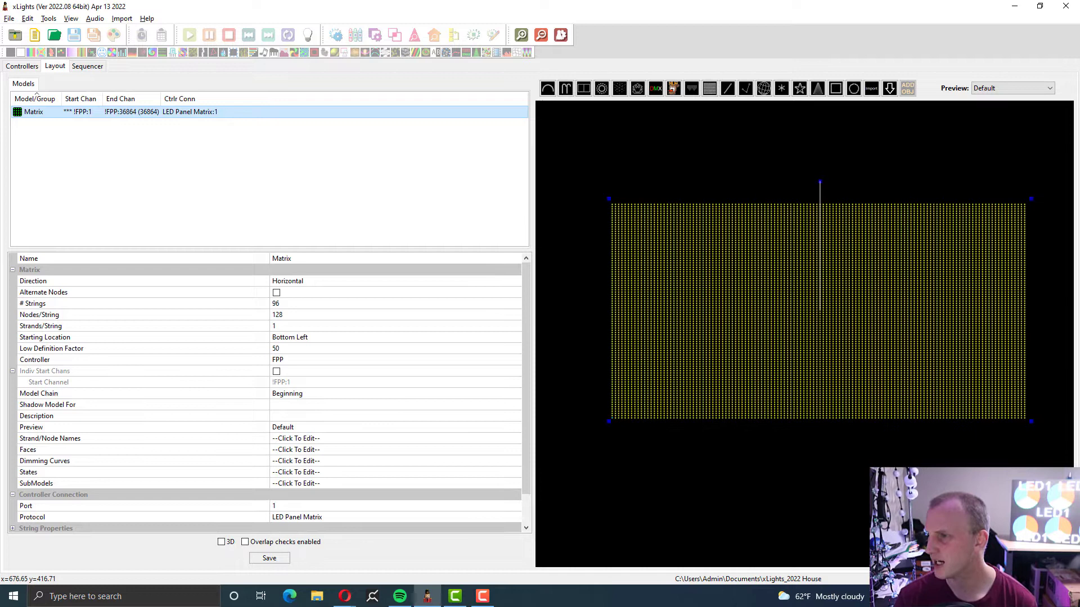
scroll(233, 433, down, 1)
click(322, 475)
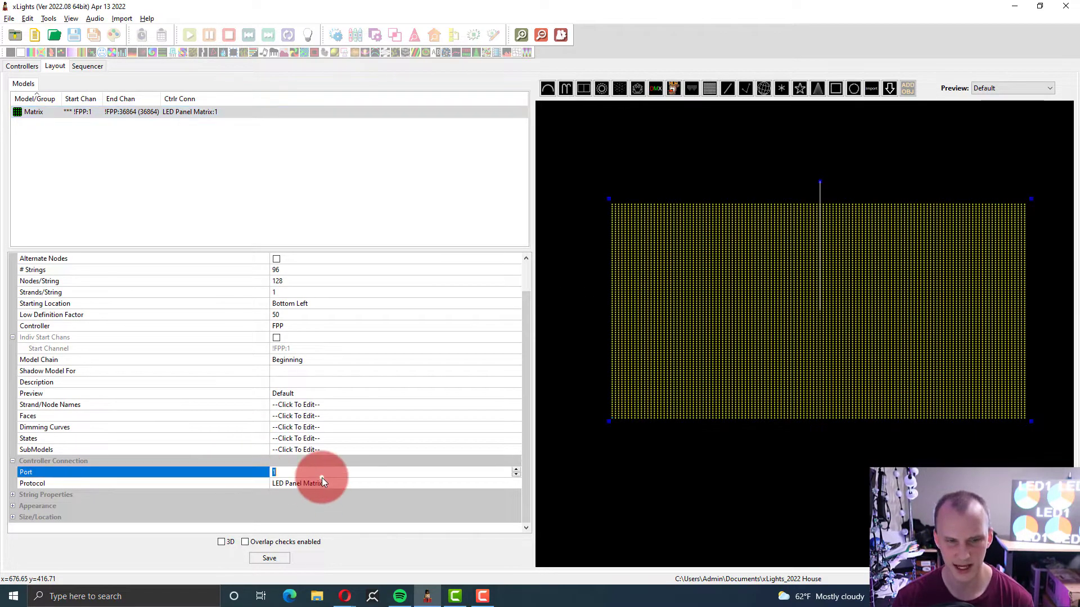
click(325, 482)
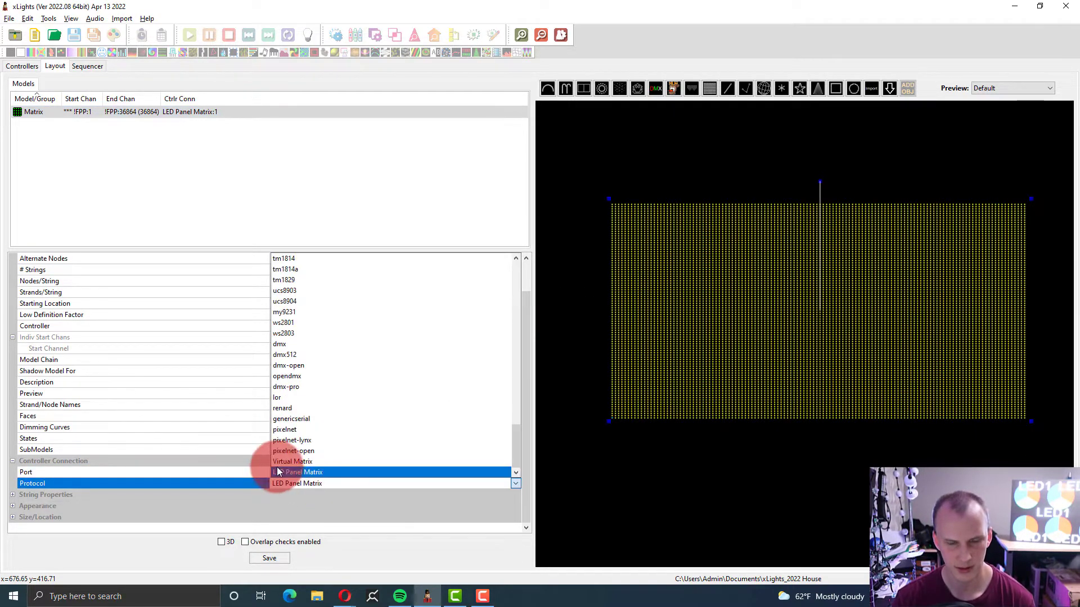
click(290, 473)
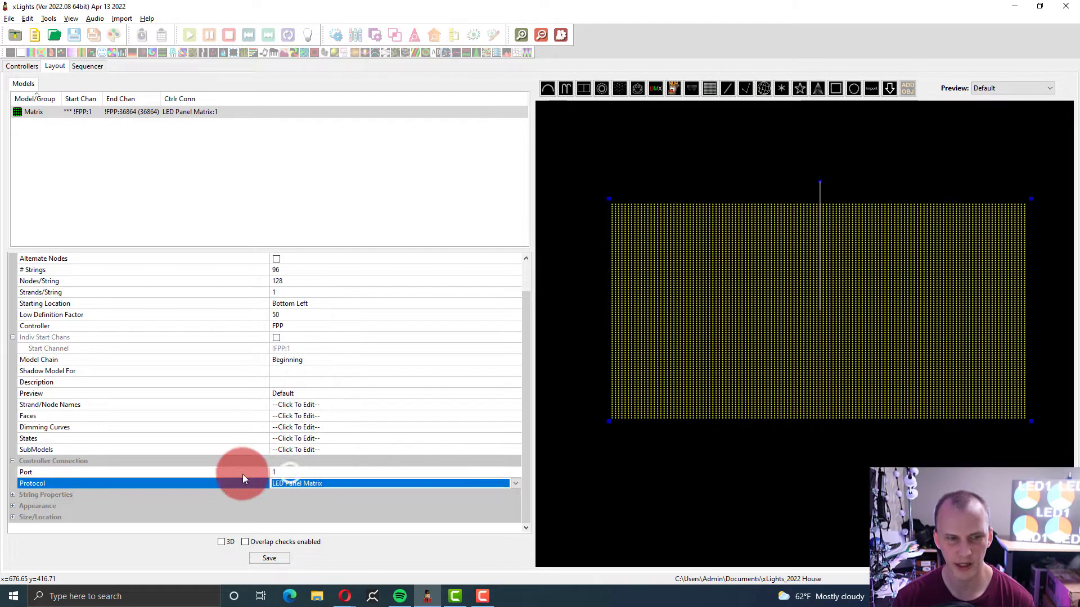
click(242, 474)
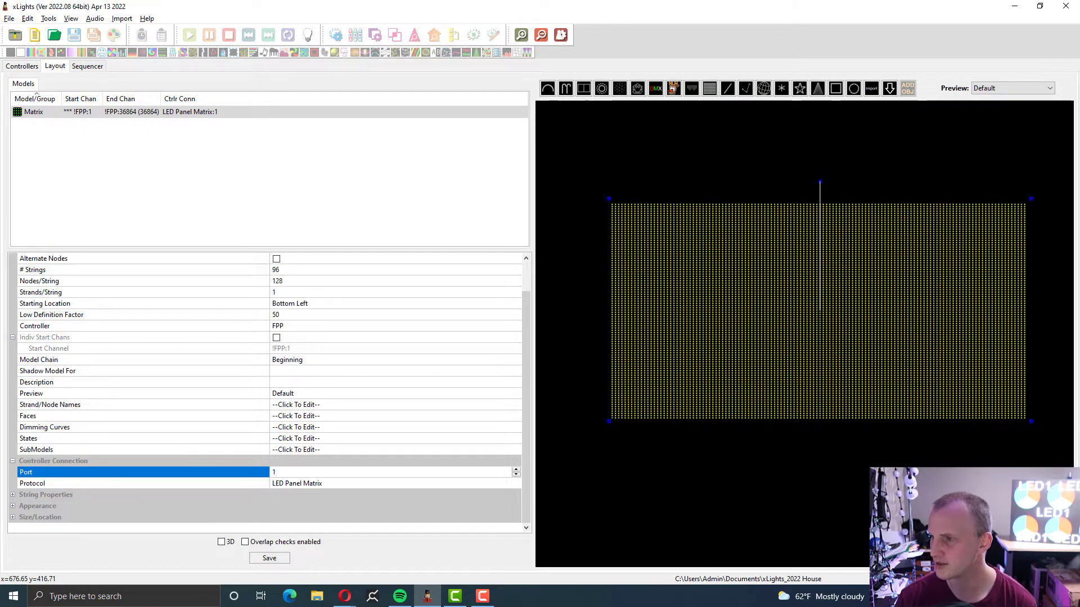
Step: Confirm the Matrix model is driven by the FPP controller, then deselect it
click(295, 329)
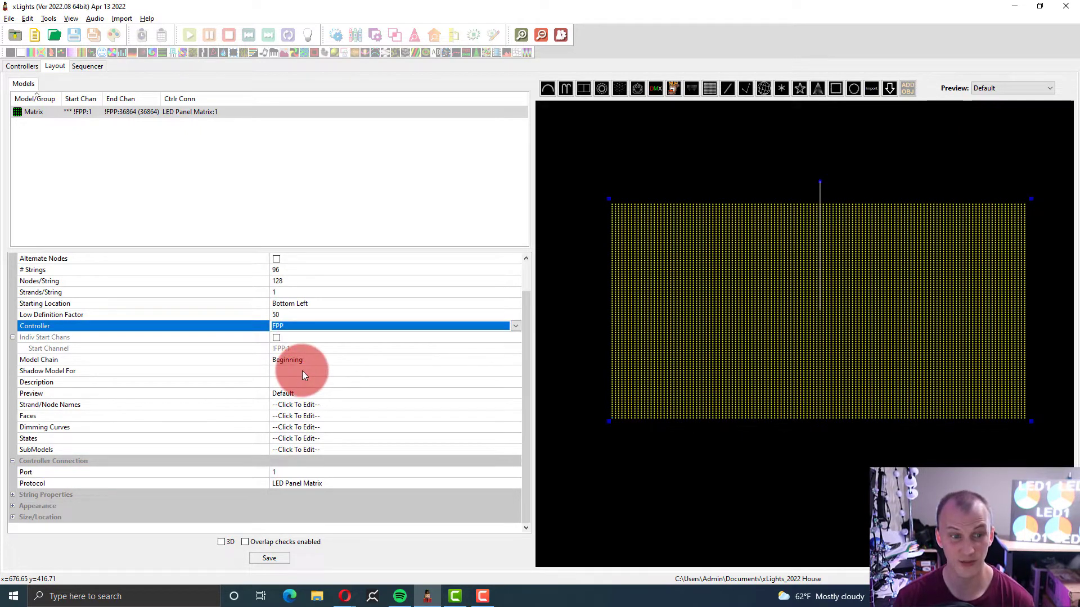
click(278, 336)
scroll(267, 303, up, 1)
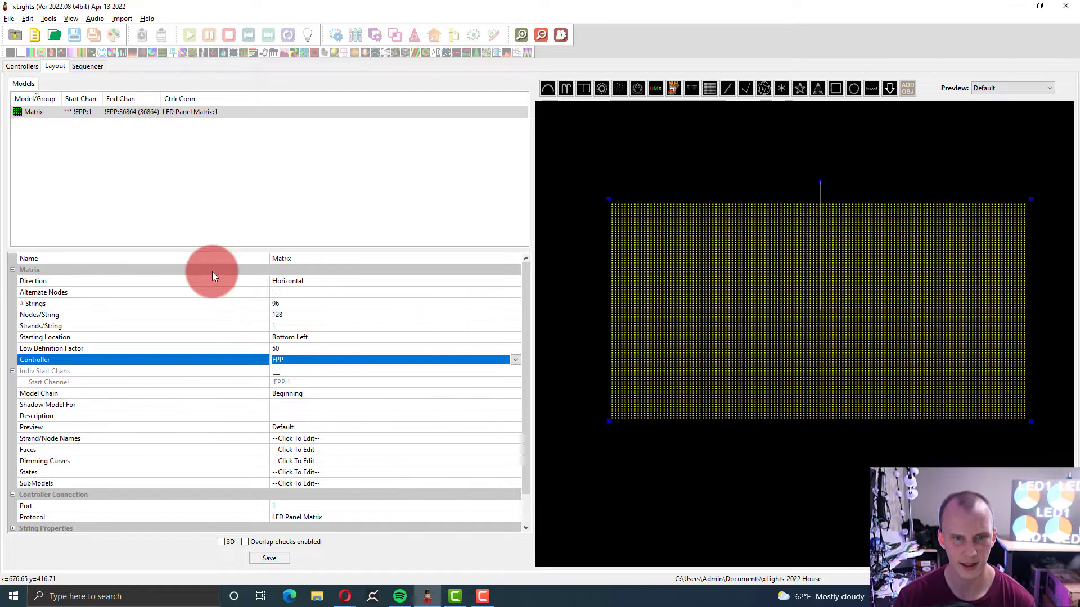
scroll(165, 373, down, 1)
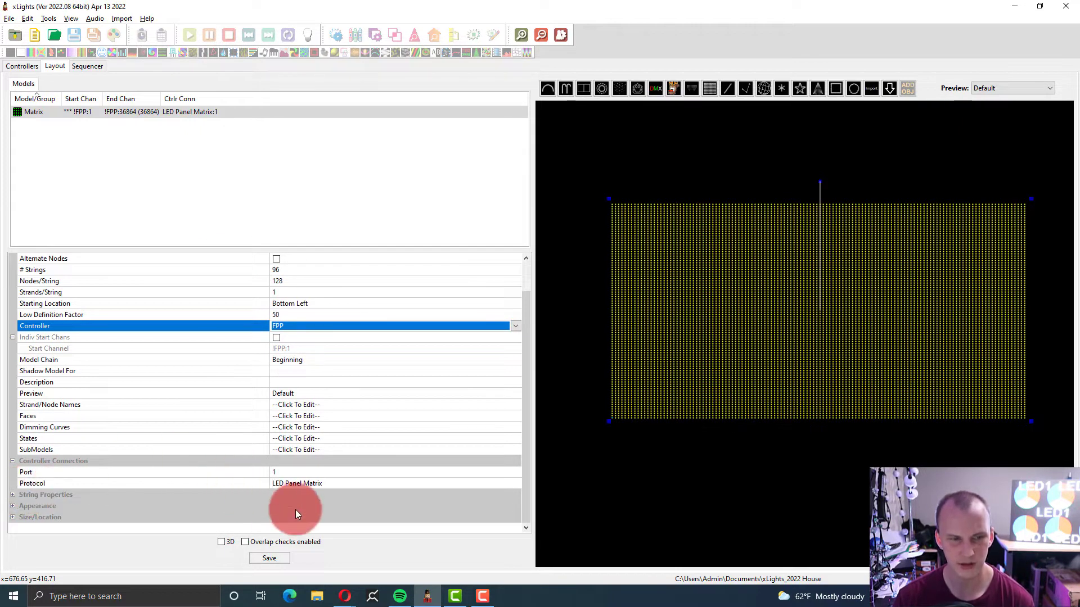
scroll(296, 511, up, 1)
click(104, 204)
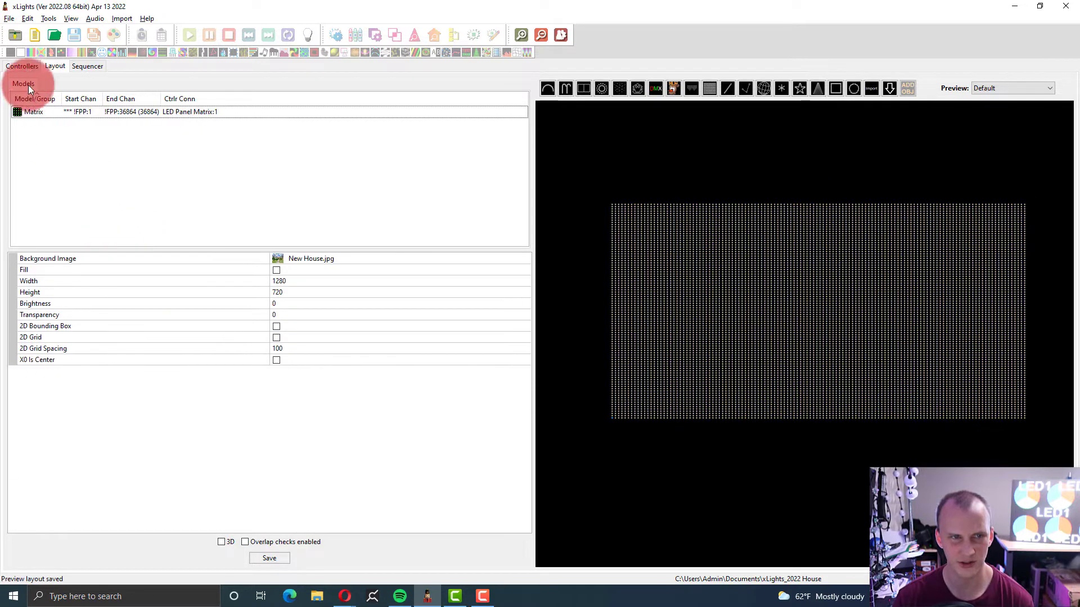
Step: Turn on output to the lights from the Controllers tab
click(25, 68)
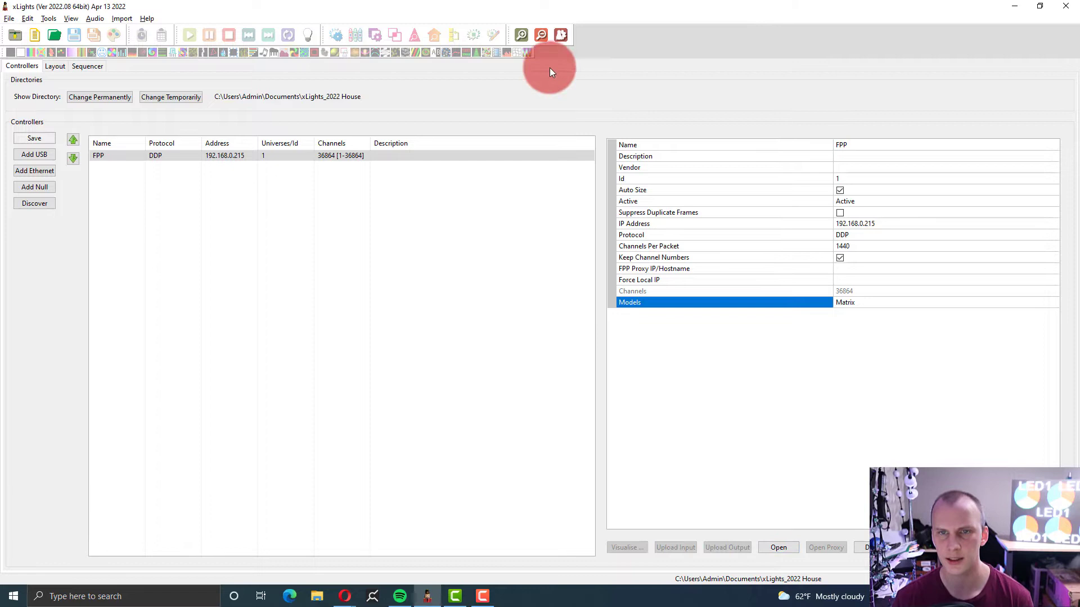
click(546, 53)
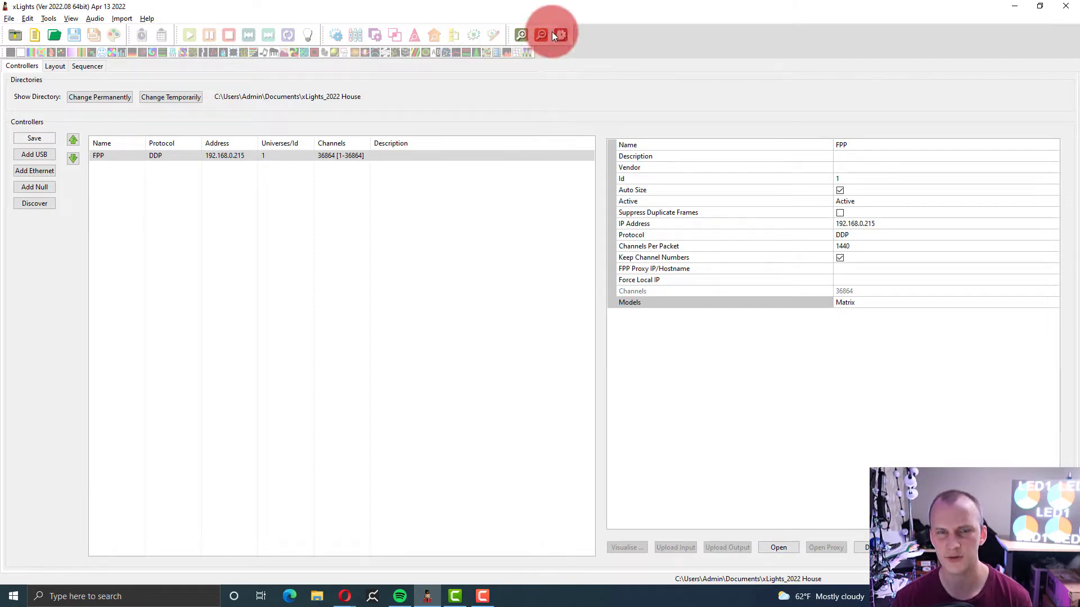
click(308, 35)
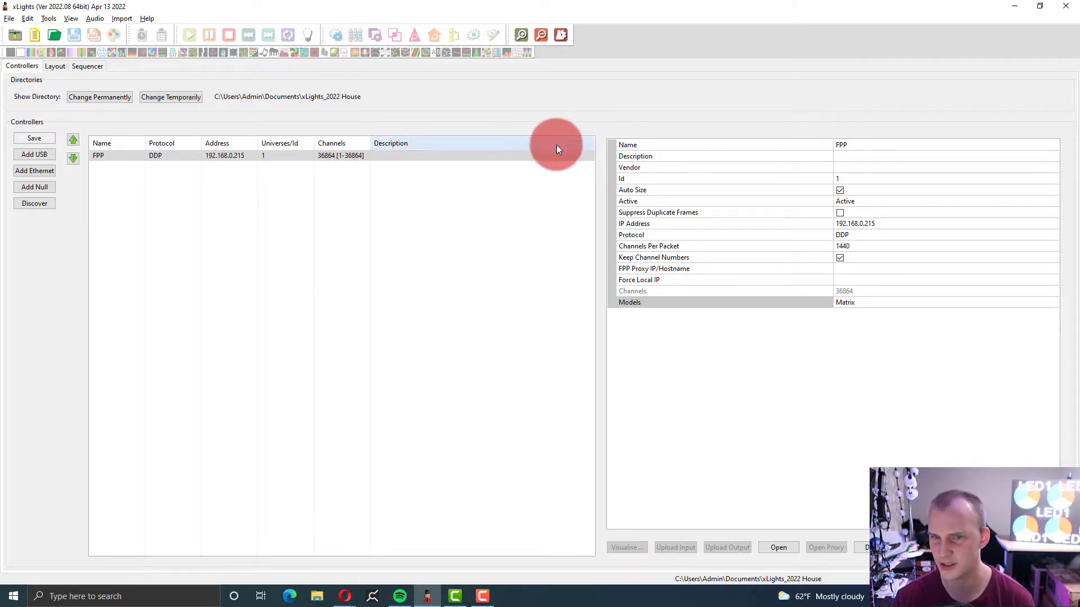
Step: Set the controller vendor to FPP and the model to Pi Hat
click(852, 168)
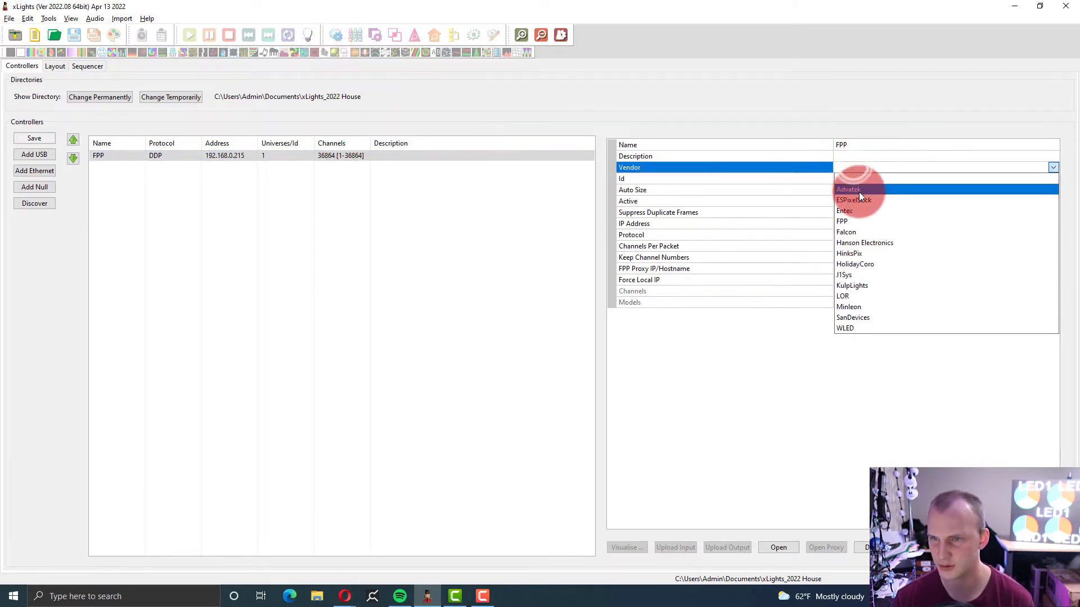
click(843, 296)
click(845, 158)
click(848, 166)
click(851, 168)
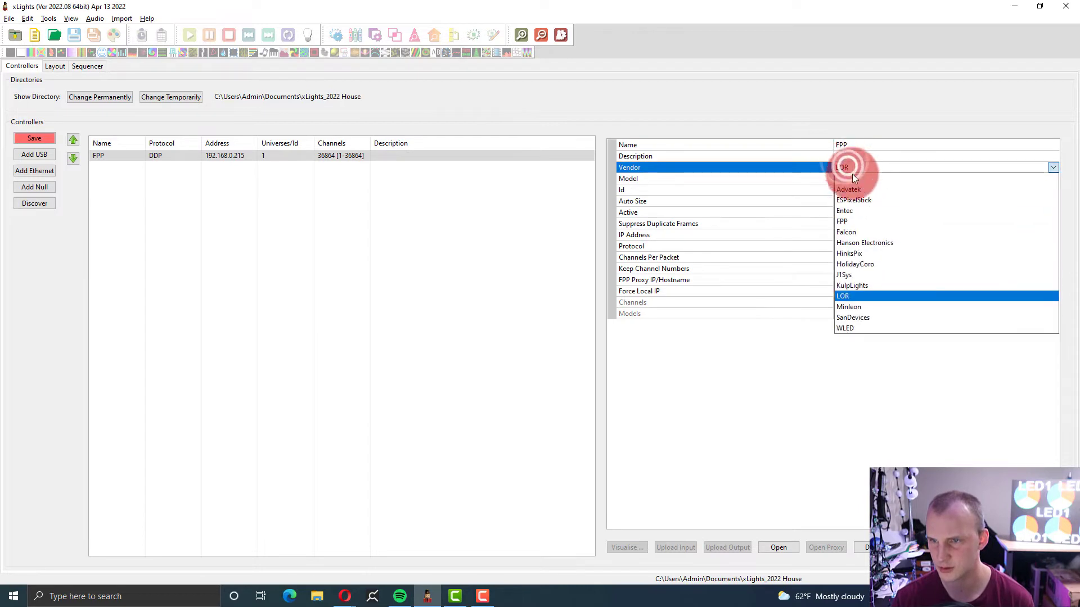
click(860, 219)
click(857, 177)
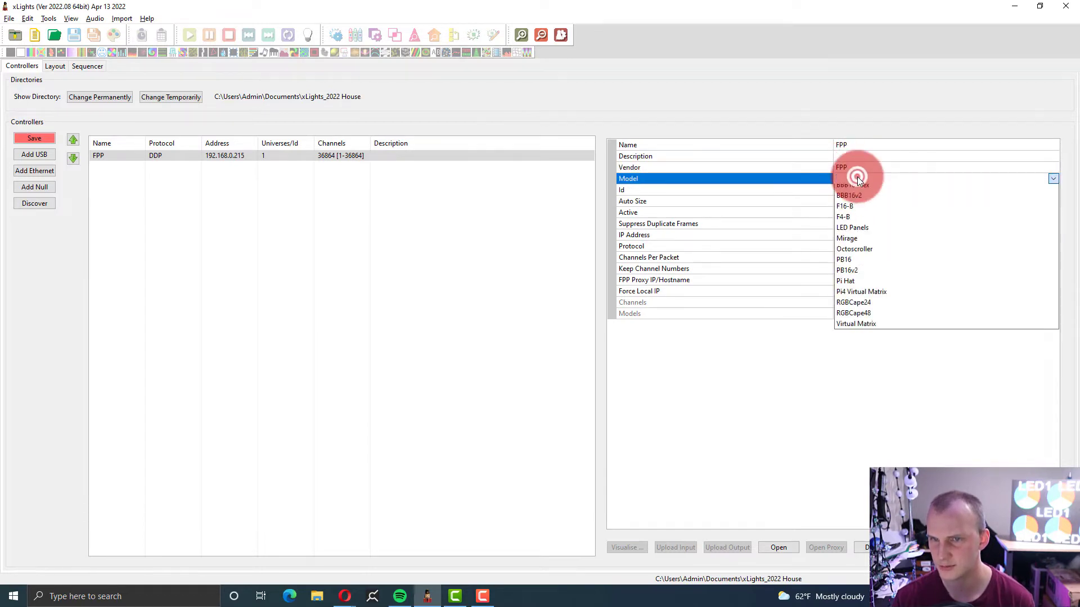
click(885, 303)
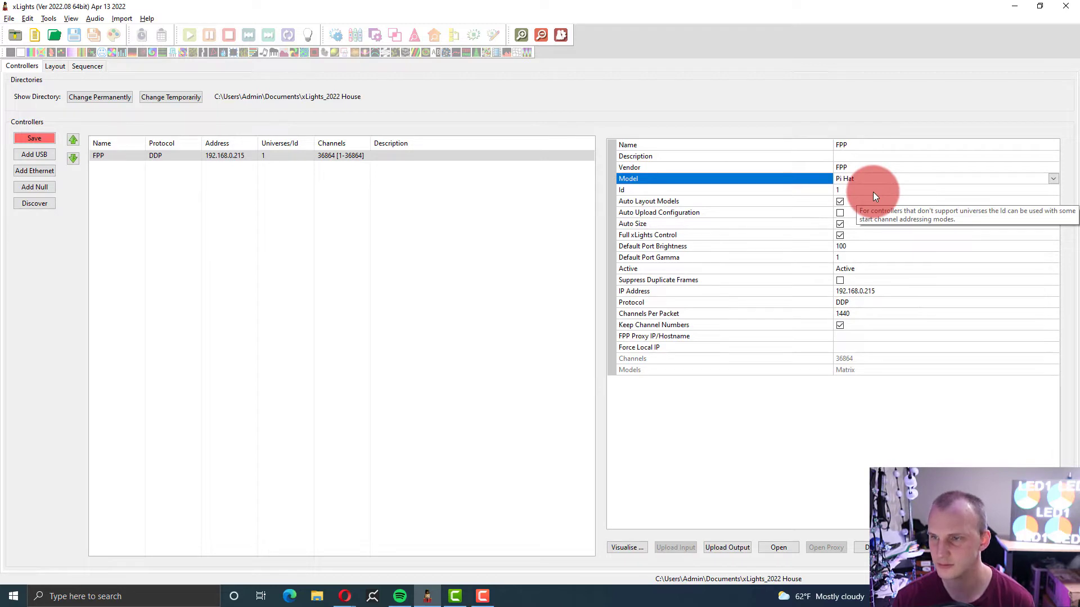
Step: Enable Auto Upload Configuration and save the controller settings
click(804, 191)
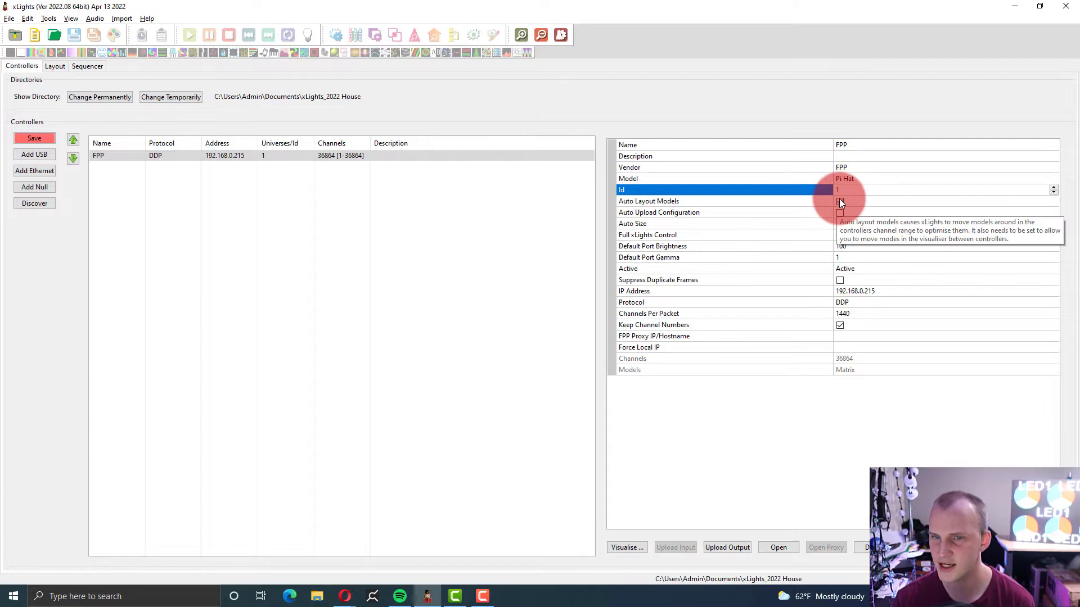
click(840, 214)
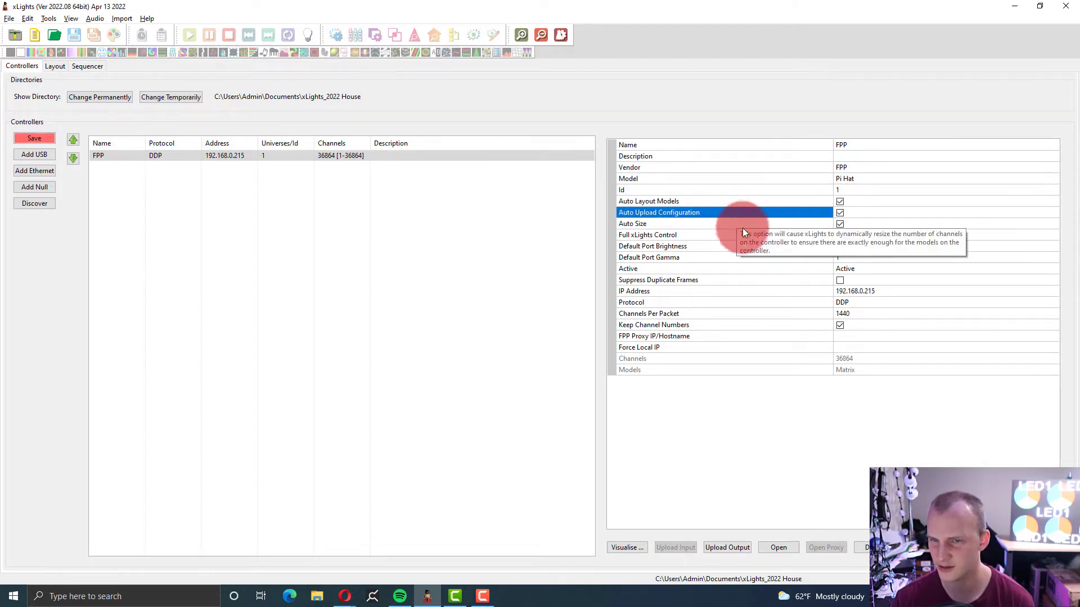
click(692, 245)
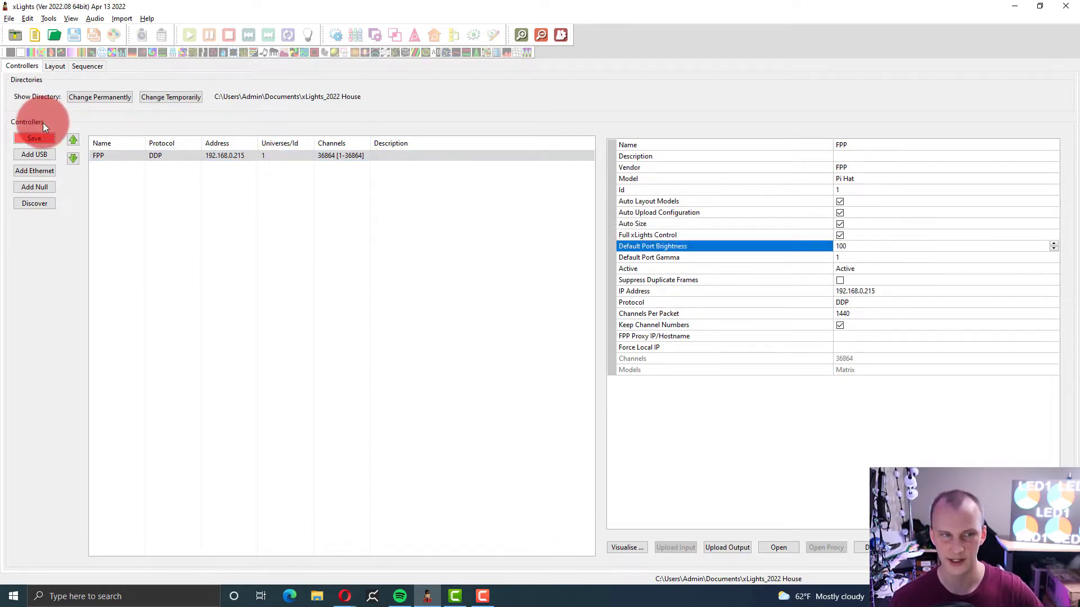
click(45, 141)
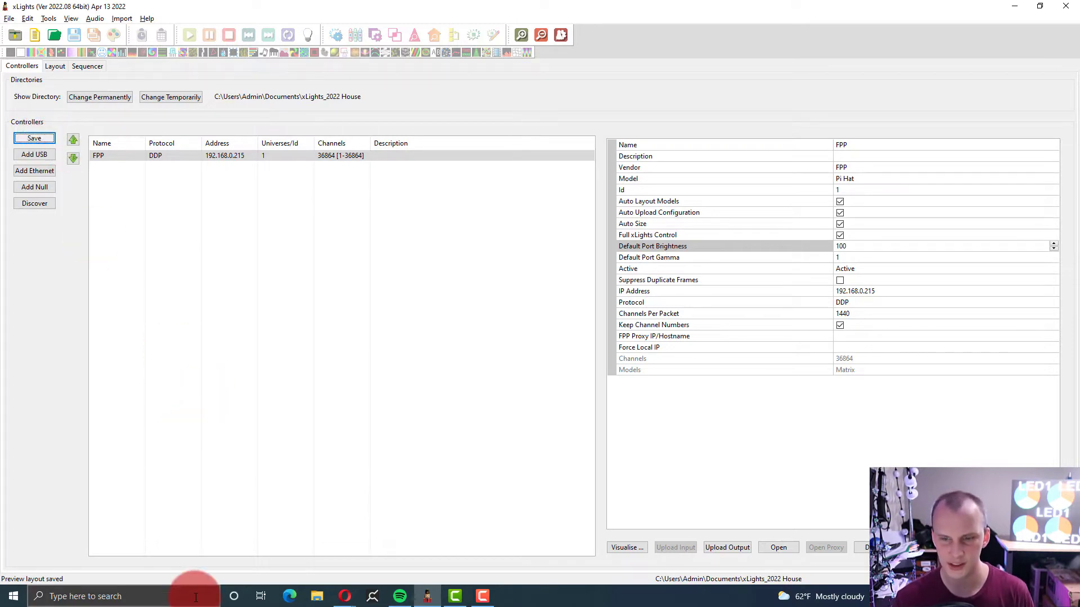
Step: Change the FPP controller IP to 192.168.0.181 and upload its input and output configuration
click(743, 548)
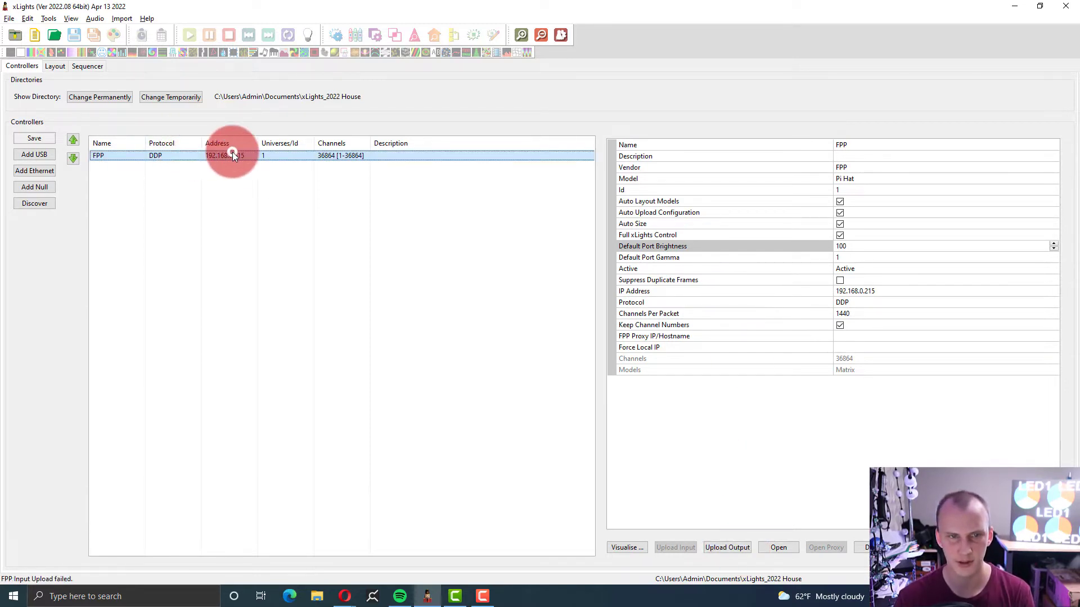
click(877, 291)
drag(879, 289, 864, 293)
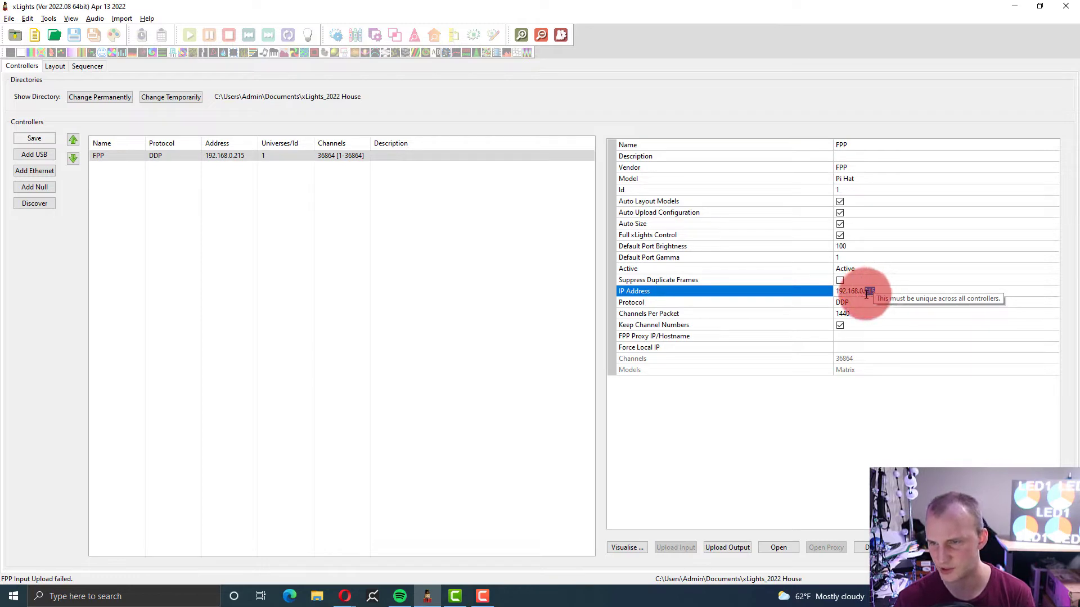
text(181)
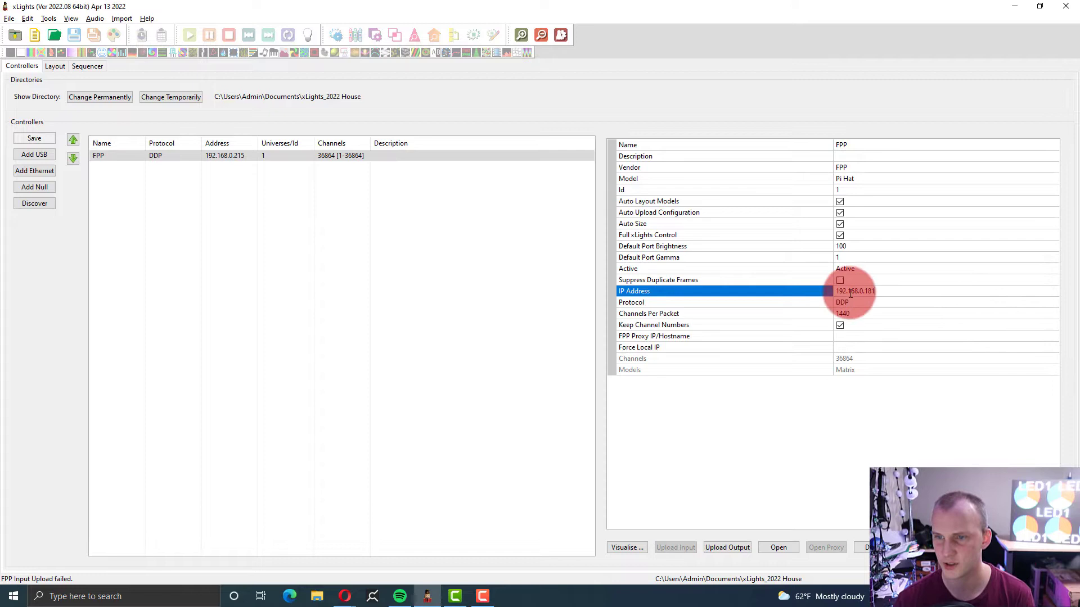
click(766, 434)
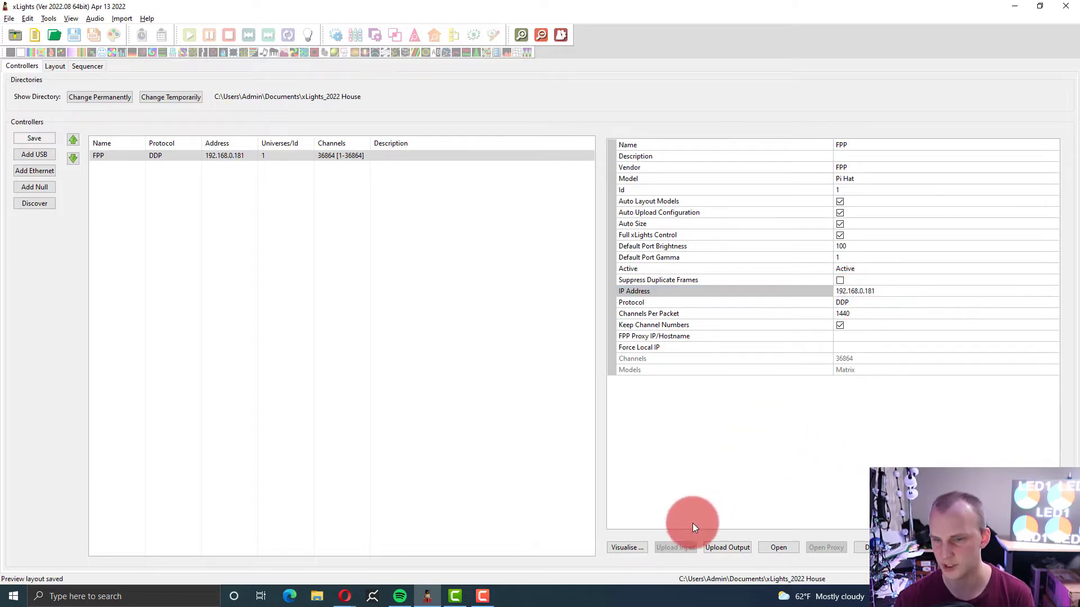
click(723, 547)
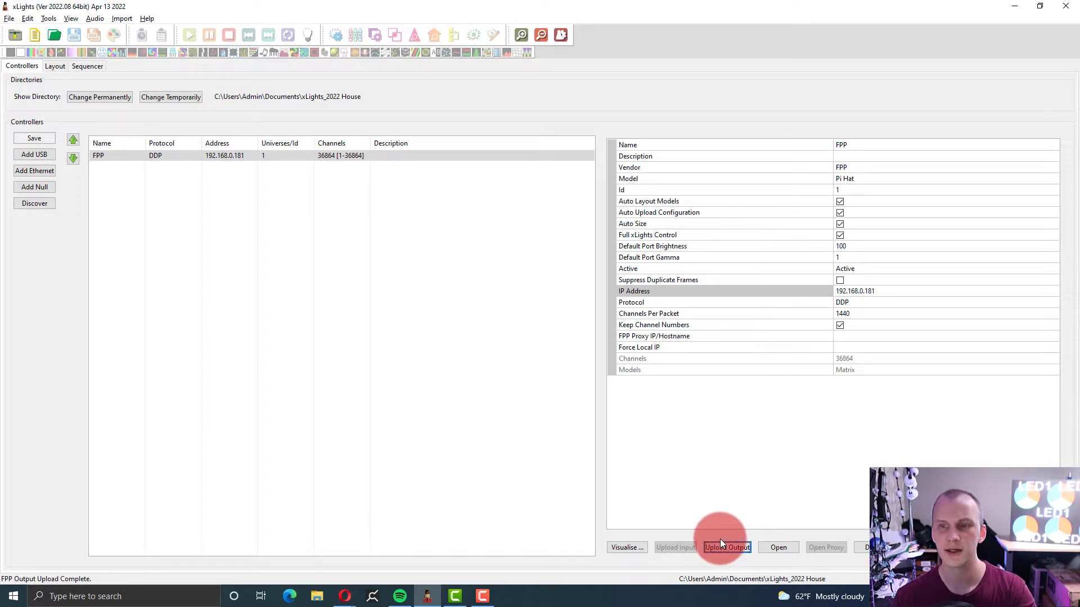
mouse_move(862, 278)
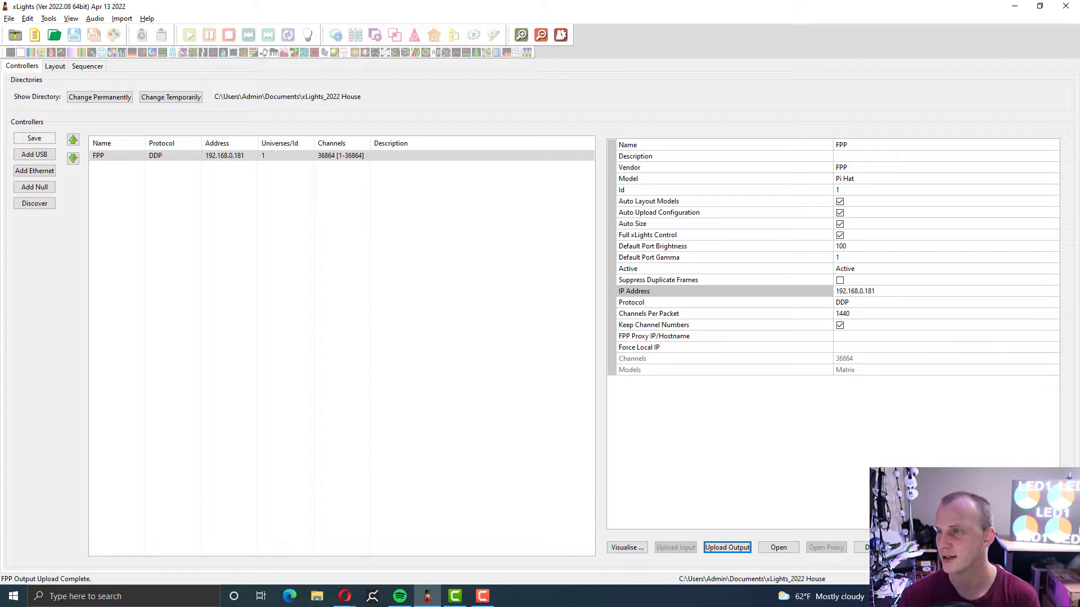
Step: Open the FPP controller's web interface in a maximized browser window
key(alt+Tab)
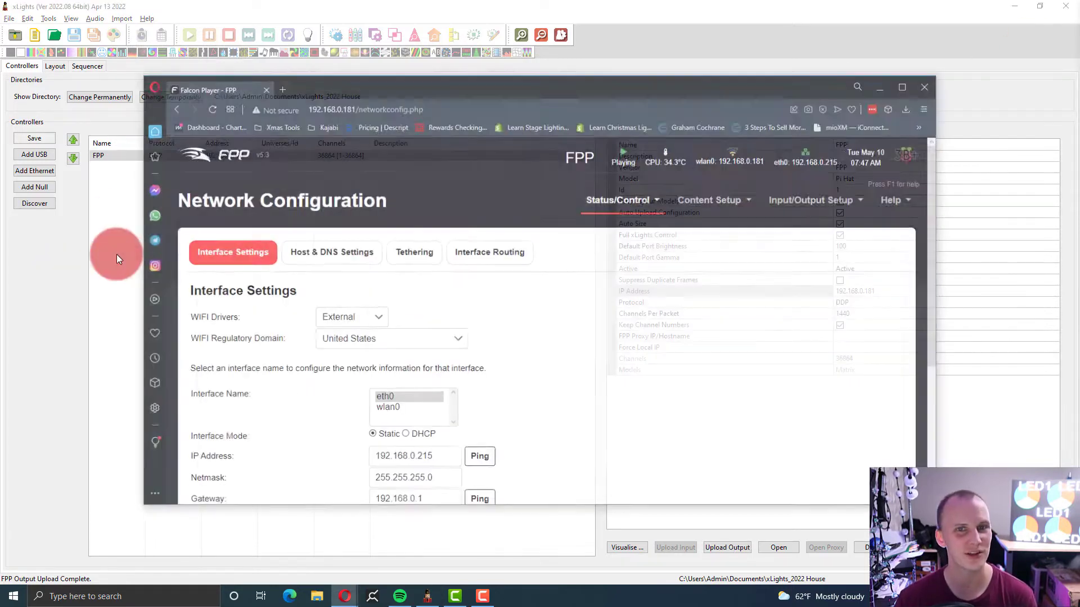
click(906, 85)
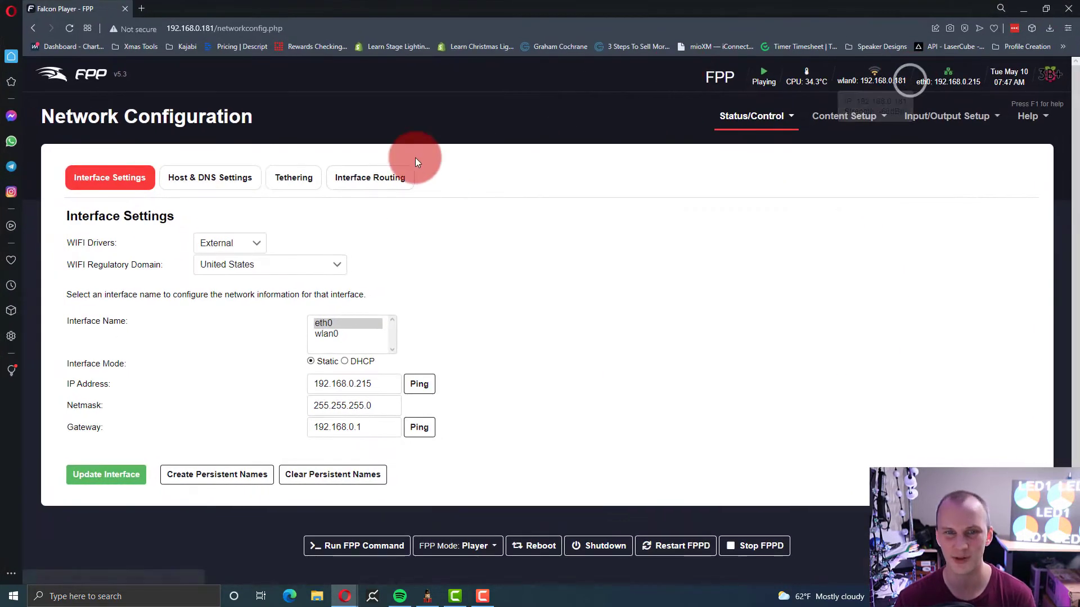
drag(315, 8, 264, 93)
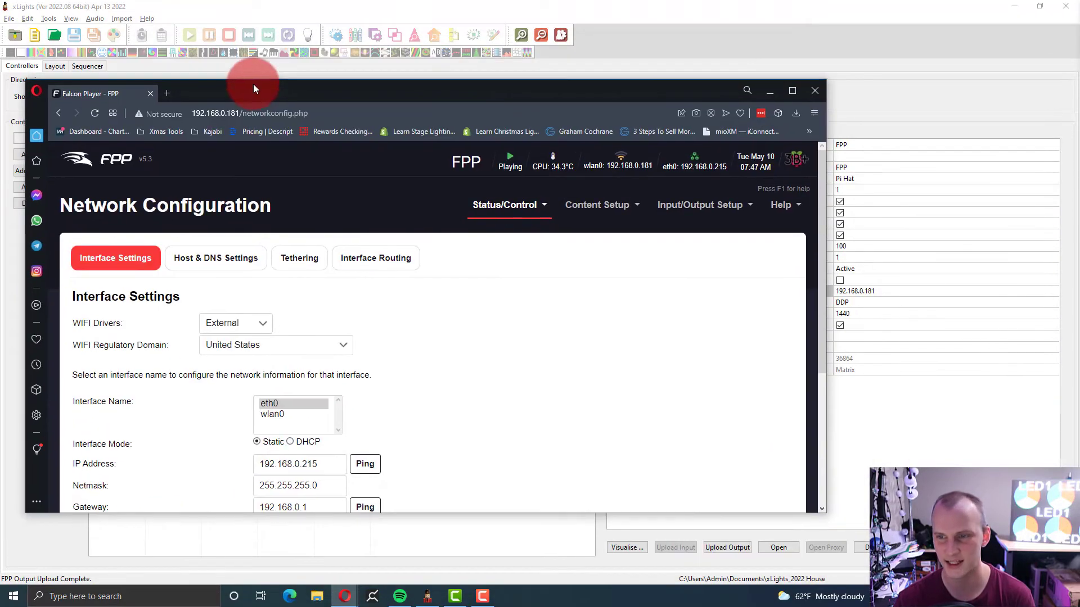
click(697, 520)
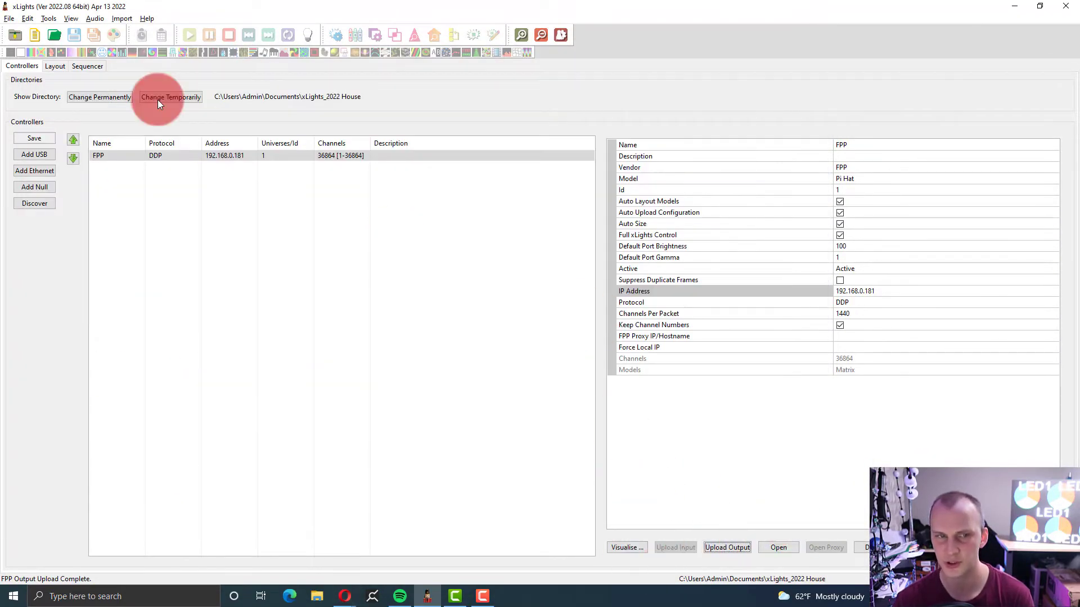
double_click(130, 159)
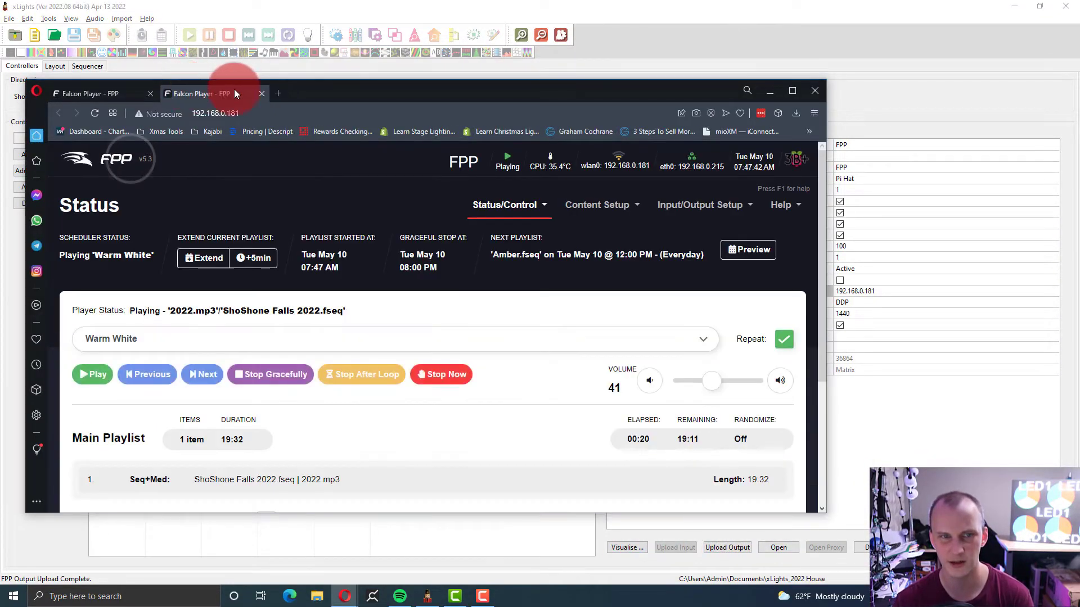
click(153, 94)
click(792, 90)
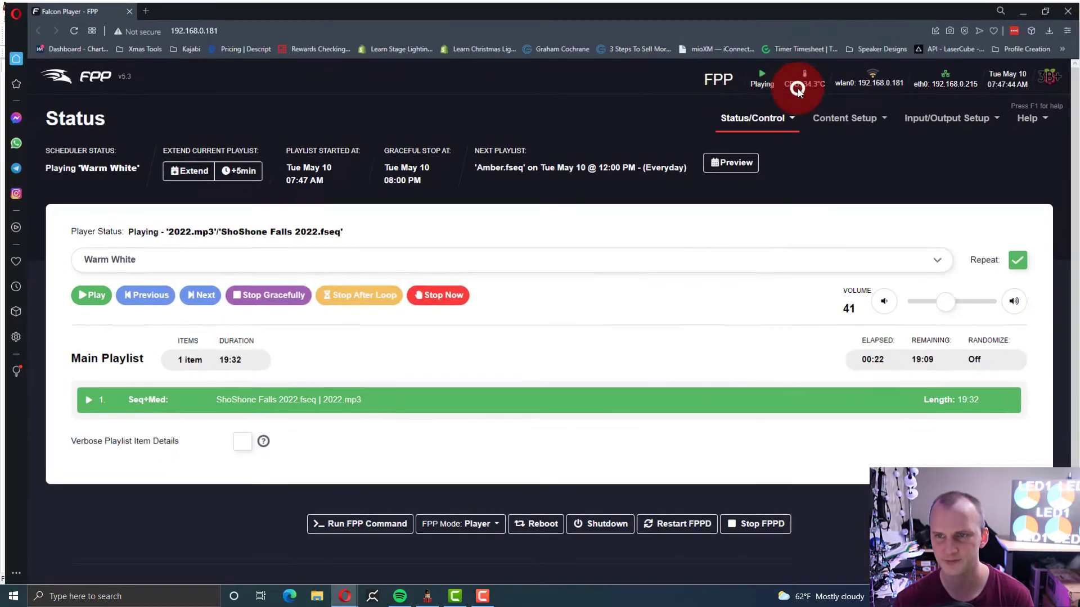
Step: Stop the running show gracefully and immediately so the player shows Idle
click(427, 311)
click(243, 290)
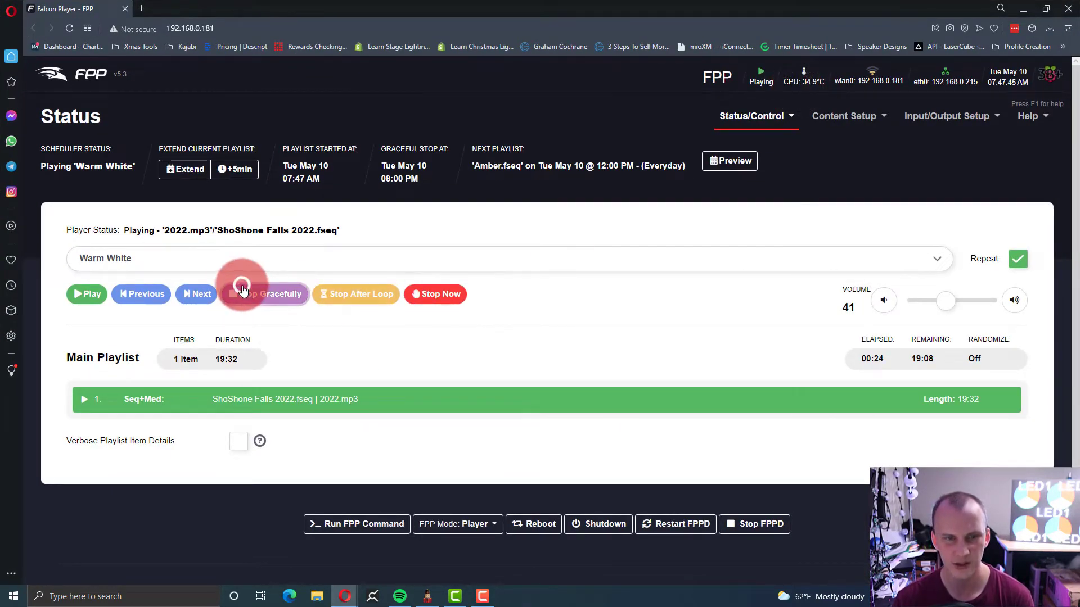
click(436, 293)
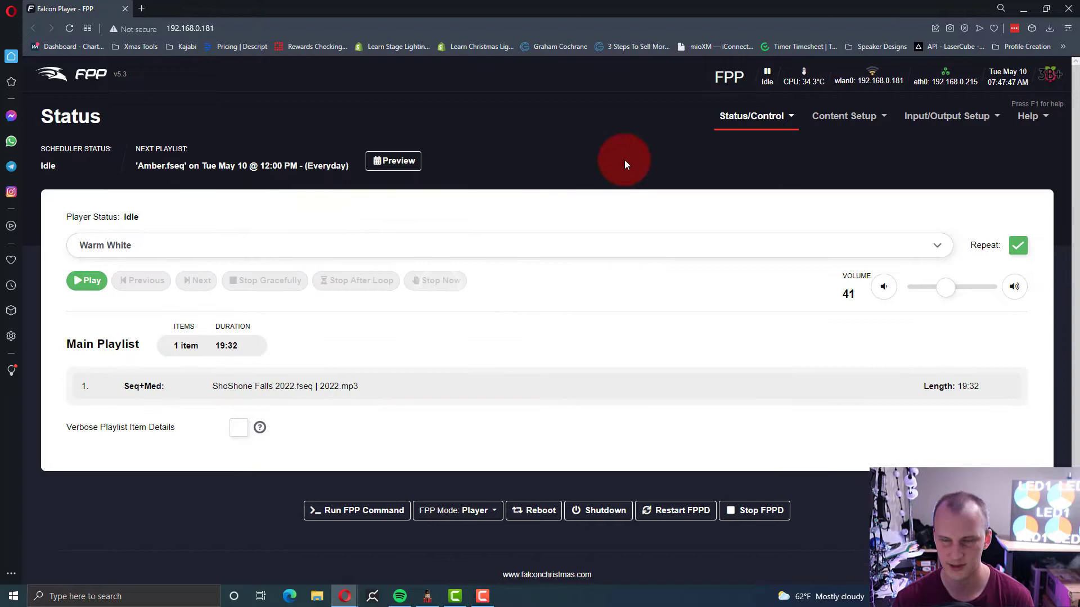
click(850, 116)
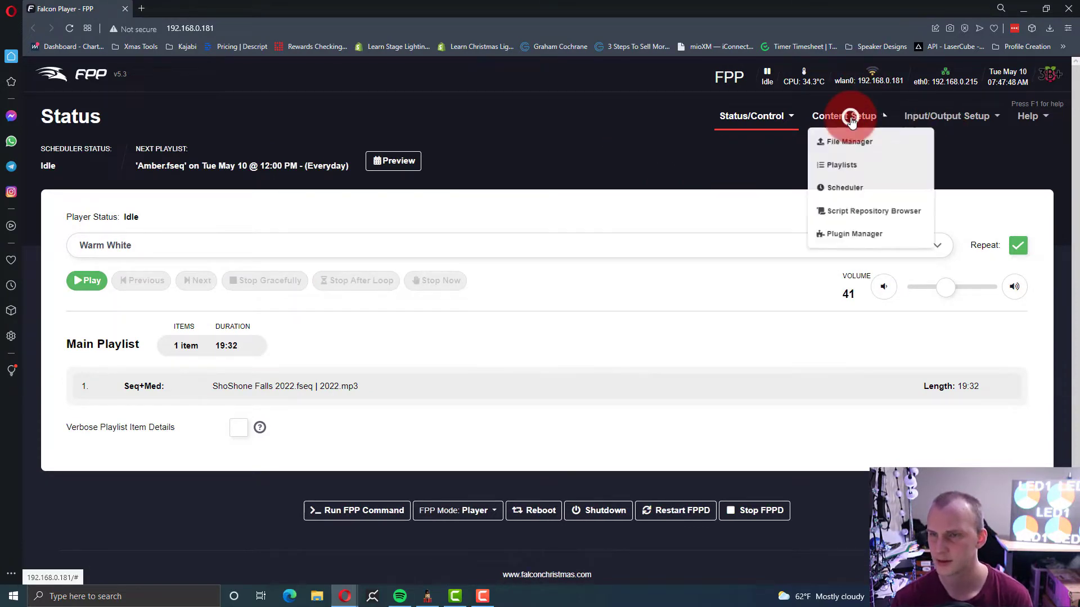
click(922, 116)
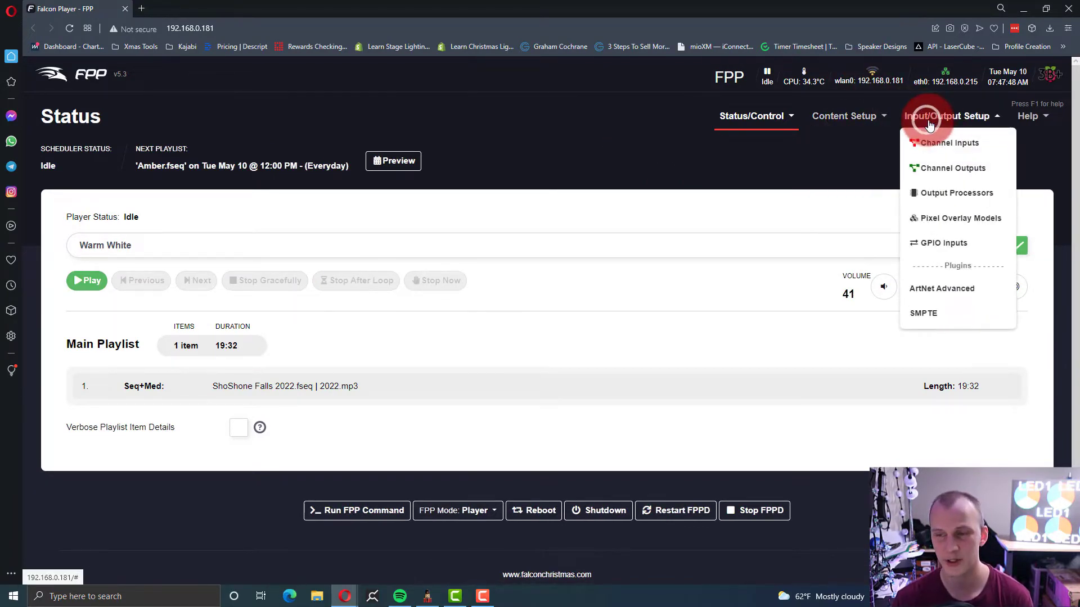
click(945, 167)
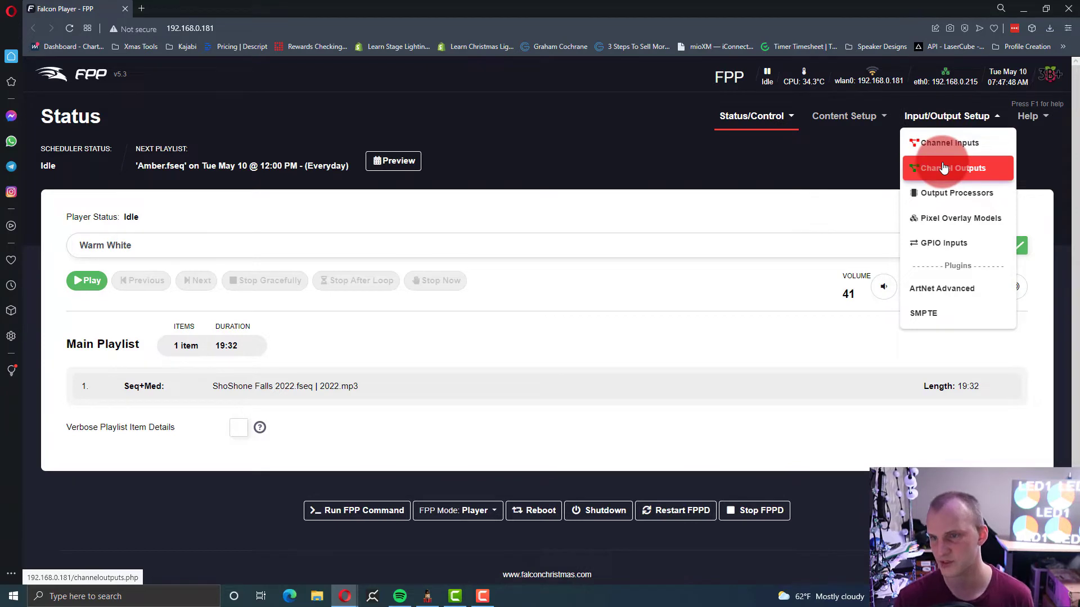
Step: On Channel Outputs, set output 1's type to DDP - One Based
click(944, 168)
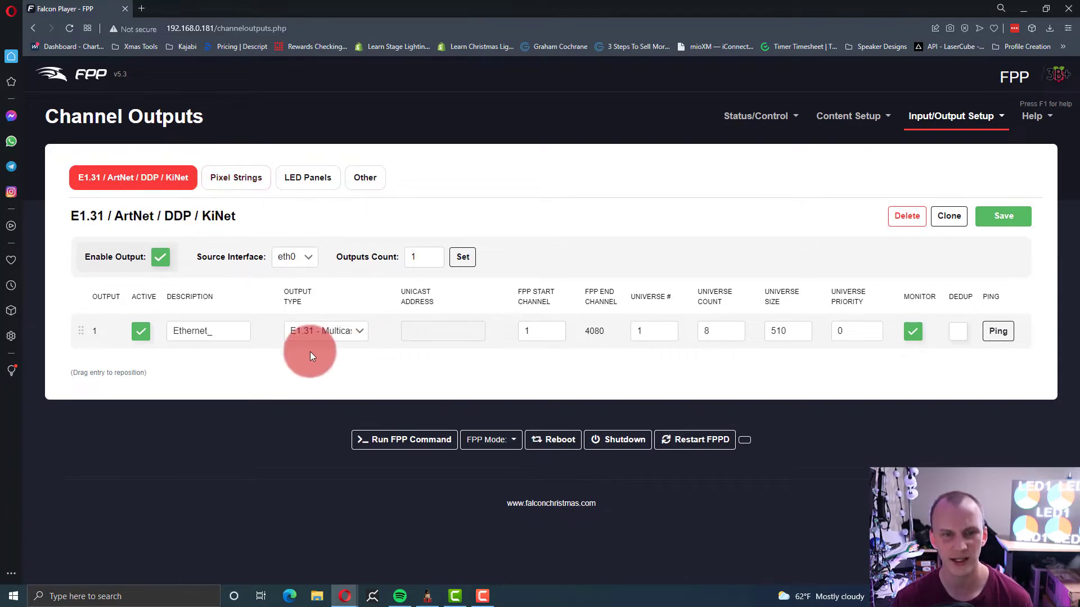
click(319, 336)
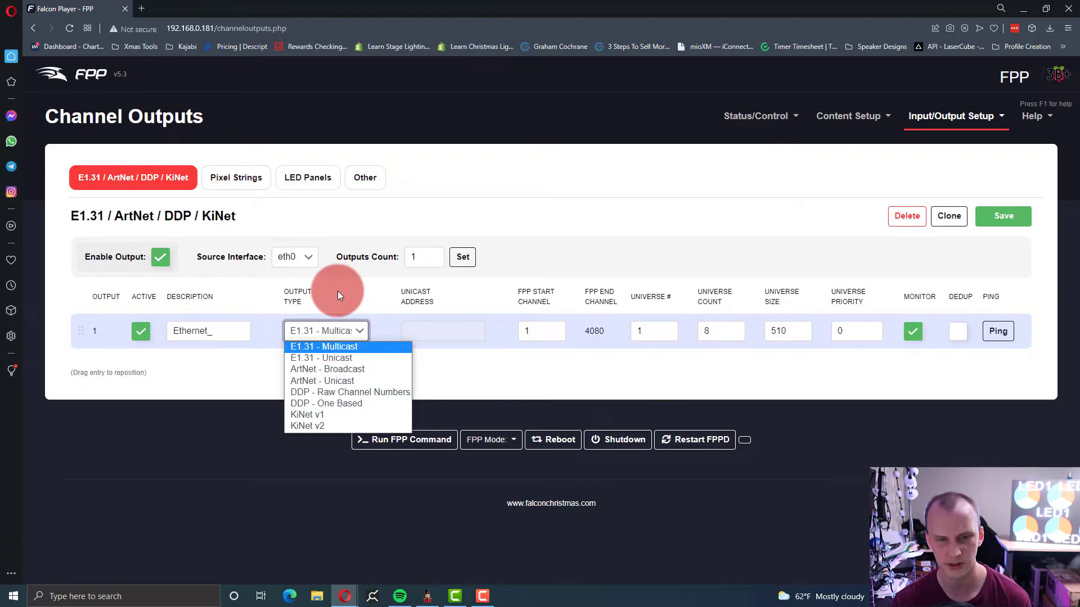
click(332, 401)
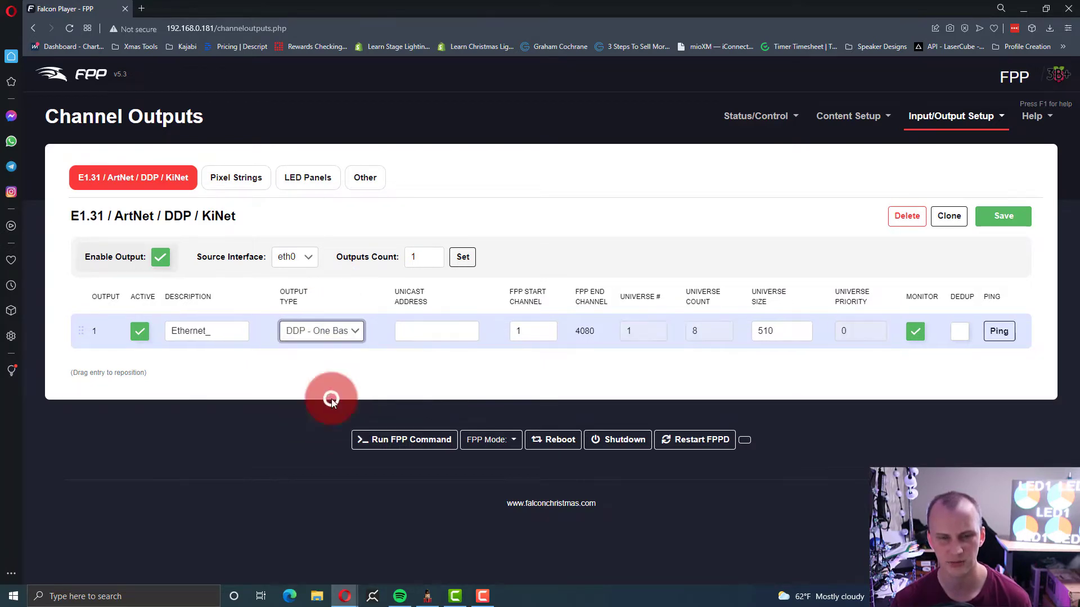
key(alt+Tab)
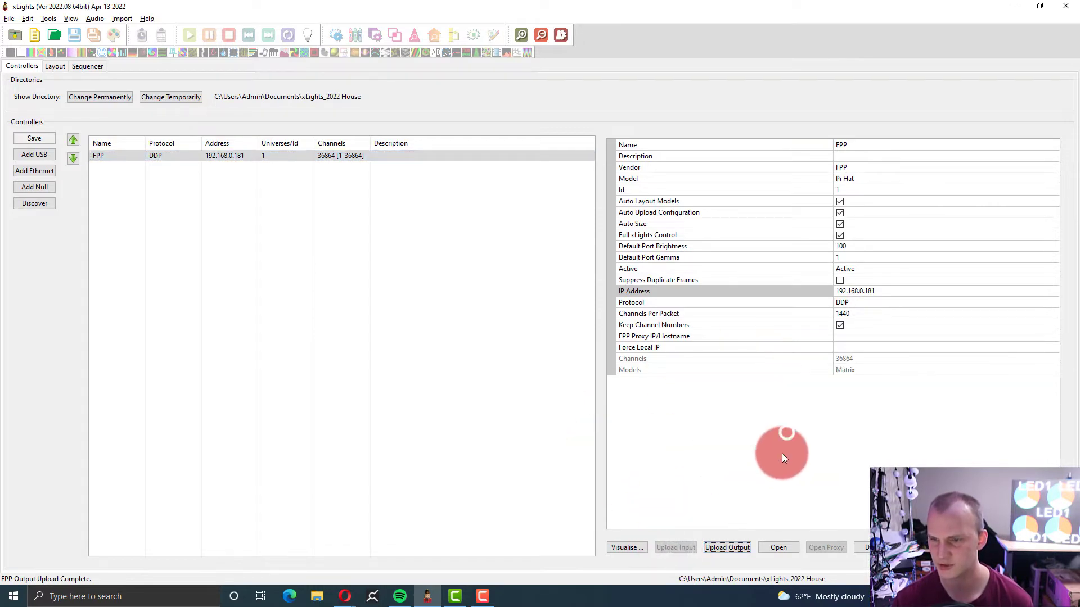
key(alt+Tab)
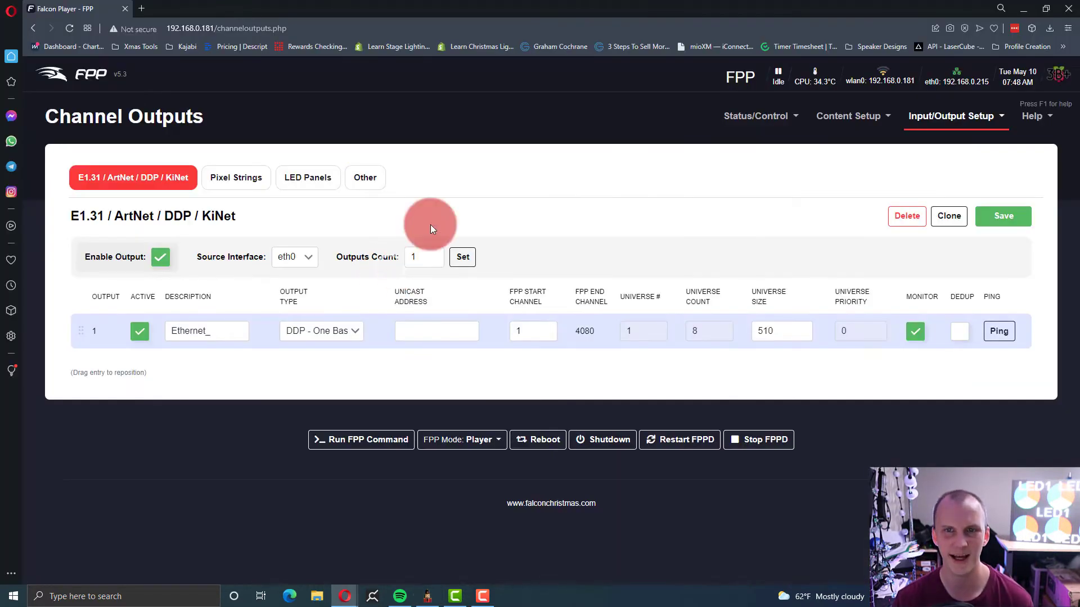
click(229, 191)
Step: Open the LED Panels output settings page
click(301, 177)
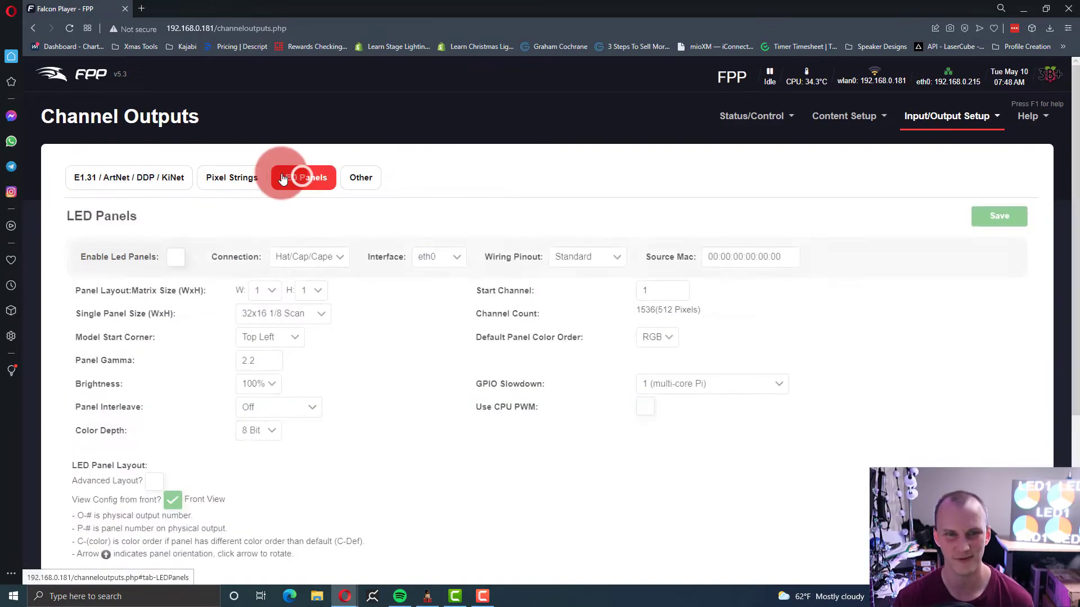
click(219, 178)
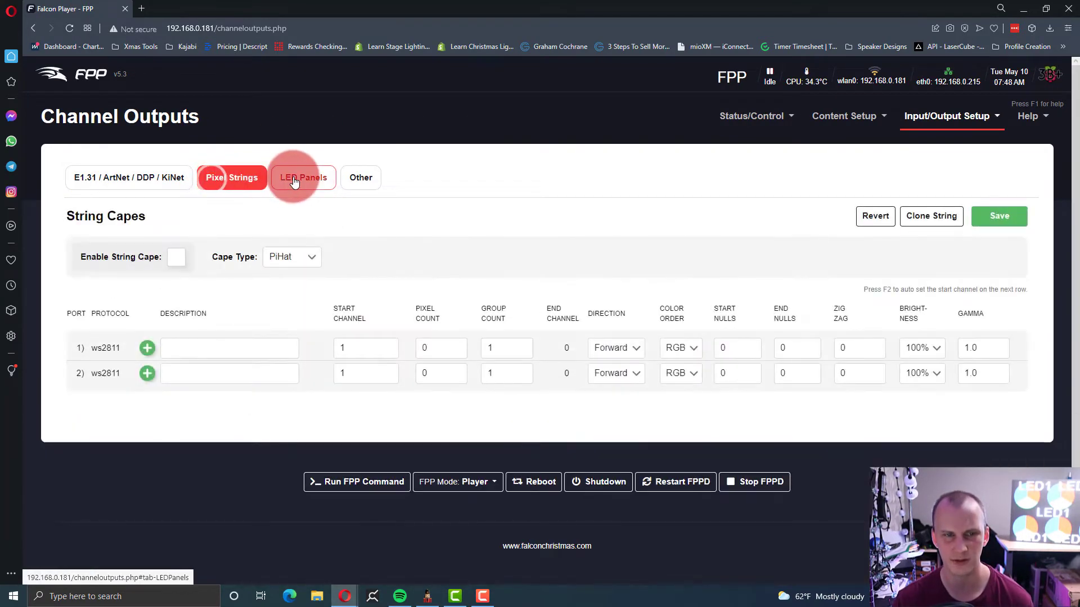
click(293, 180)
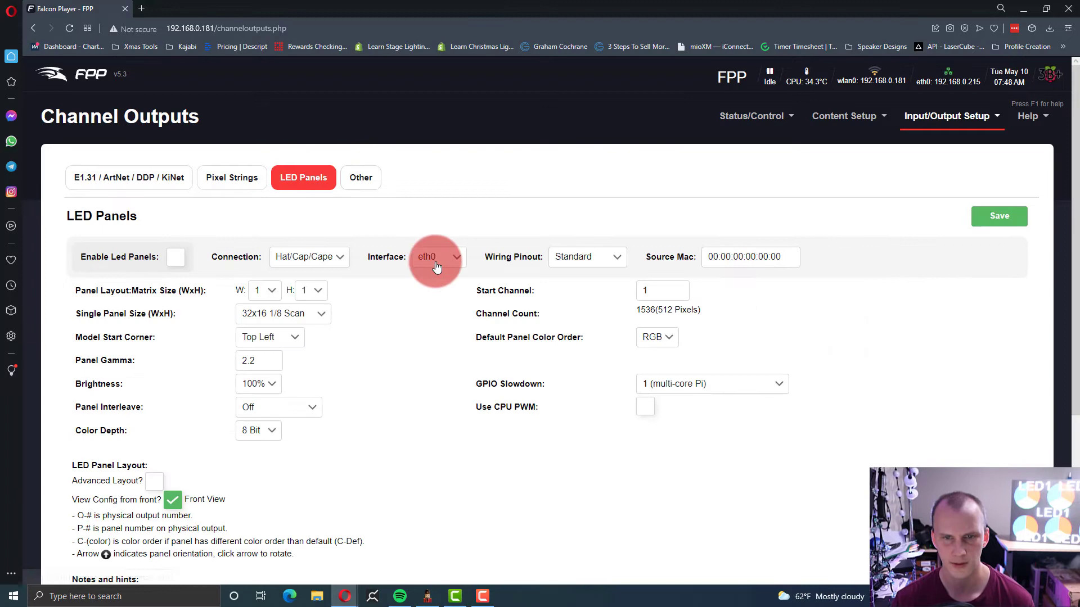
scroll(437, 266, down, 2)
scroll(435, 262, up, 3)
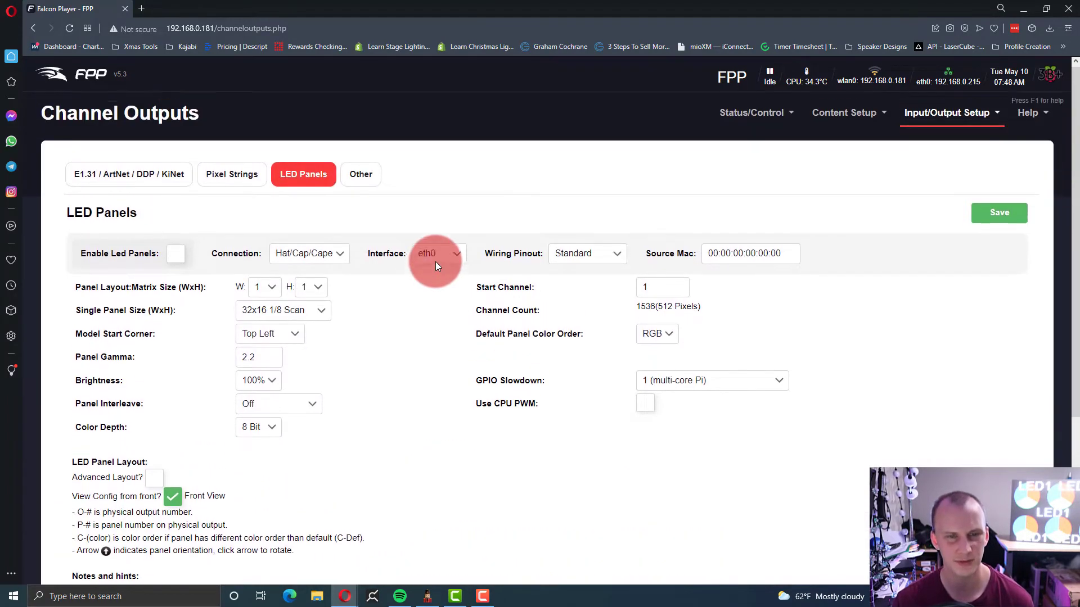
click(360, 191)
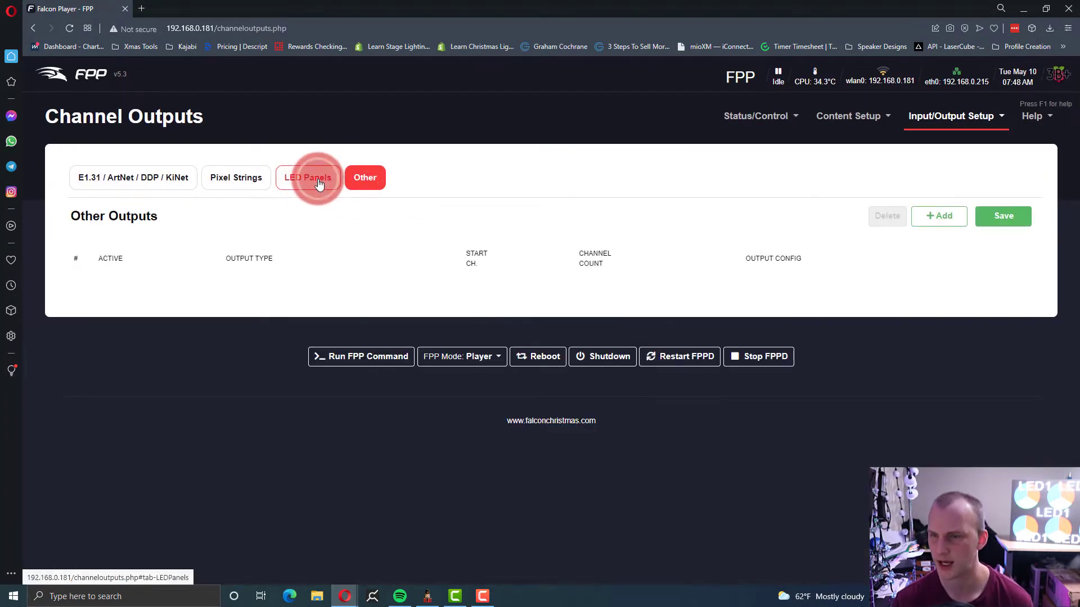
click(318, 182)
click(551, 167)
click(505, 405)
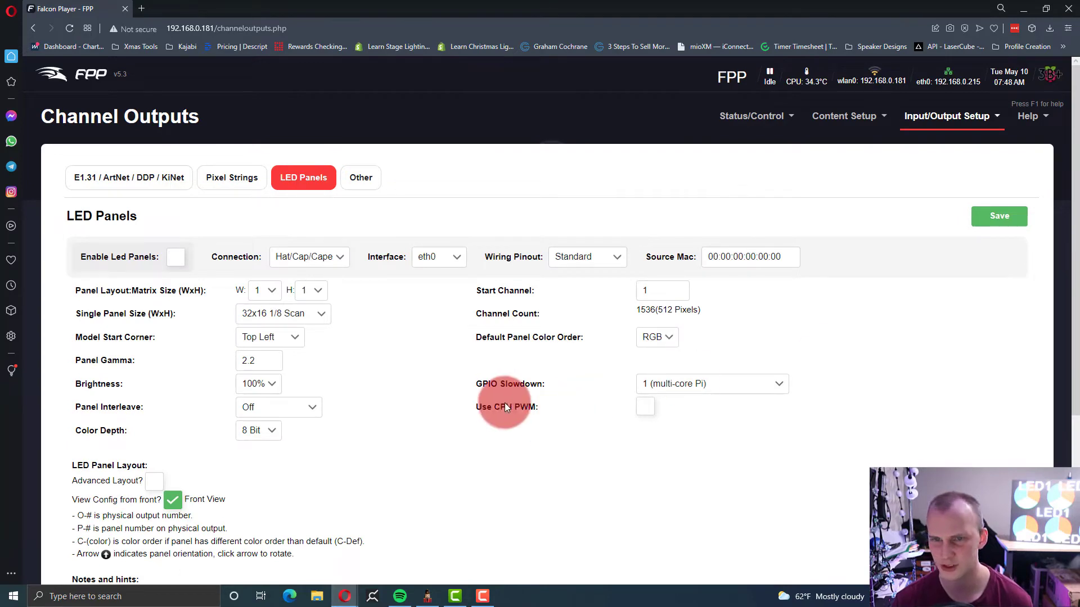
Step: Enable LED panels with a ColorLight connection on interface eth0
click(188, 257)
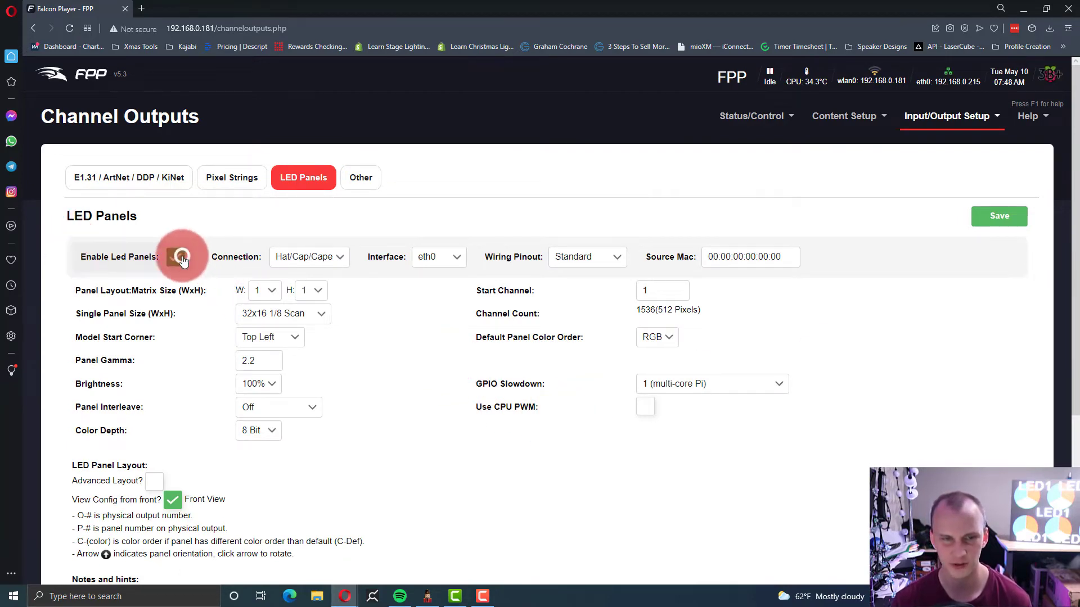
click(303, 258)
click(306, 285)
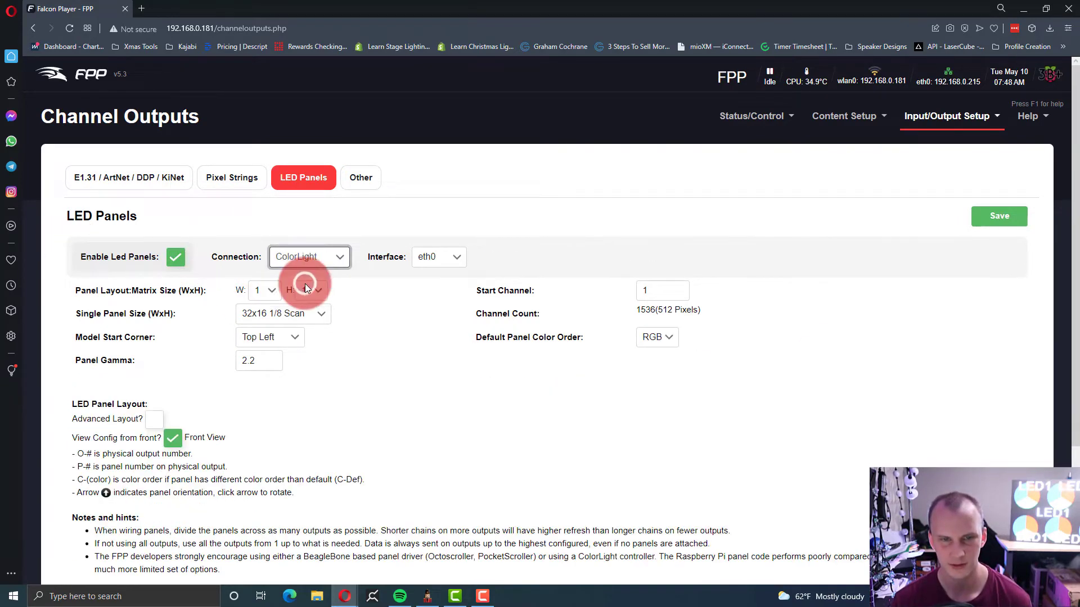
click(306, 261)
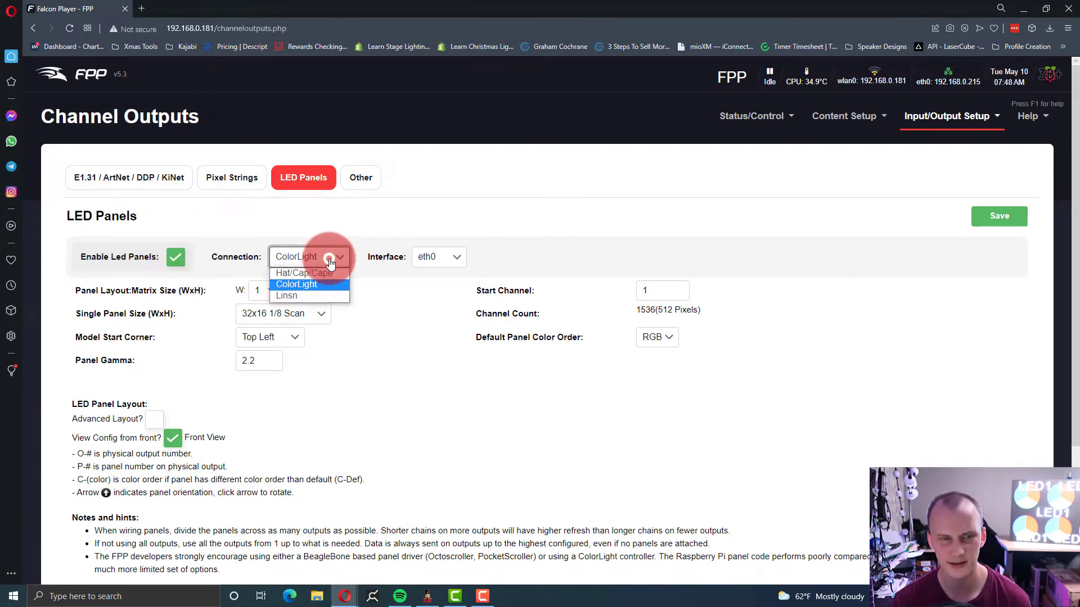
click(328, 257)
click(449, 261)
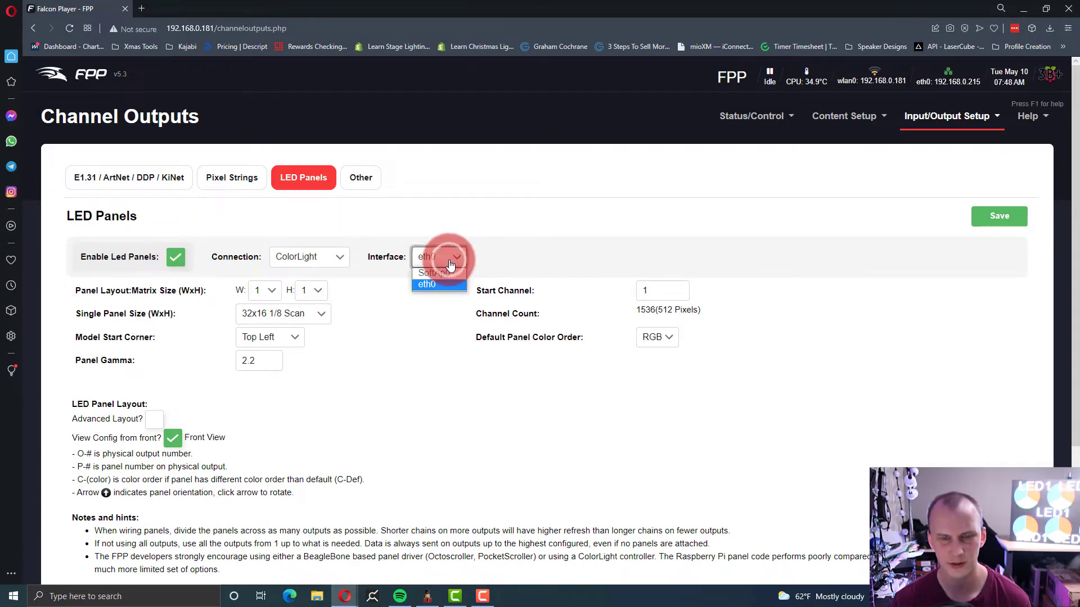
click(434, 284)
Step: Review panel layout options, leaving matrix width at 1 and panel size unchanged
scroll(467, 302, down, 2)
click(258, 178)
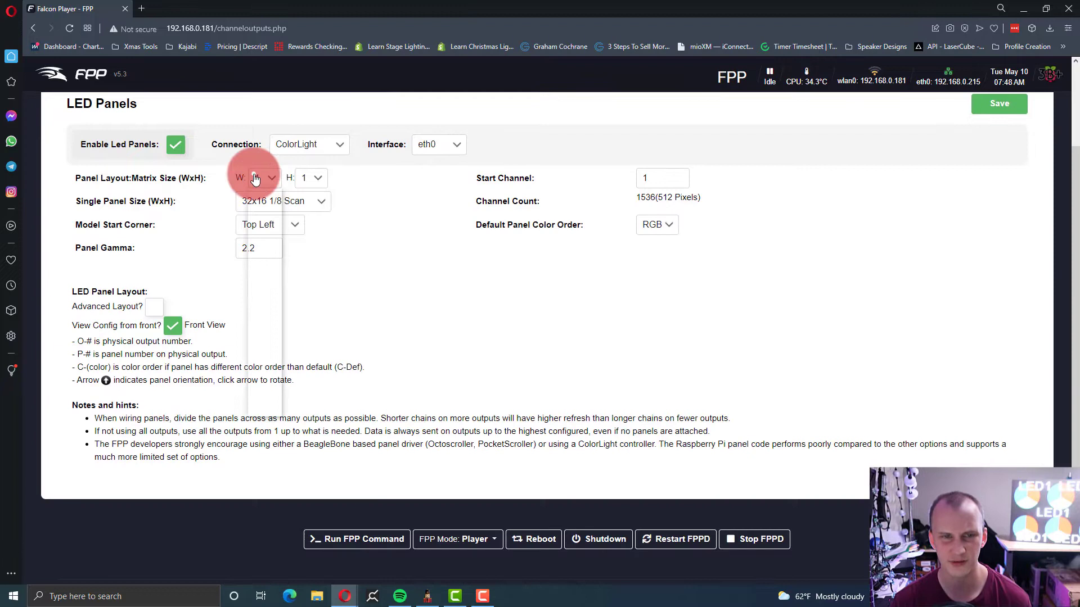
click(264, 178)
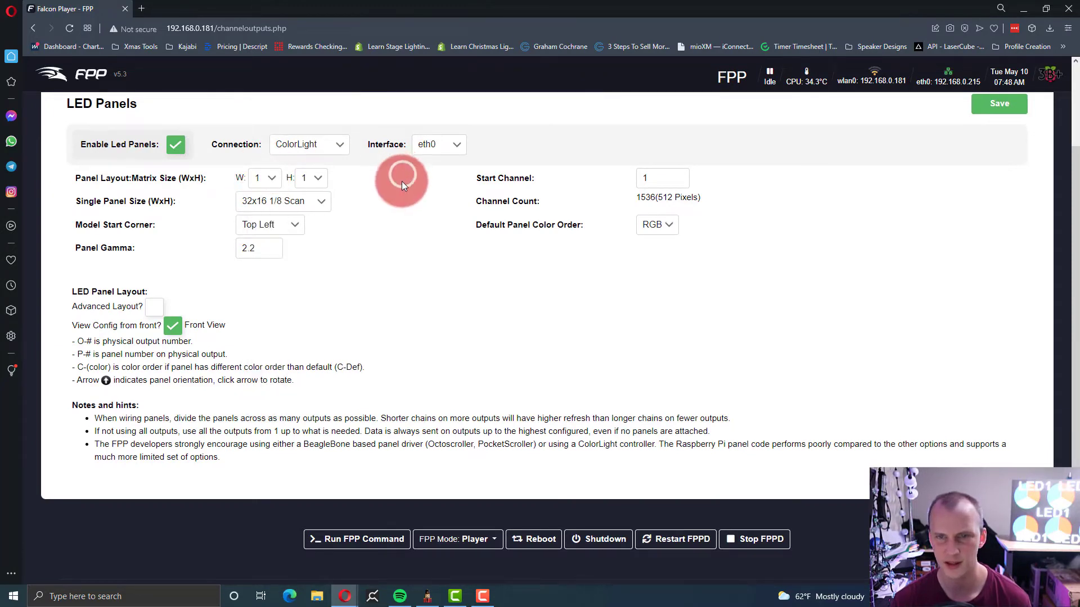
click(291, 203)
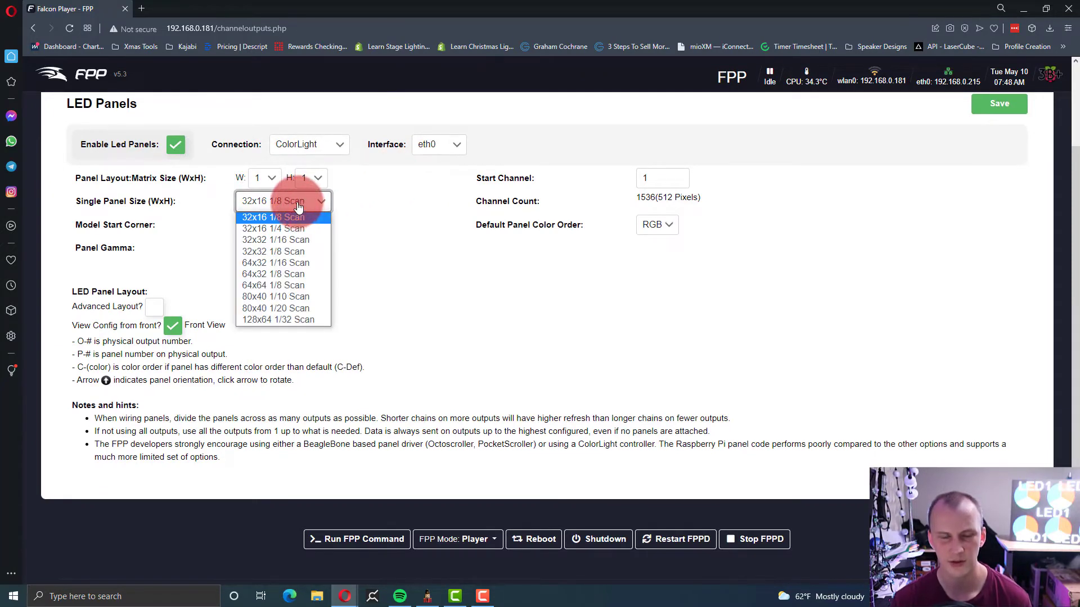
click(287, 217)
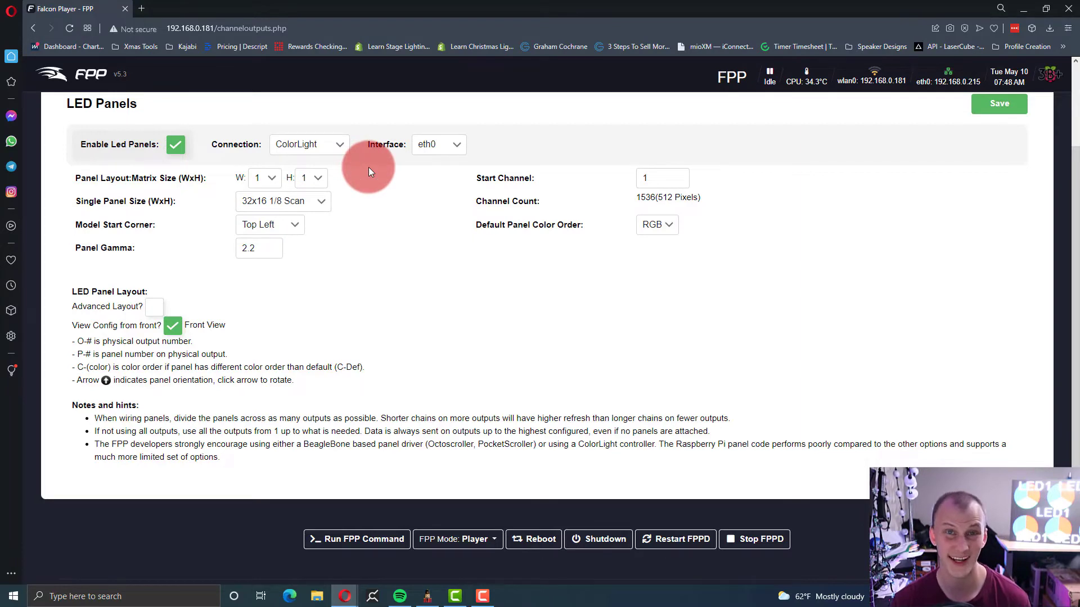
Step: Load yourpixelstore.com in a new tab and browse its Shop page
key(ctrl+t)
text(yourpixelstore.com)
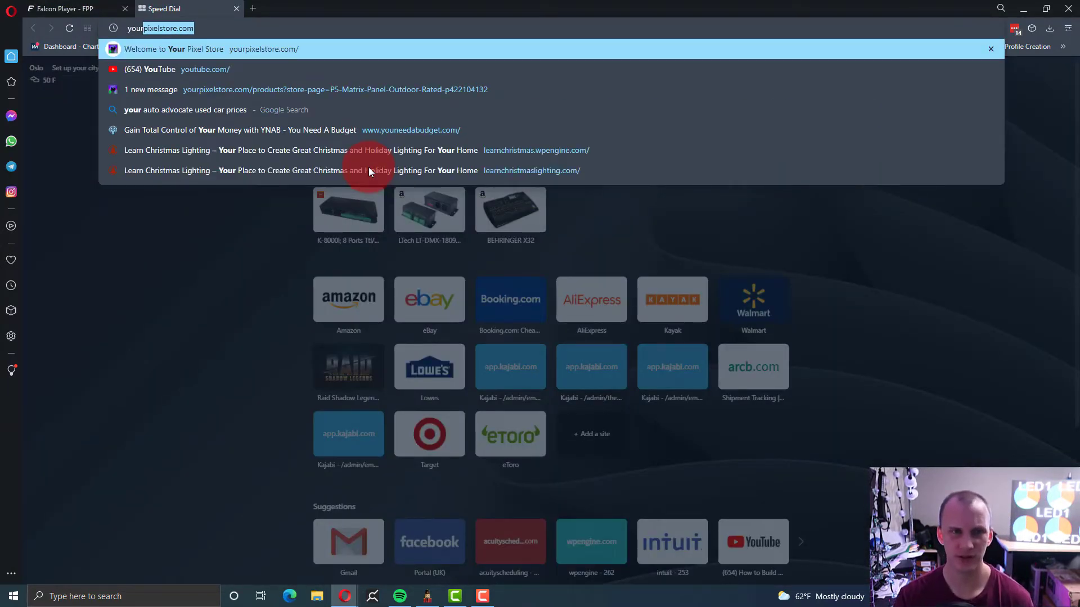
key(Return)
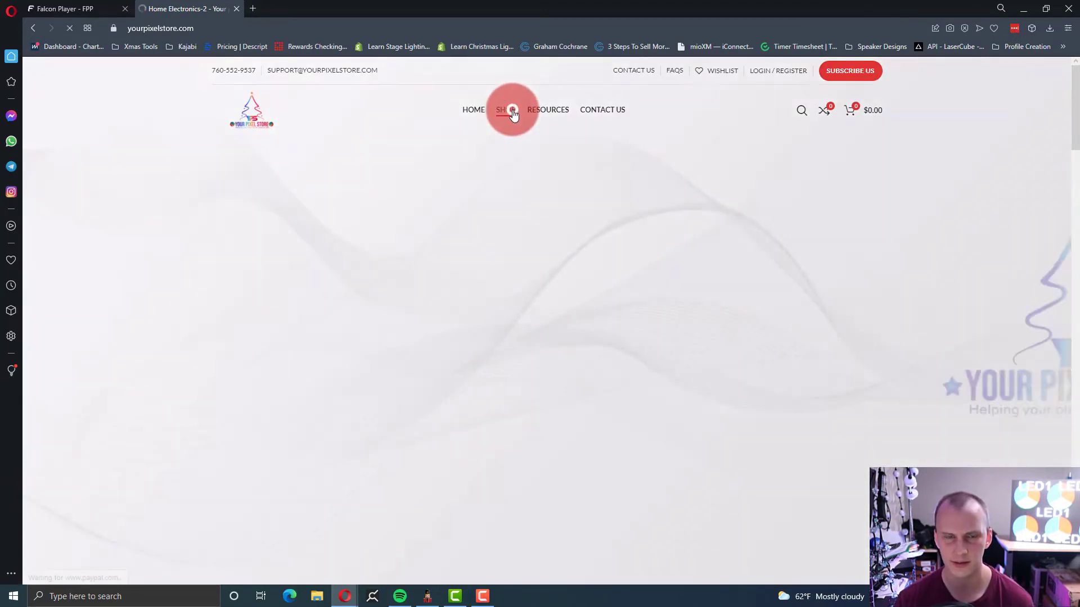
click(509, 111)
scroll(513, 114, down, 6)
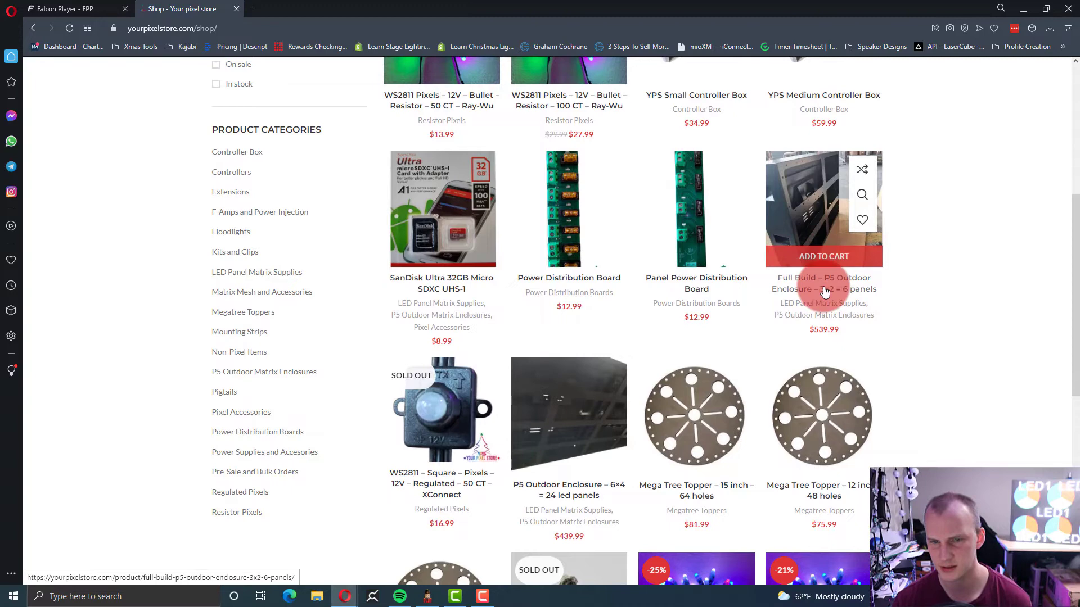
scroll(824, 291, down, 8)
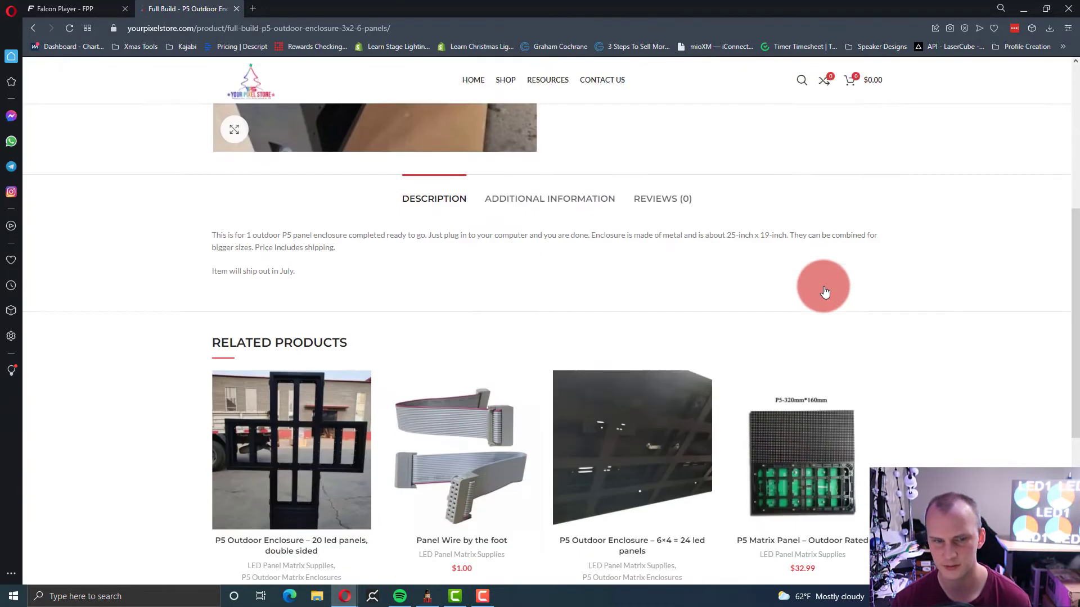
scroll(591, 307, up, 6)
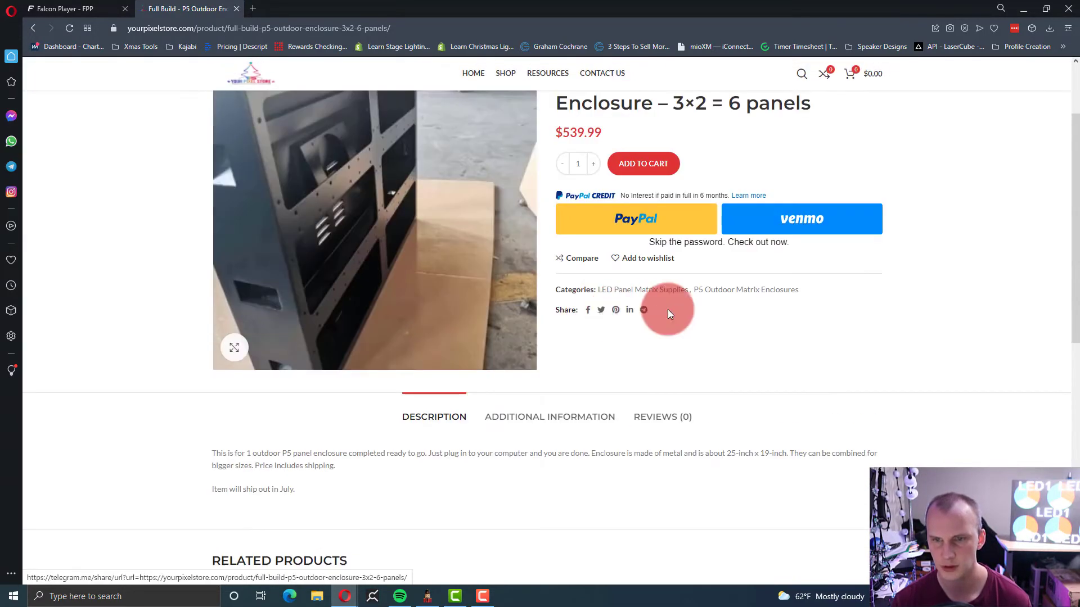
scroll(668, 309, down, 6)
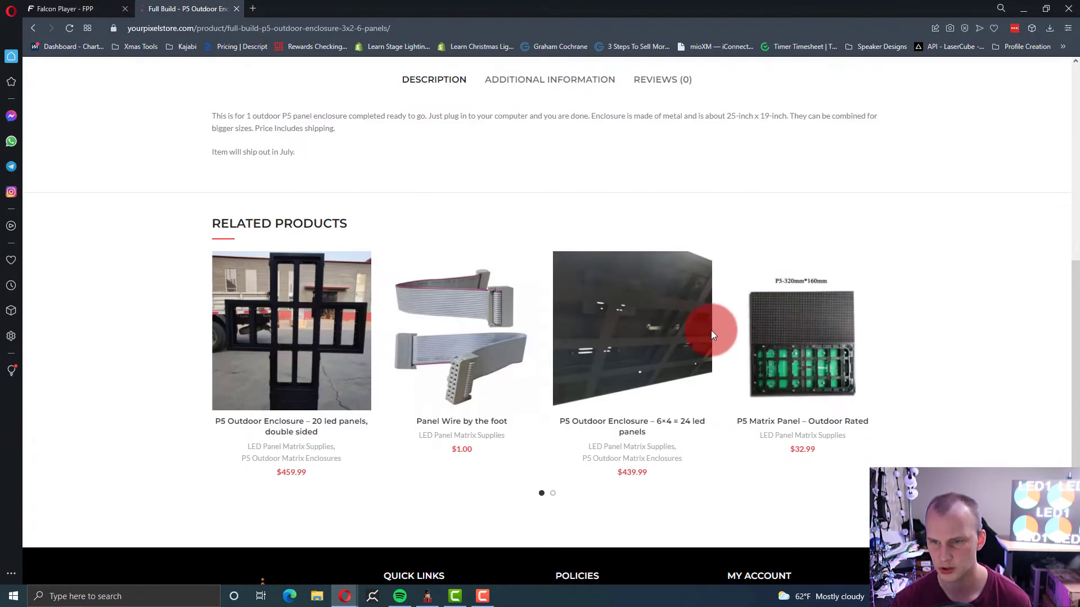
Step: Read the P5 Matrix Panel product specs: 64×32 with 1/8 scan
click(809, 354)
scroll(747, 178, down, 3)
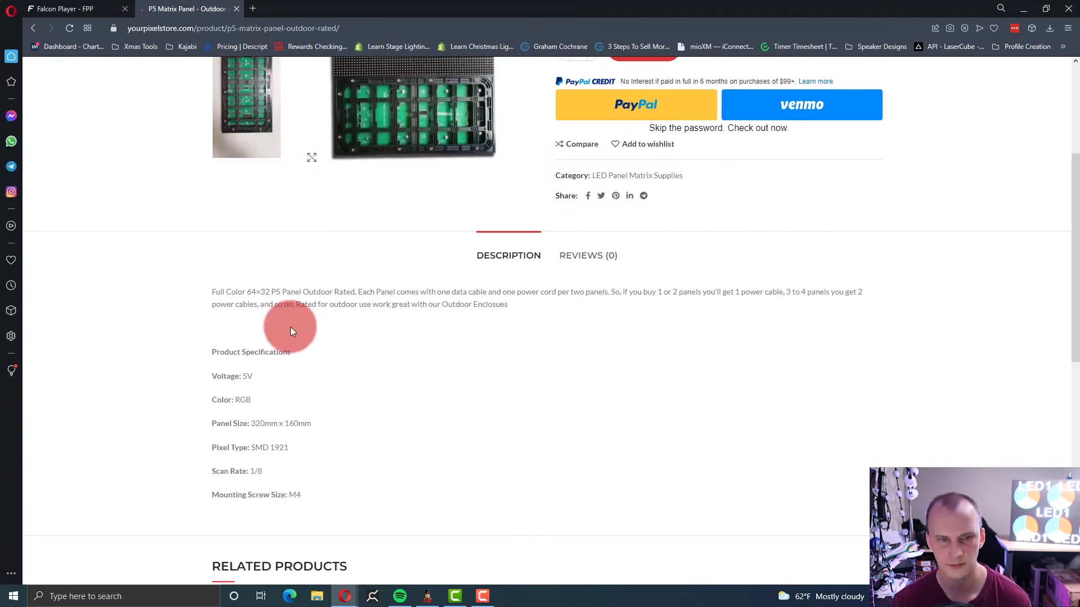
scroll(298, 329, down, 1)
scroll(302, 326, down, 1)
drag(246, 179, 304, 179)
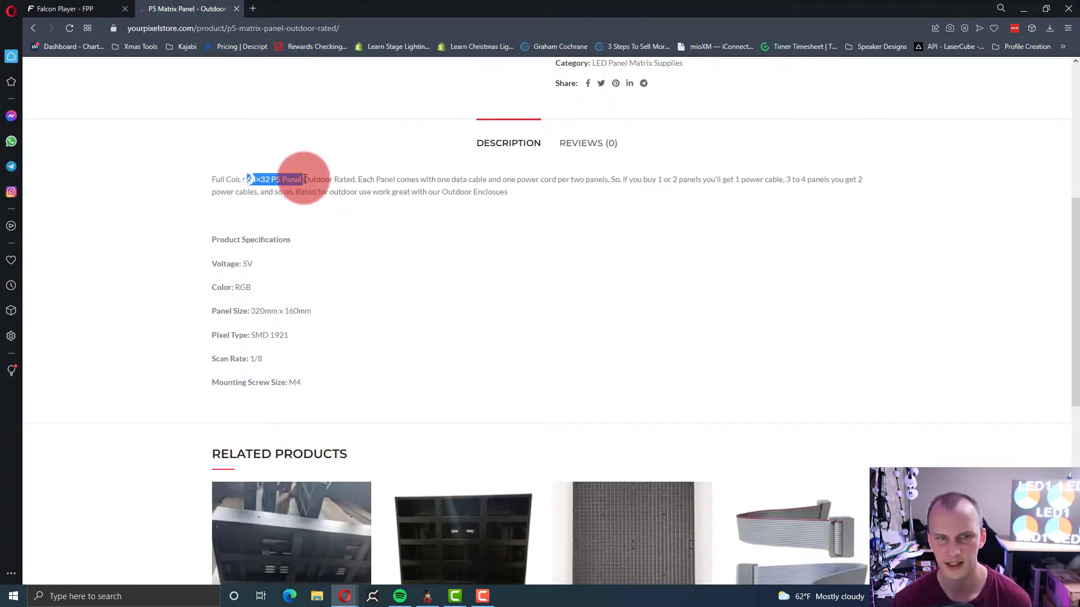
key(alt+Tab)
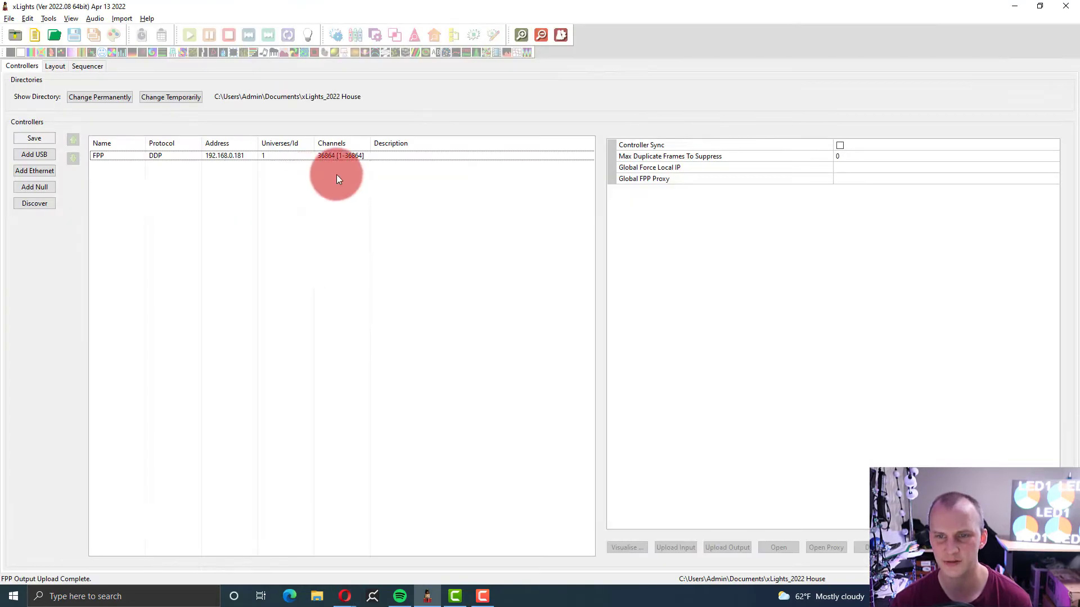
Step: Set the FPP matrix to 2 panels wide by 3 high, using 64x32 1/8 Scan panels
key(alt+Tab)
click(64, 9)
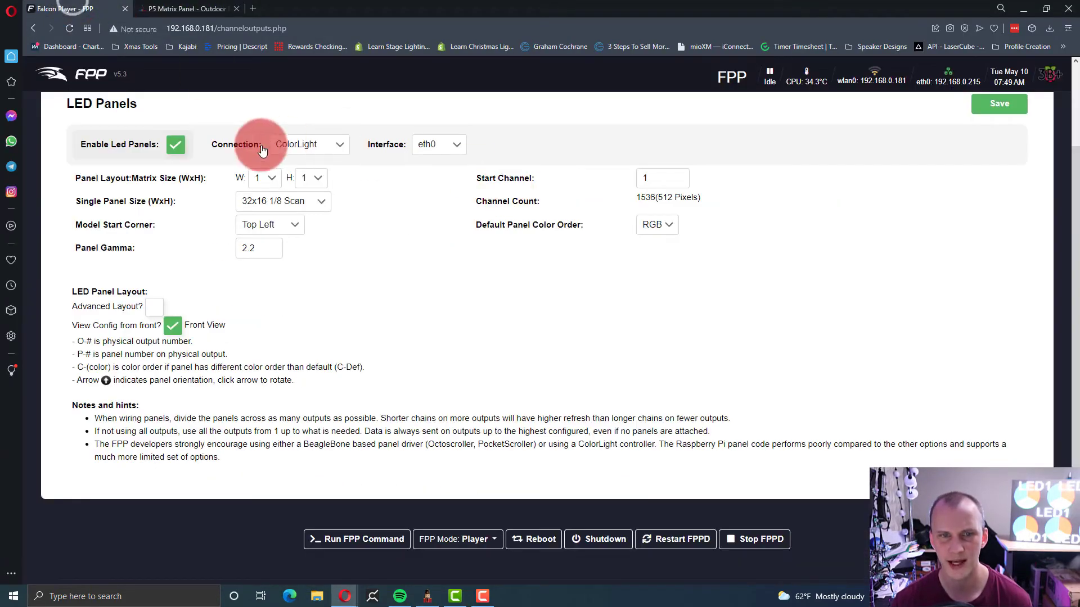
click(268, 178)
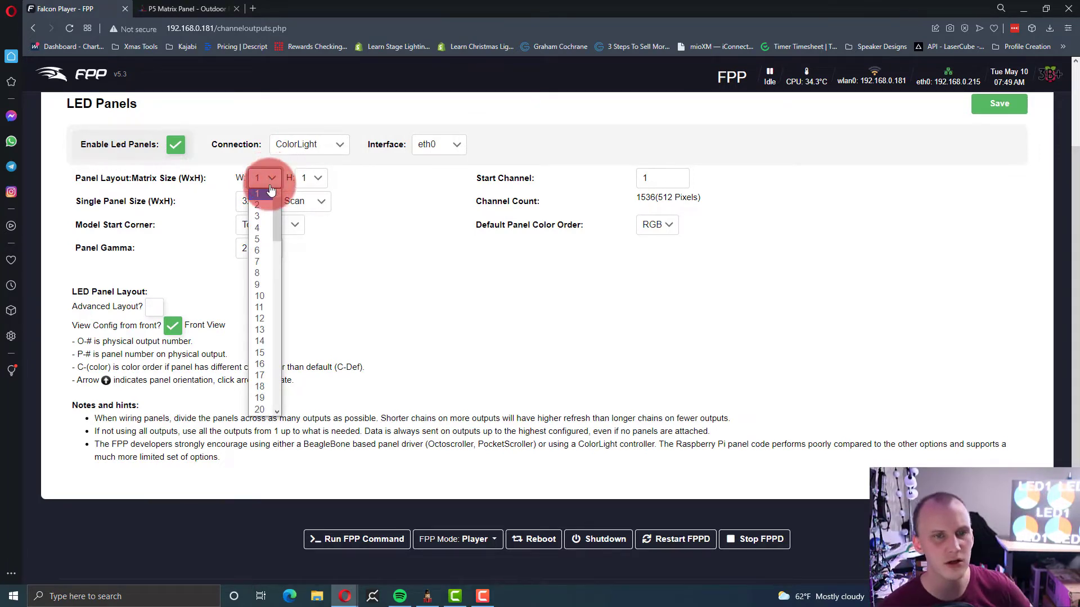
click(266, 205)
click(315, 178)
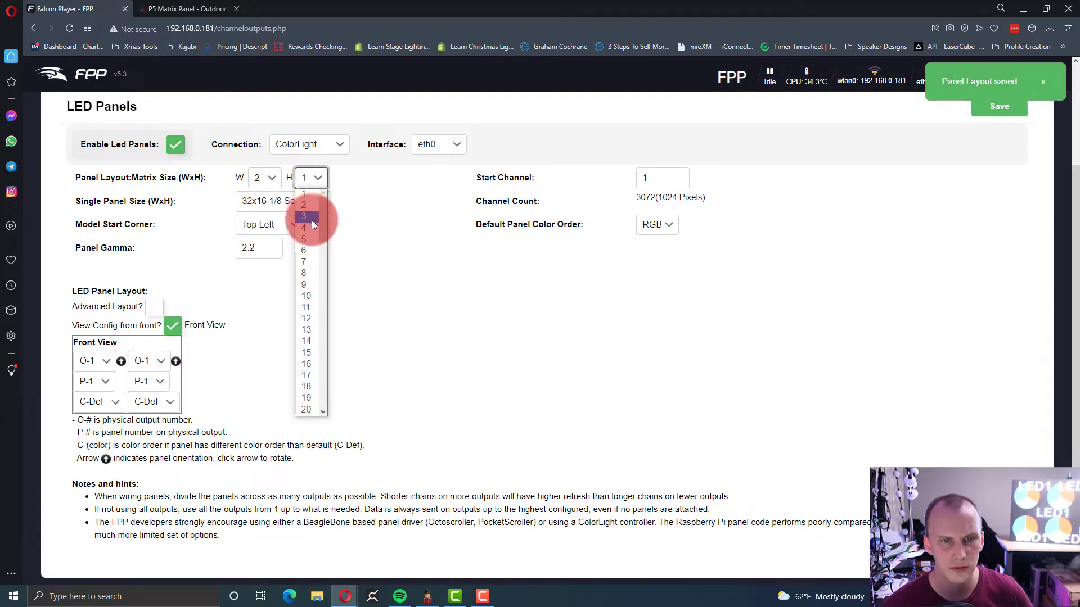
click(312, 220)
click(285, 203)
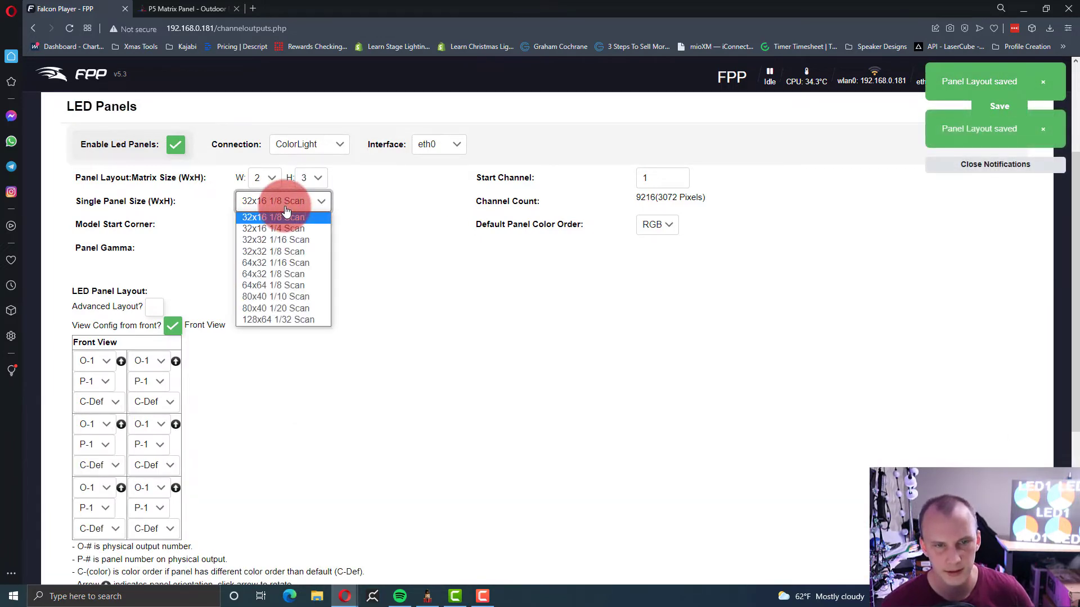
click(186, 8)
click(104, 10)
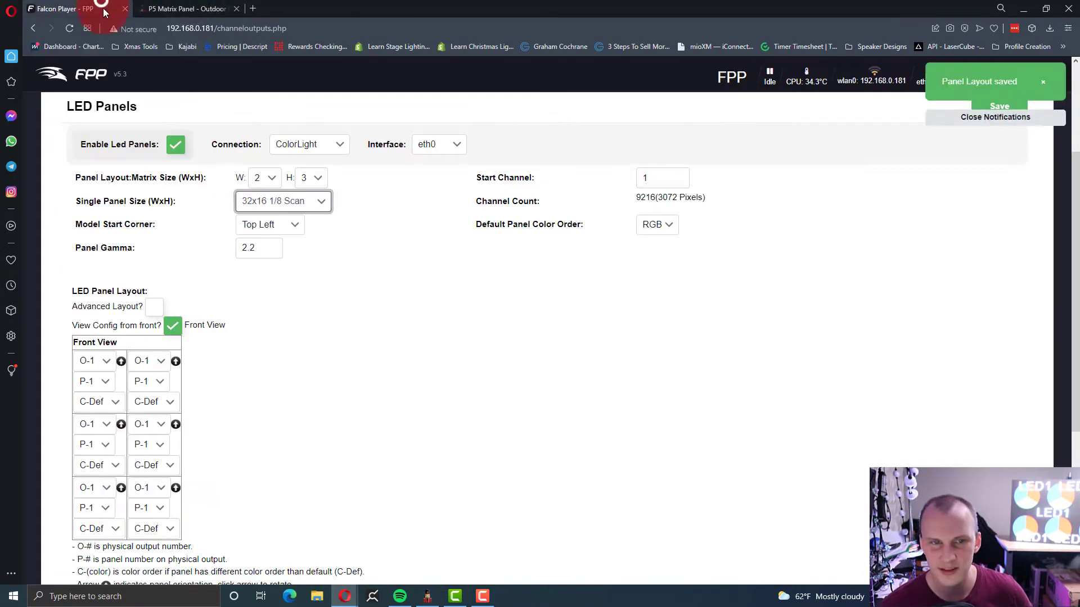
click(253, 203)
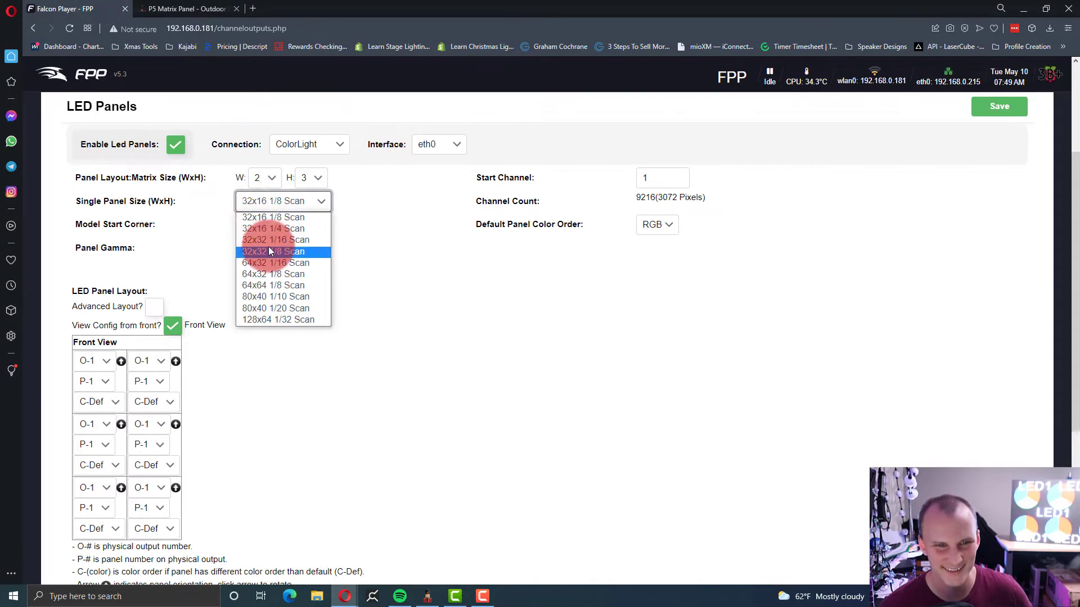
click(291, 274)
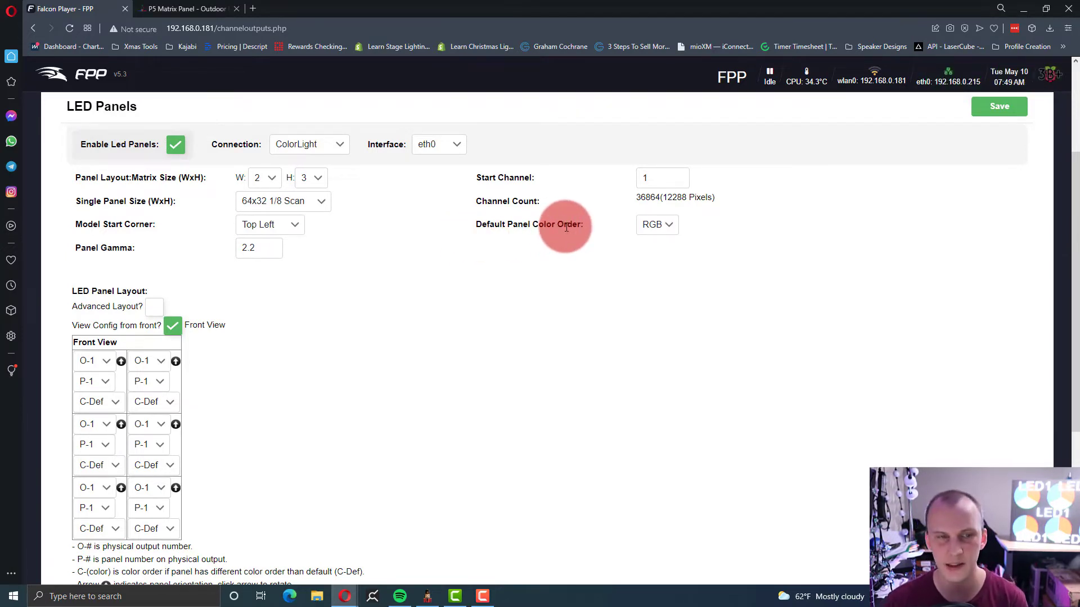
Step: Save the channel output configuration and restart FPPD
scroll(502, 326, down, 2)
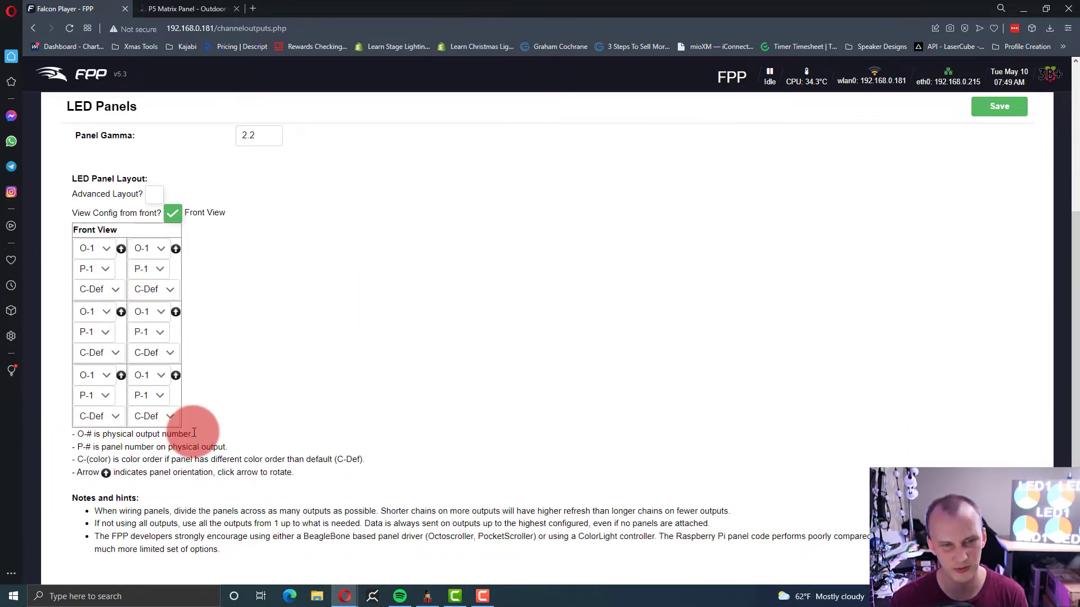
scroll(193, 433, down, 4)
scroll(194, 433, up, 8)
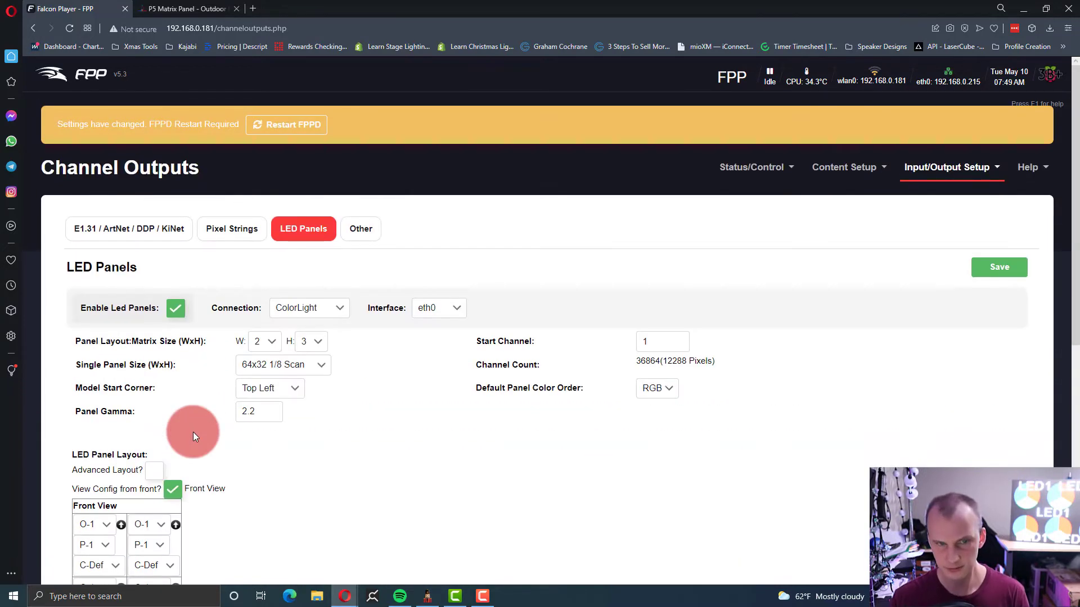
click(985, 274)
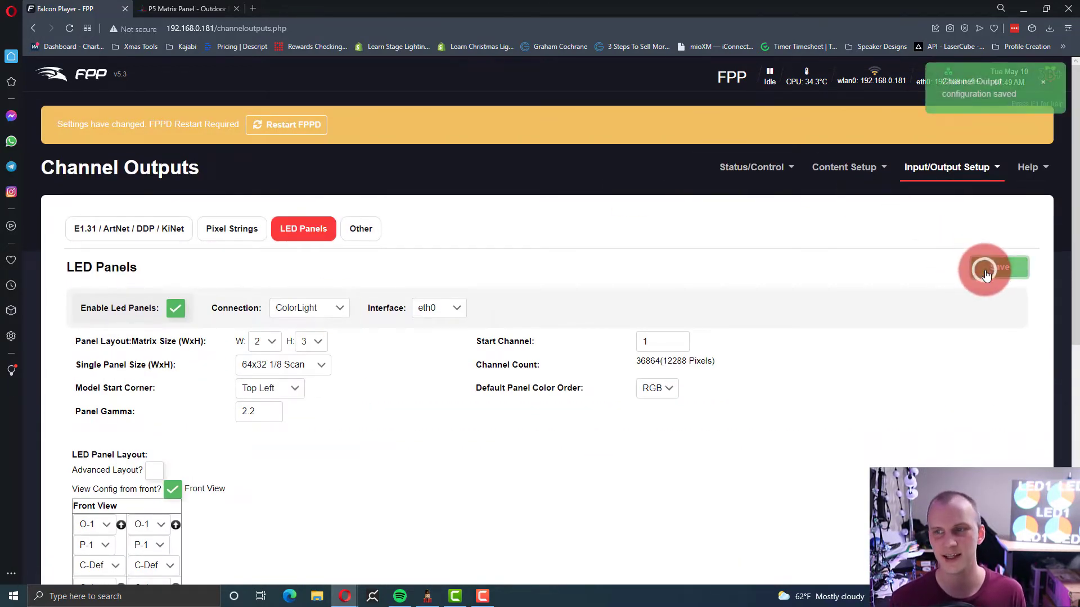
click(280, 132)
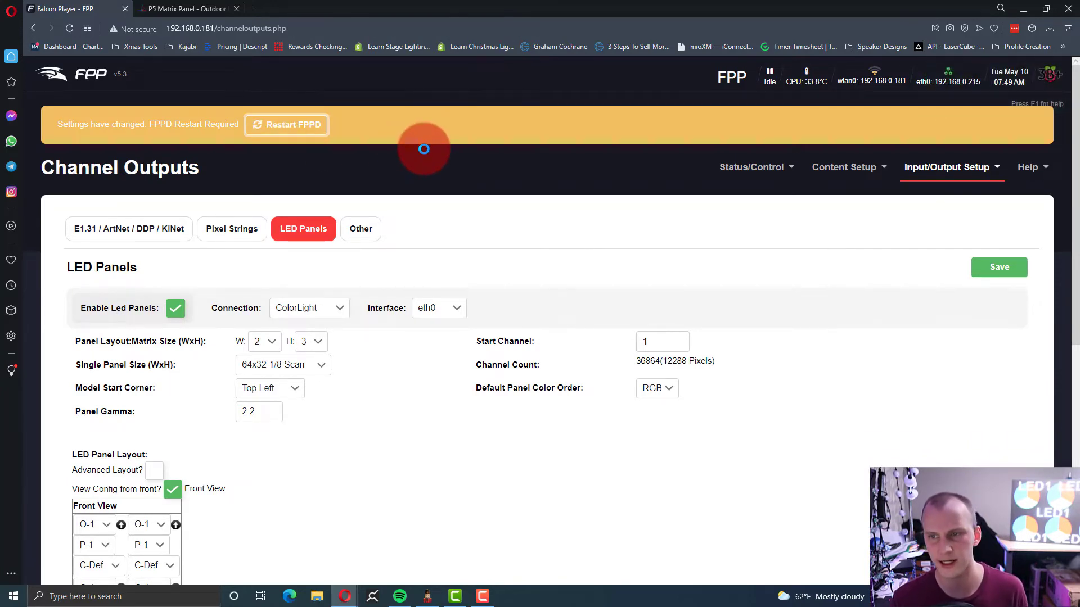
Step: Enable Output to Lights in xLights, select the FPP controller, and go to the Sequencer
key(alt+Tab)
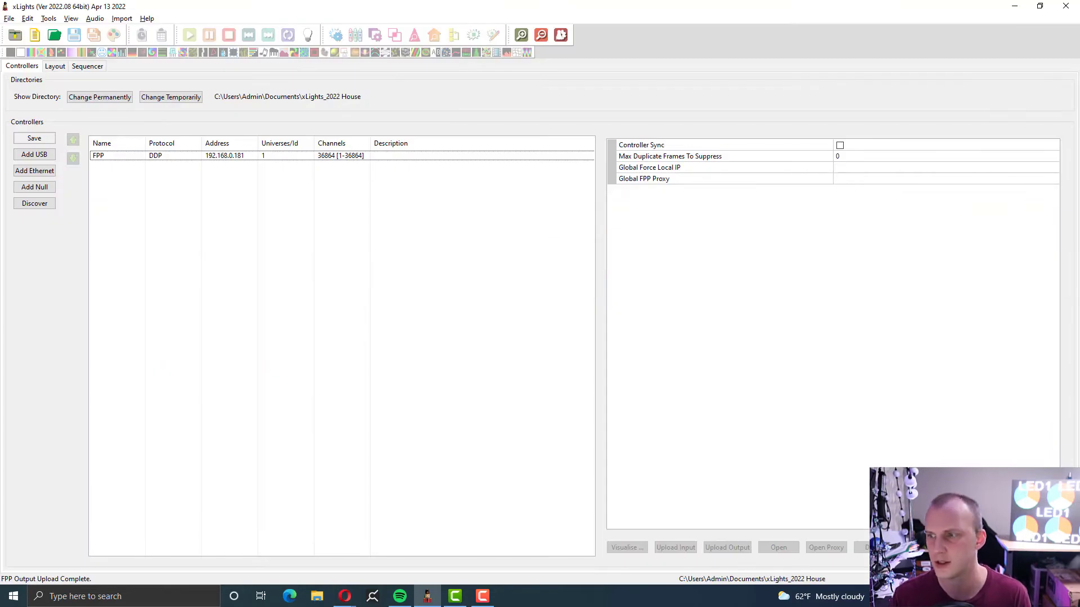
key(alt+Tab)
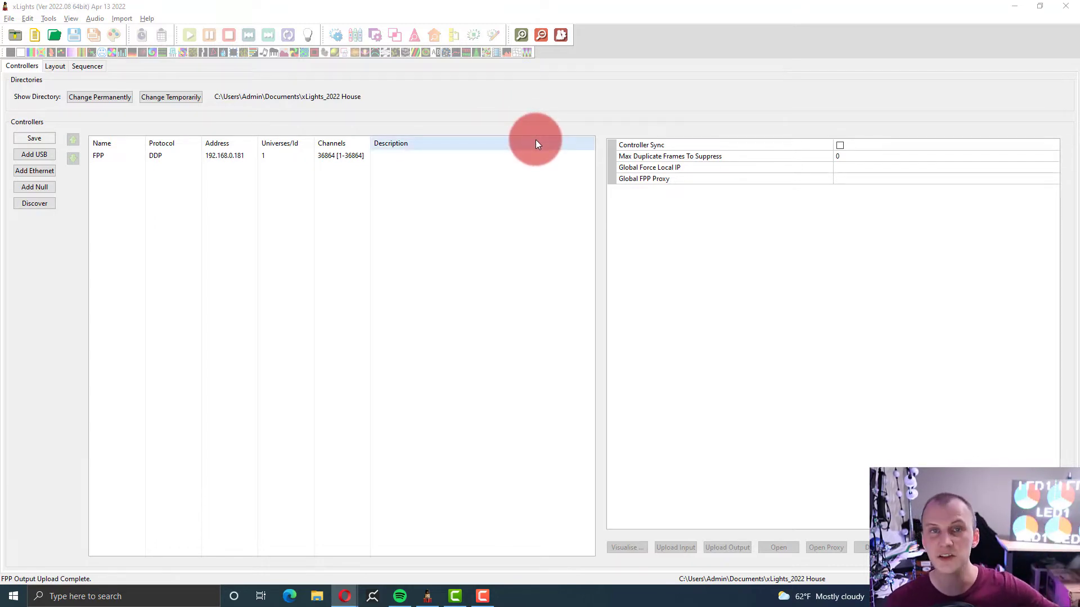
click(306, 35)
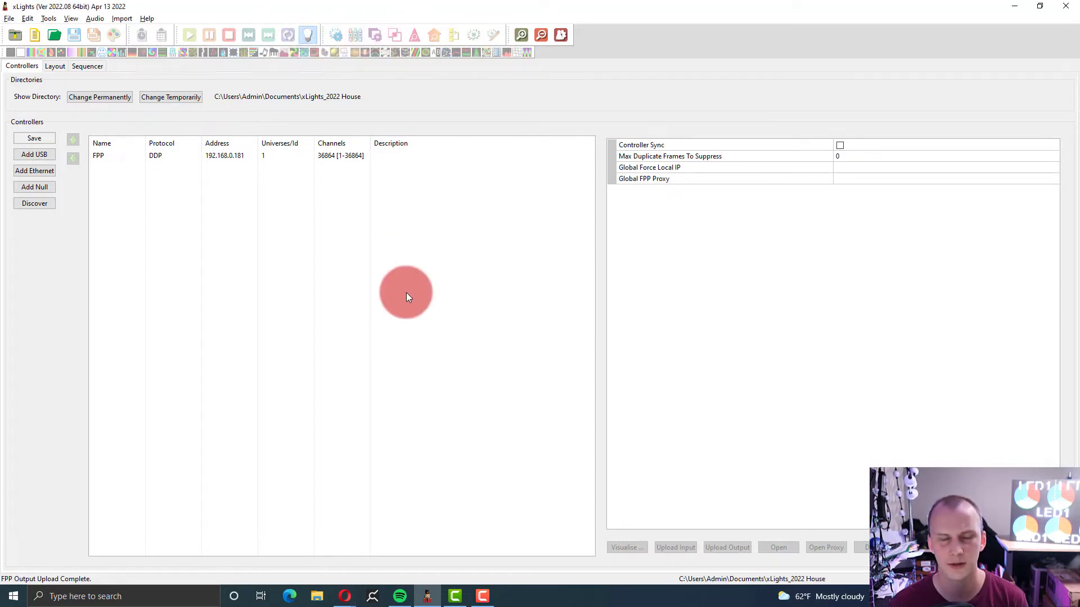
click(271, 156)
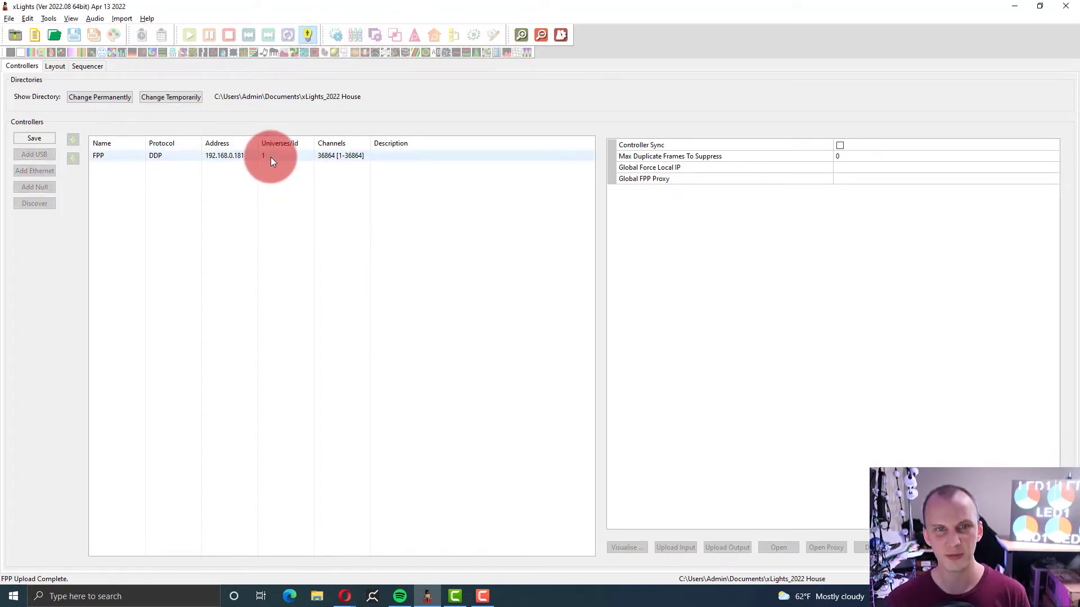
click(288, 184)
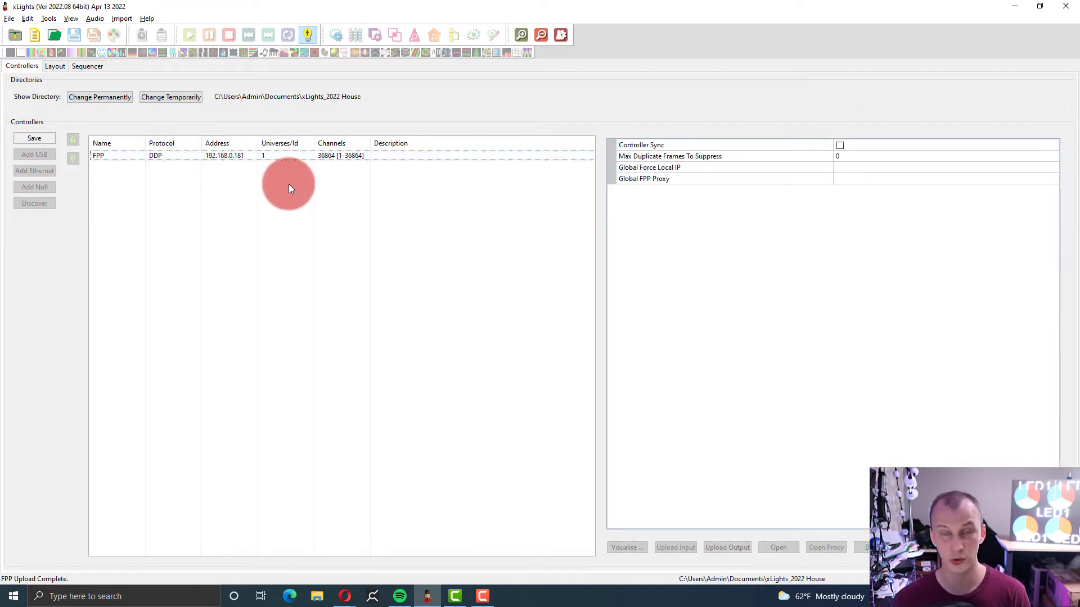
click(292, 156)
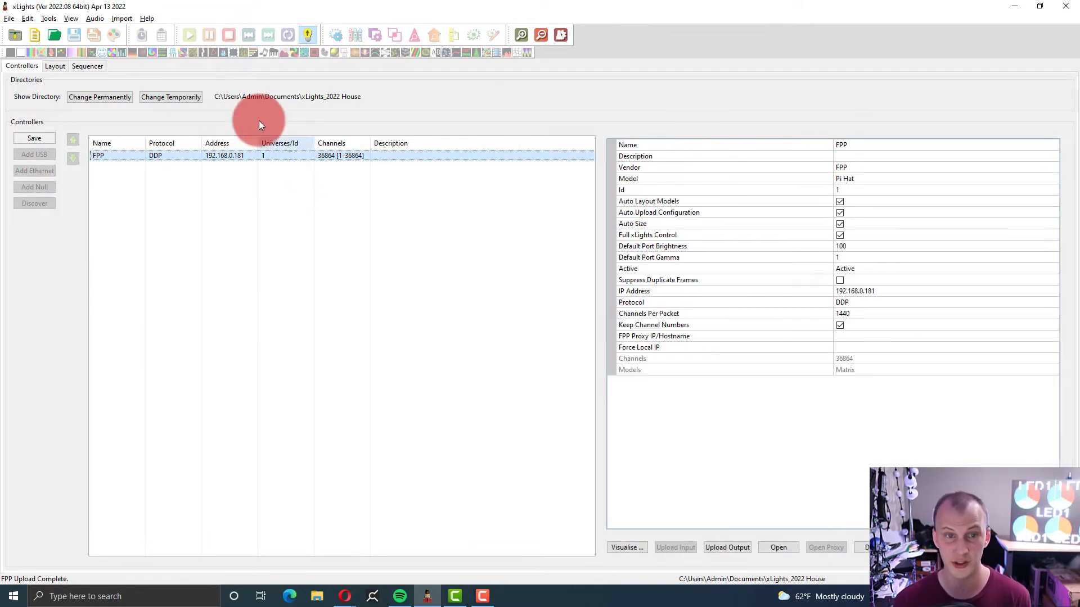
click(90, 65)
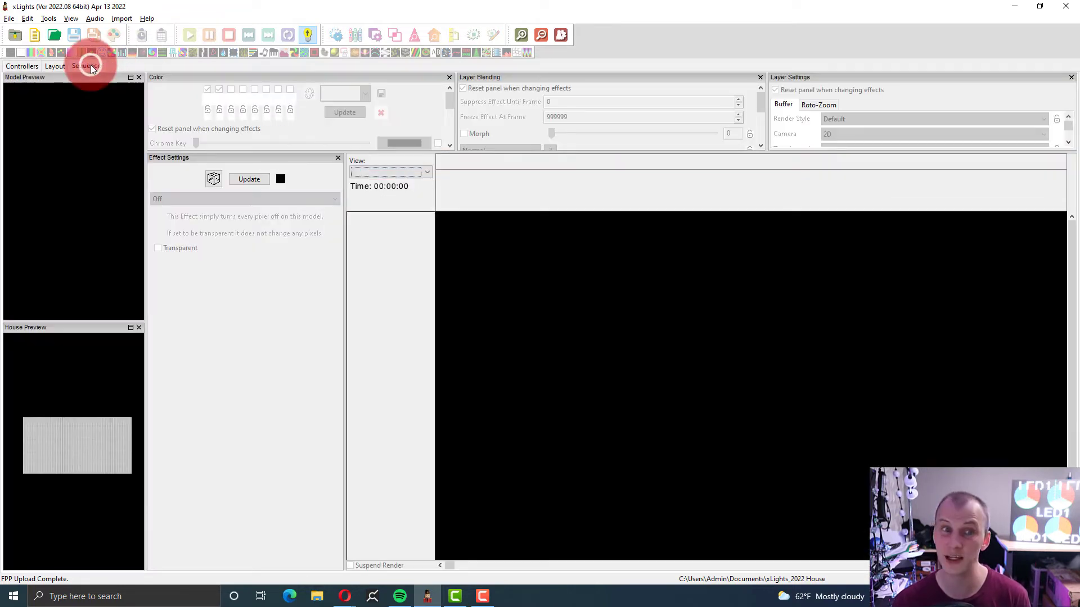
Step: Create a new 20fps Animation sequence using the Quick Start view
click(35, 37)
click(171, 188)
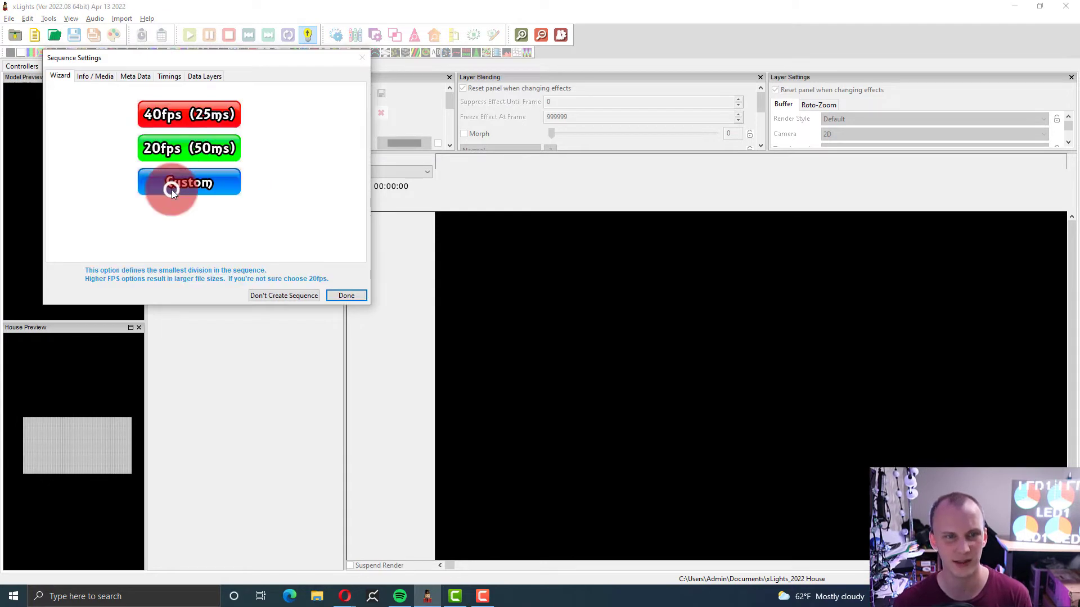
click(167, 150)
click(224, 189)
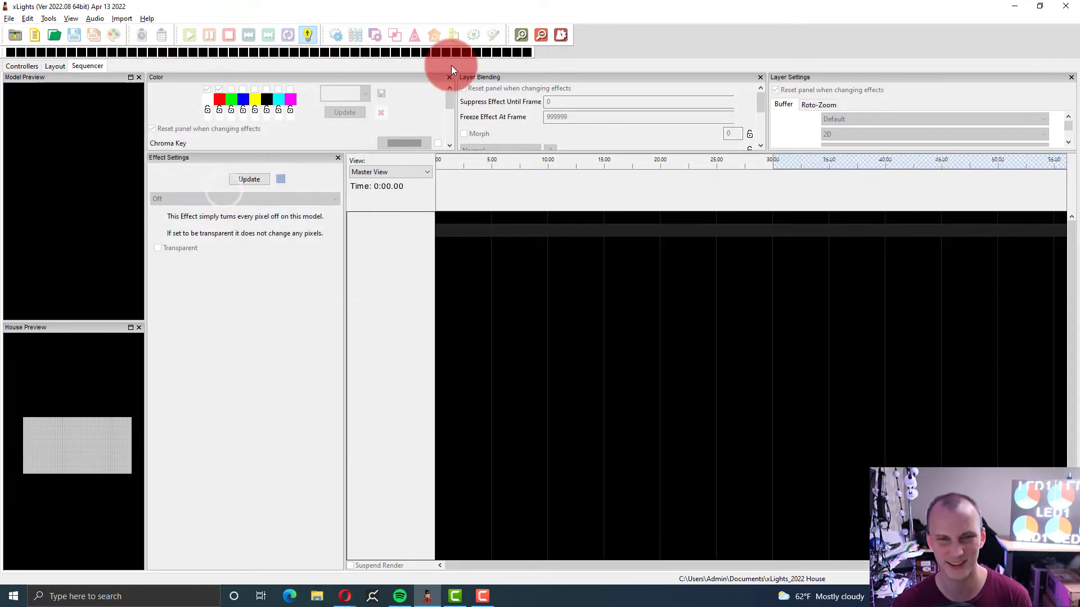
Step: Place a Bars effect on the Matrix row spanning 0.00 to 7.20 seconds
drag(50, 52, 469, 235)
click(509, 233)
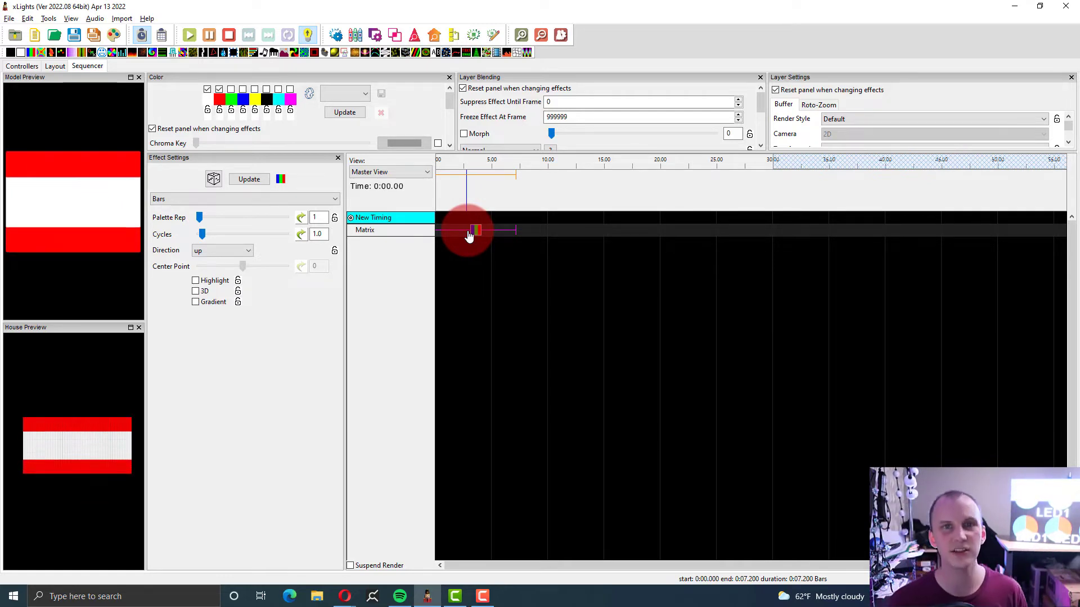
drag(470, 235, 470, 235)
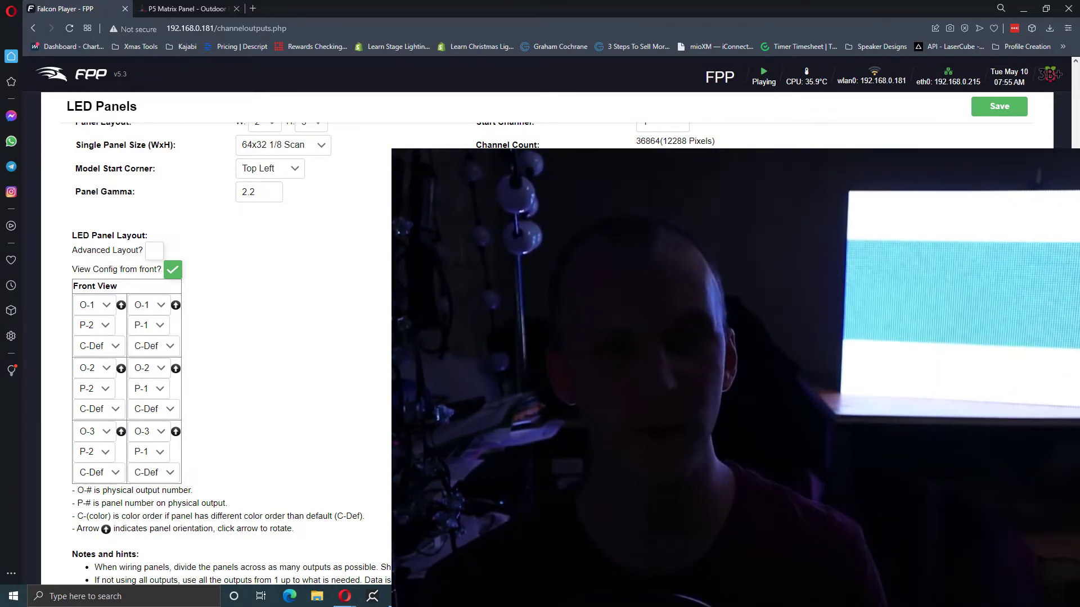
Step: Review the FPP LED Panels settings, then switch to the P5 Matrix Panel product page
scroll(214, 338, up, 1)
scroll(213, 337, up, 2)
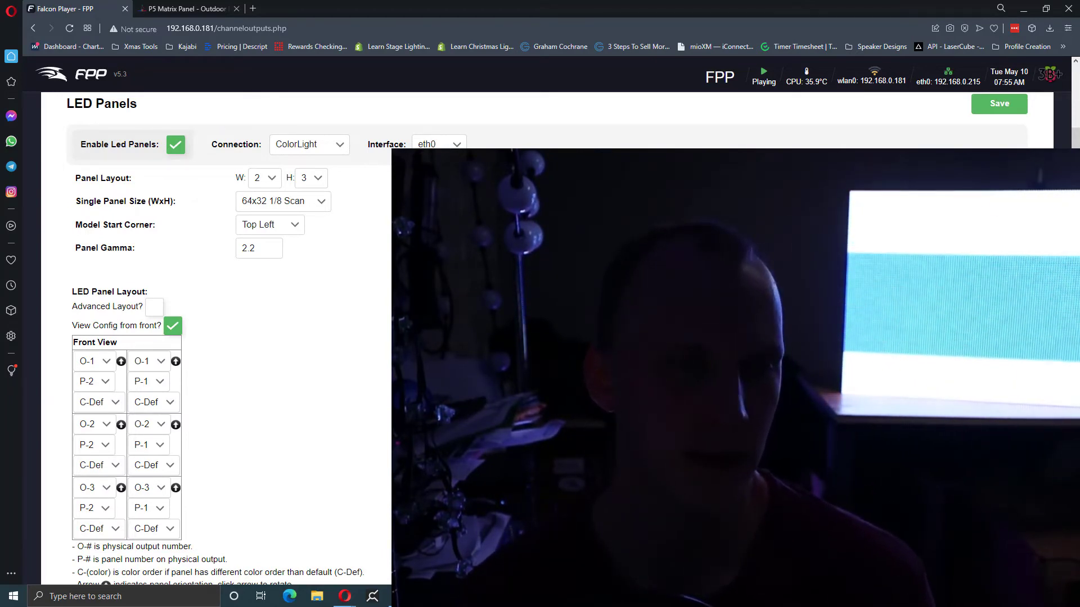
scroll(216, 365, up, 2)
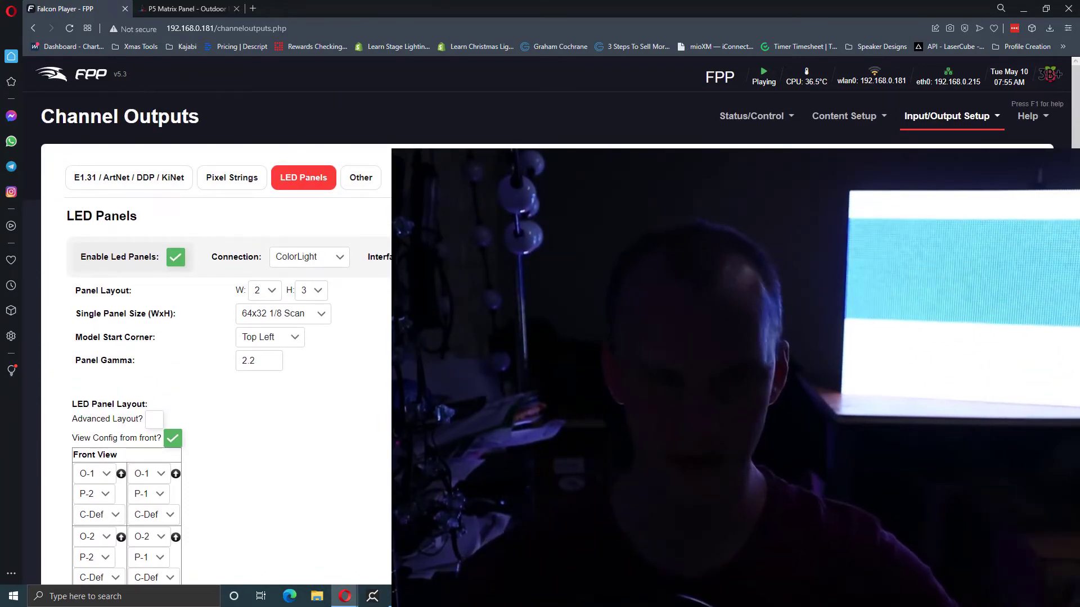
scroll(216, 365, down, 1)
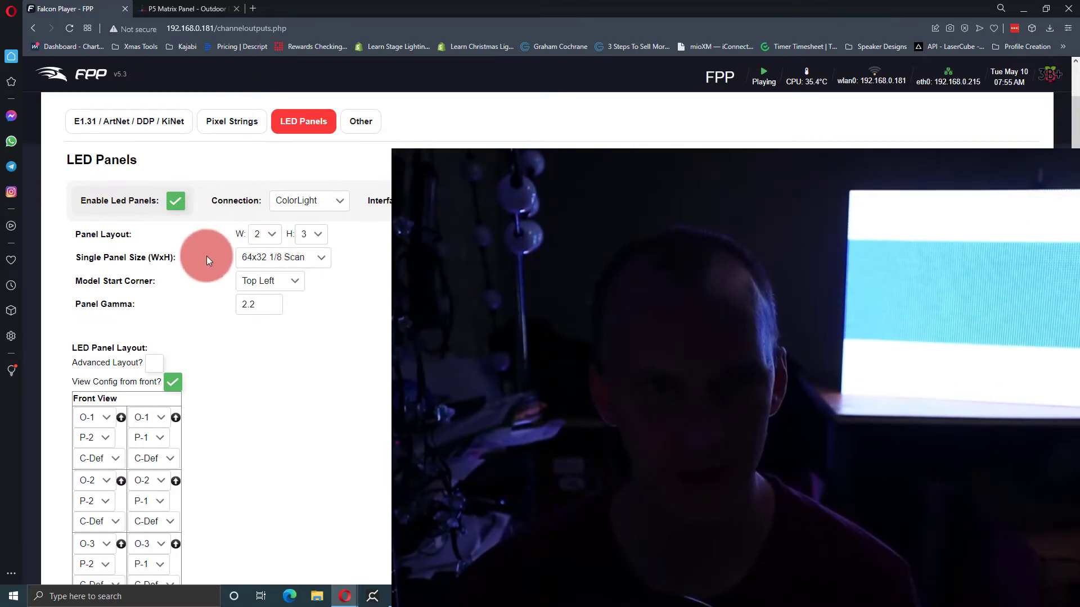
click(145, 8)
Step: Highlight the 1/8 Scan Rate line in the P5 panel specifications, then return to FPP
scroll(314, 238, up, 6)
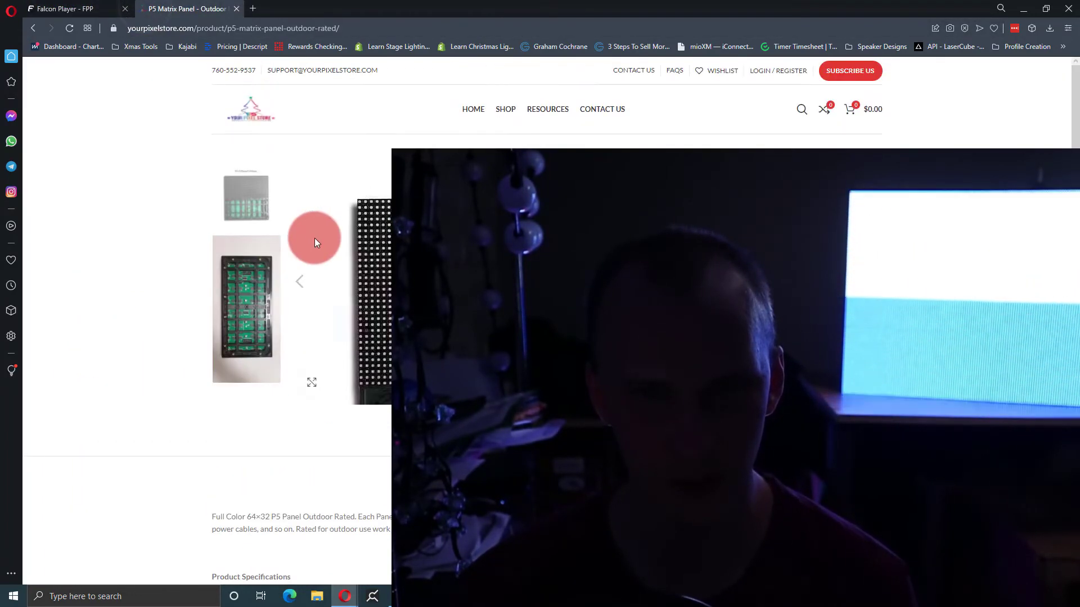
scroll(306, 233, down, 8)
click(265, 223)
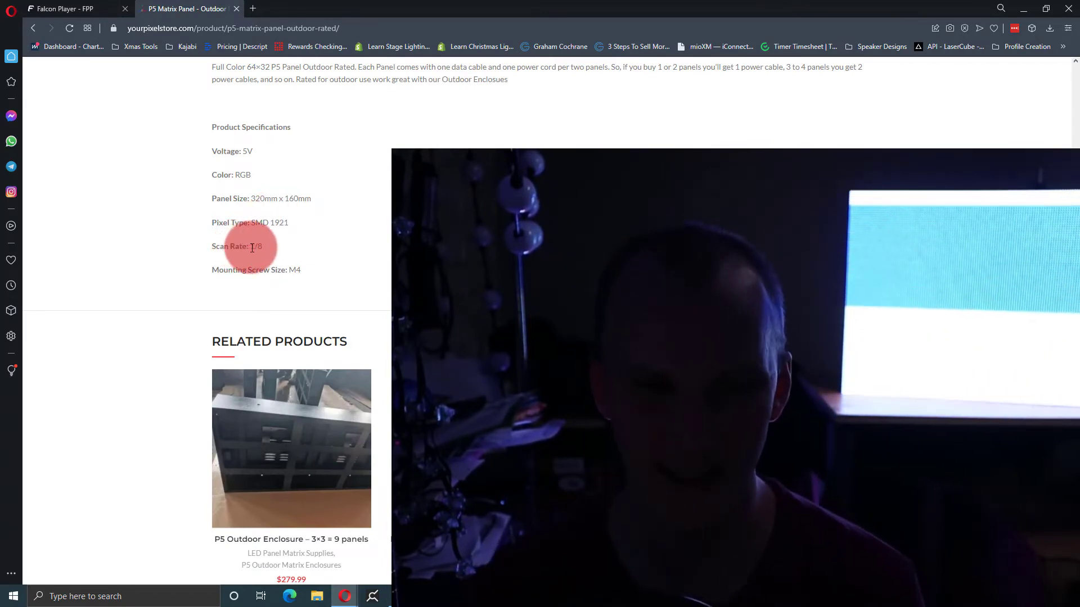
drag(252, 248, 288, 258)
click(288, 258)
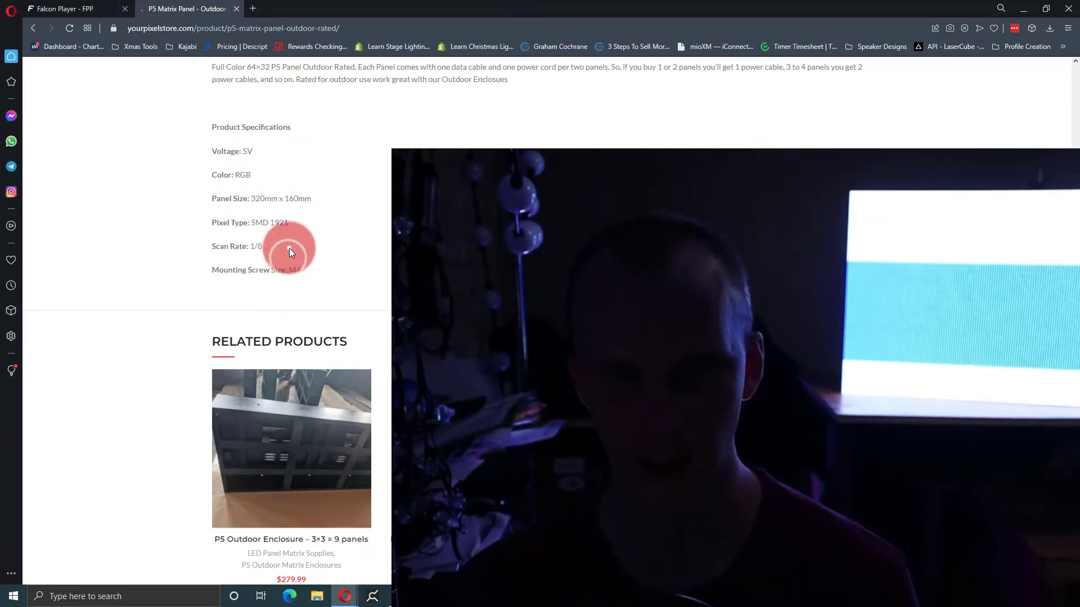
click(91, 7)
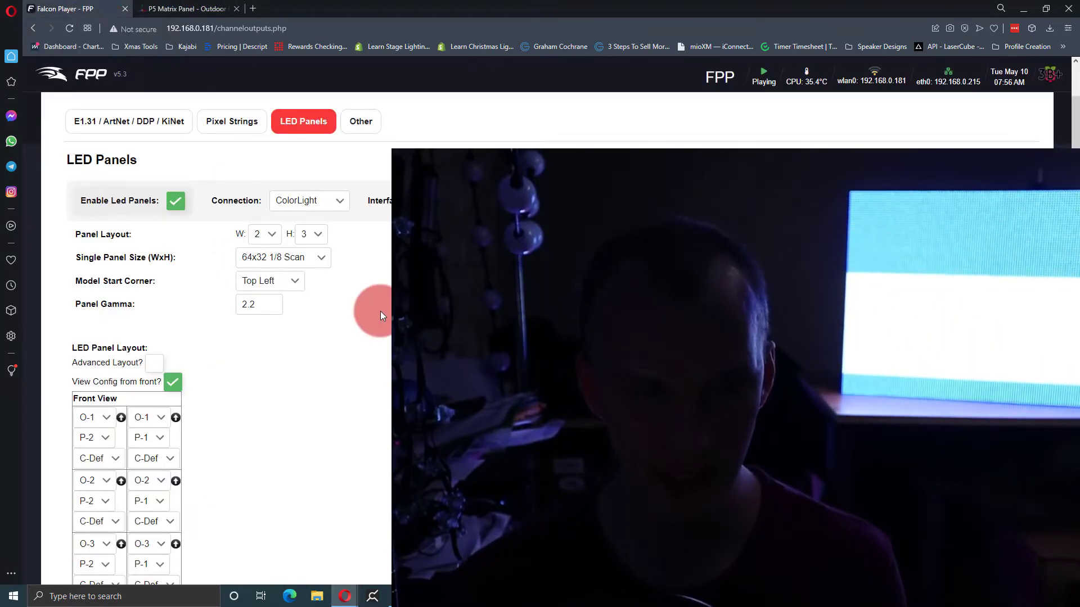
scroll(381, 312, down, 2)
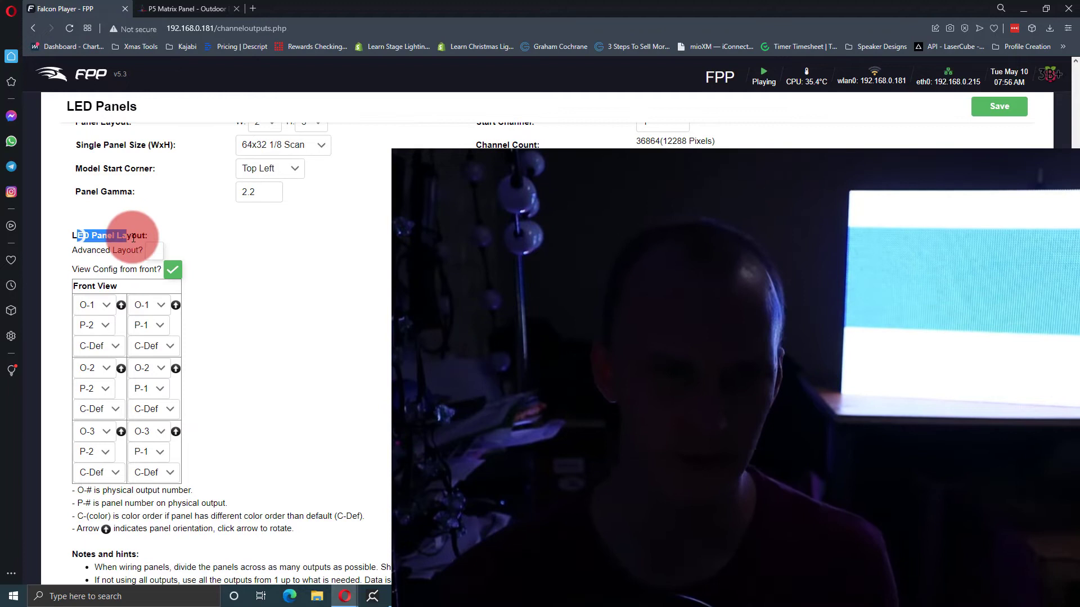
click(146, 241)
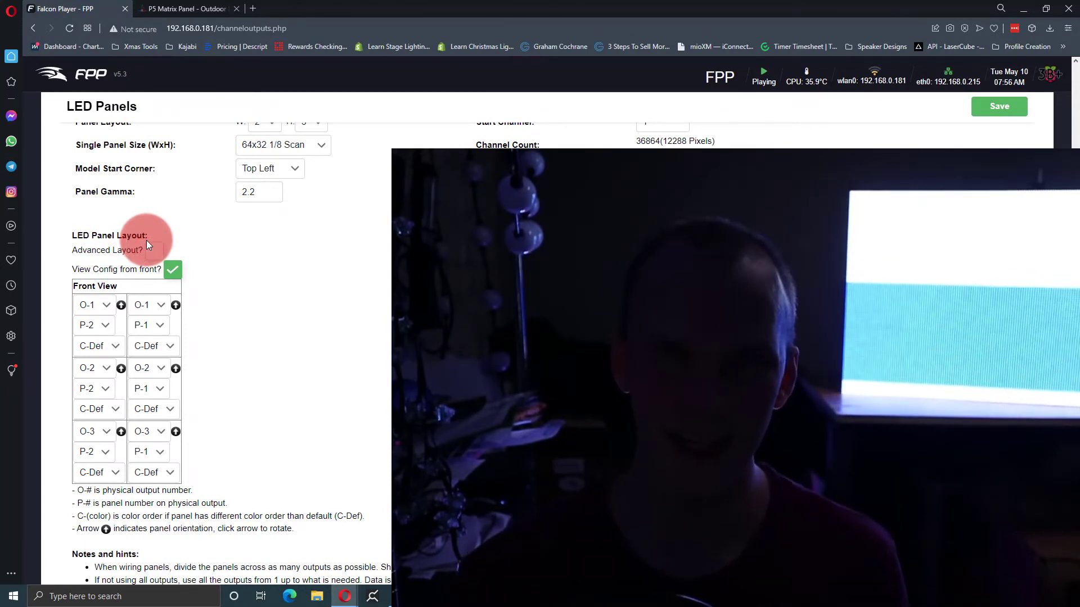
scroll(146, 241, down, 2)
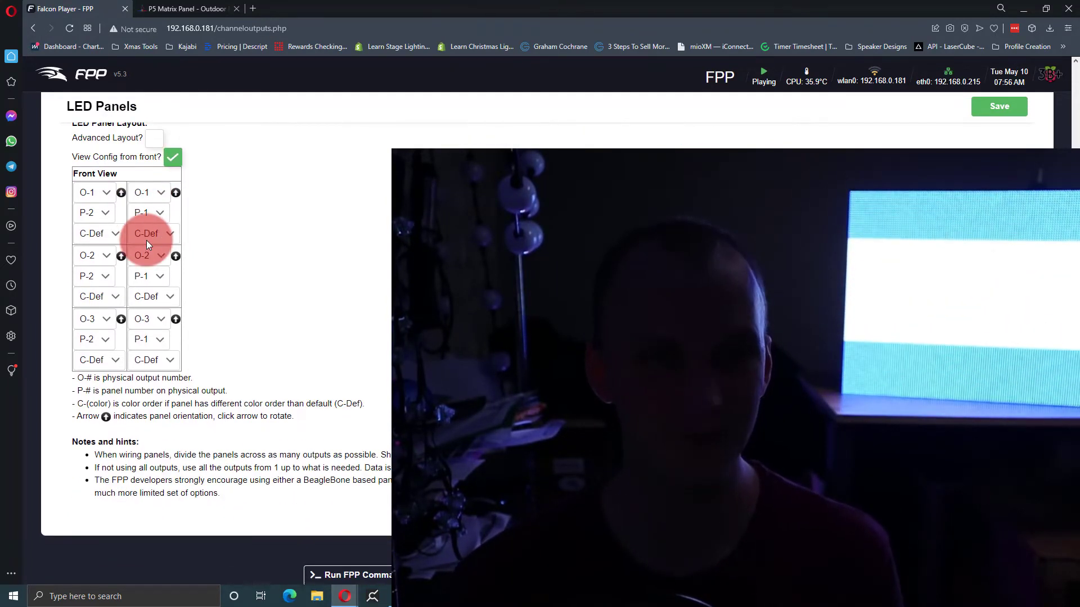
scroll(147, 241, up, 1)
scroll(146, 244, up, 1)
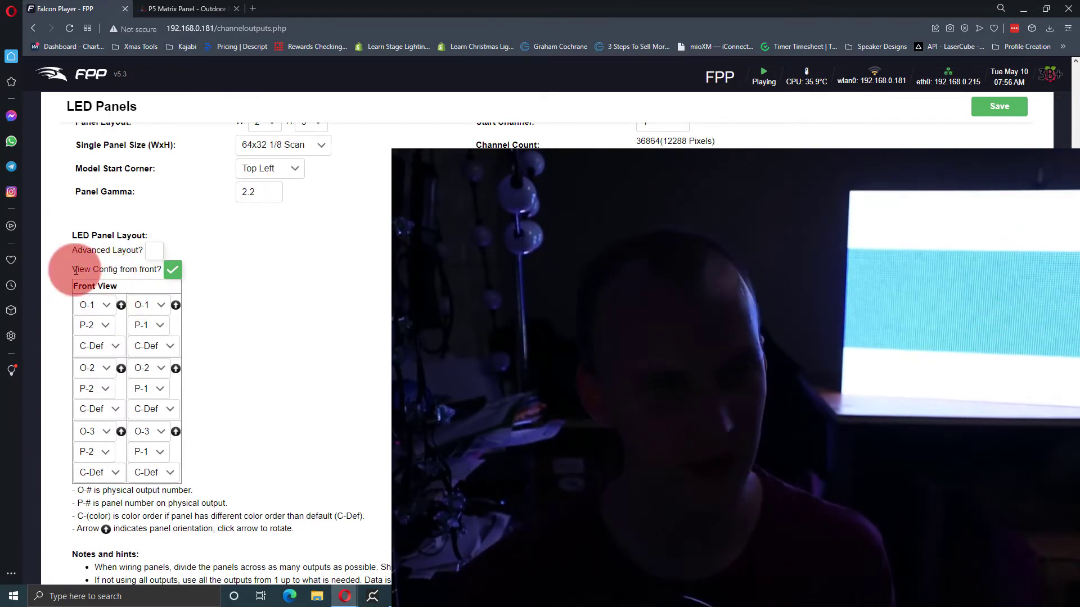
click(131, 274)
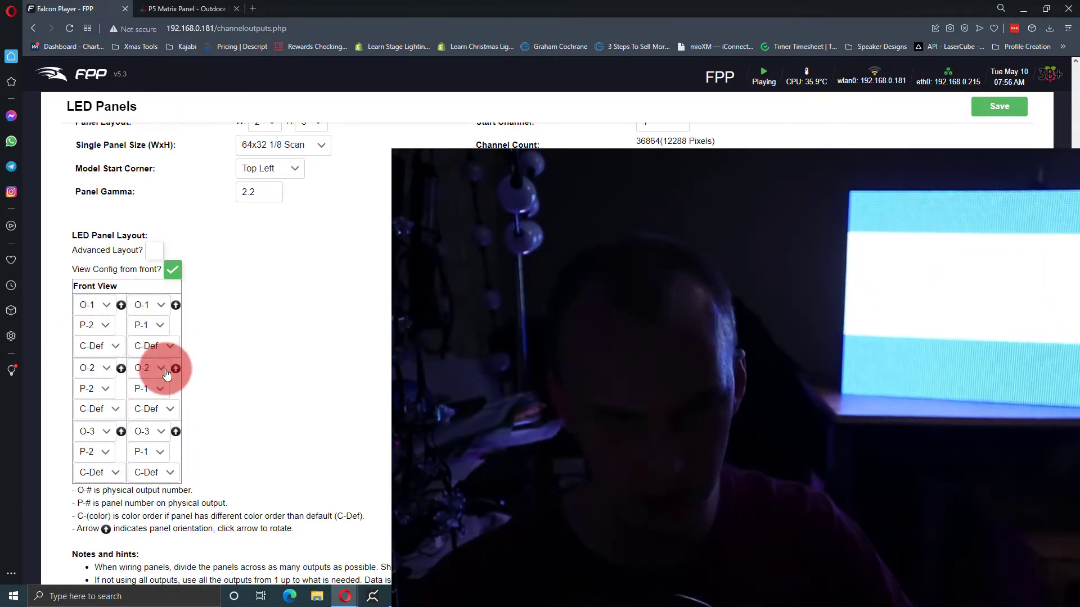
click(102, 415)
click(228, 423)
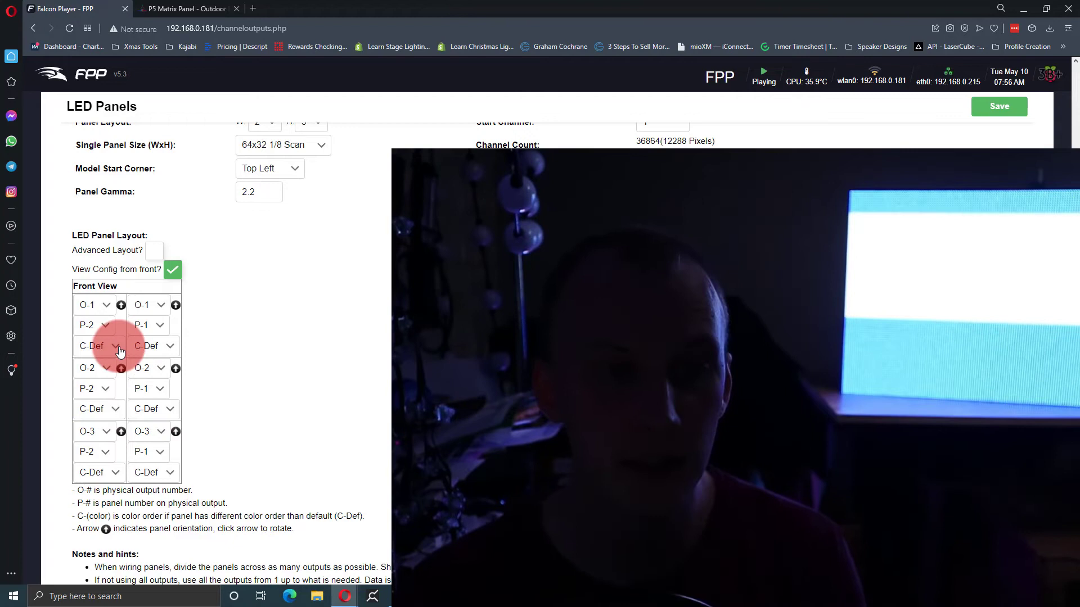
key(alt+Tab)
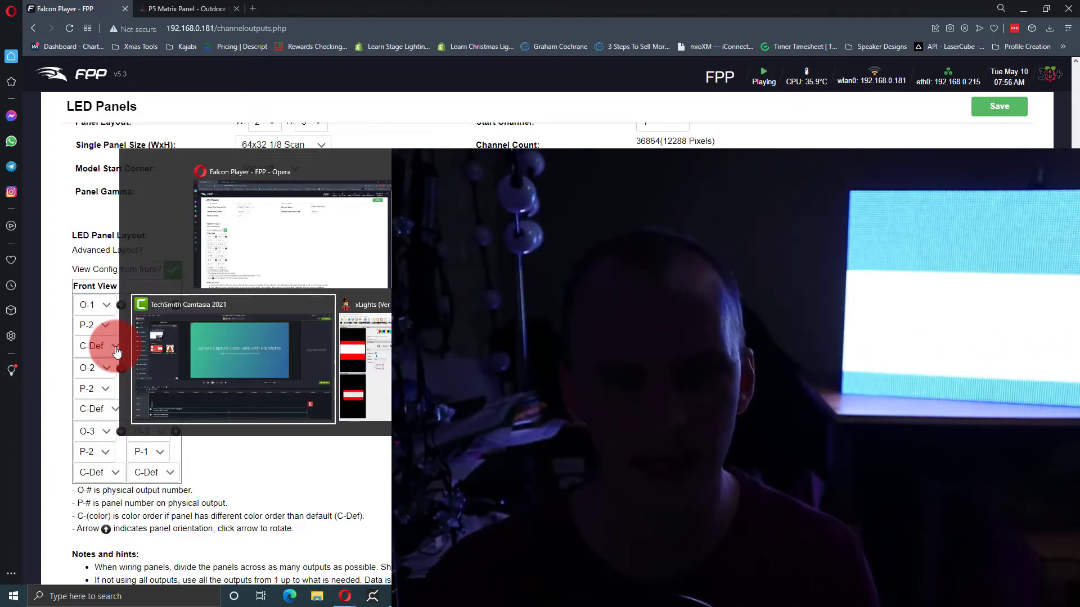
Step: Try different Bars palette colour combinations, ending with blue only
key(alt+Tab)
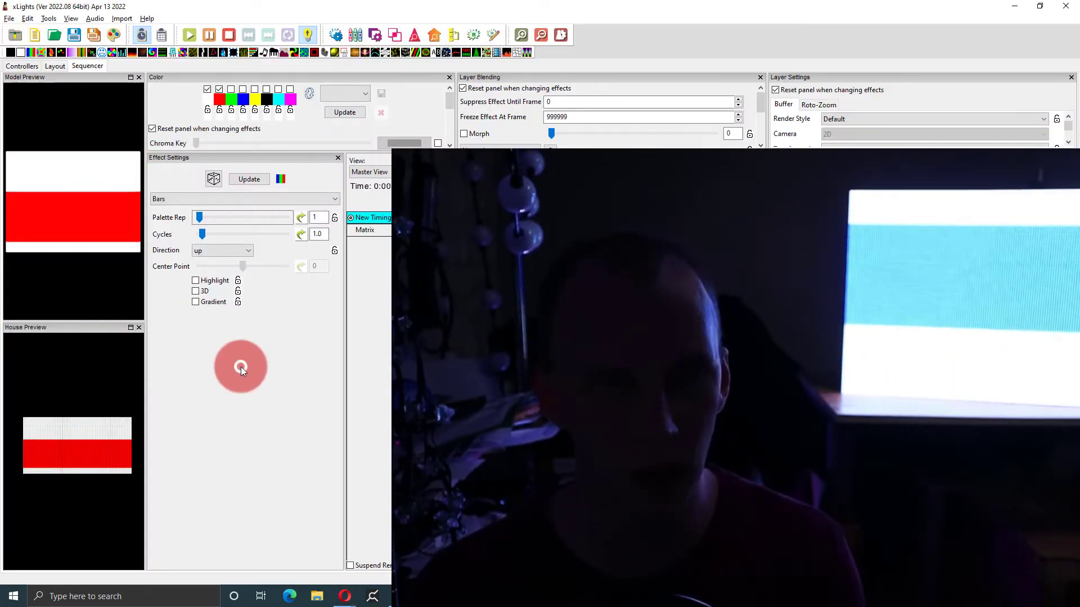
click(219, 89)
click(230, 88)
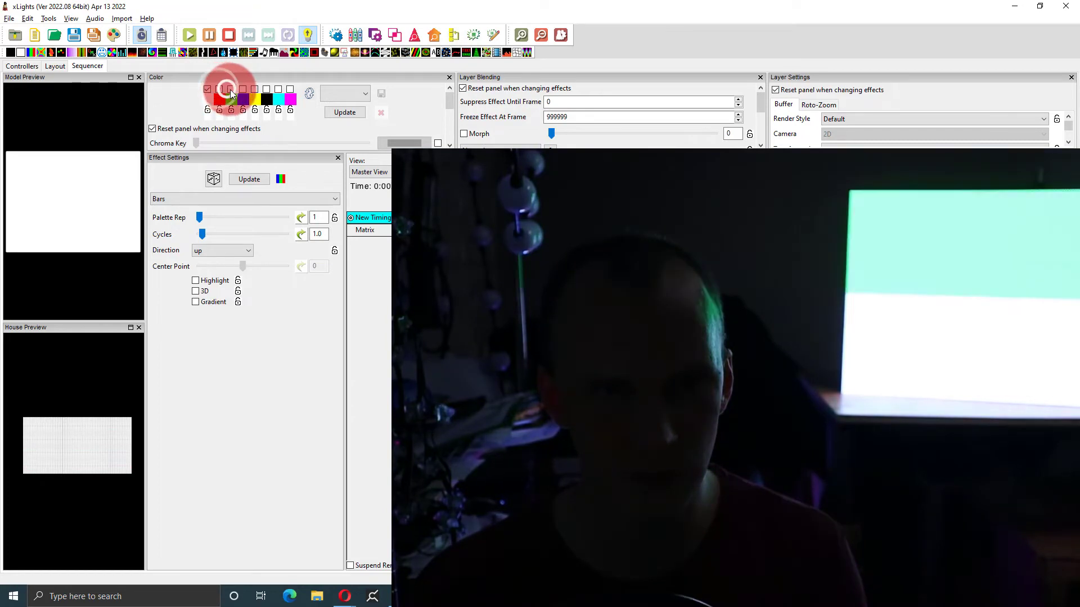
click(242, 89)
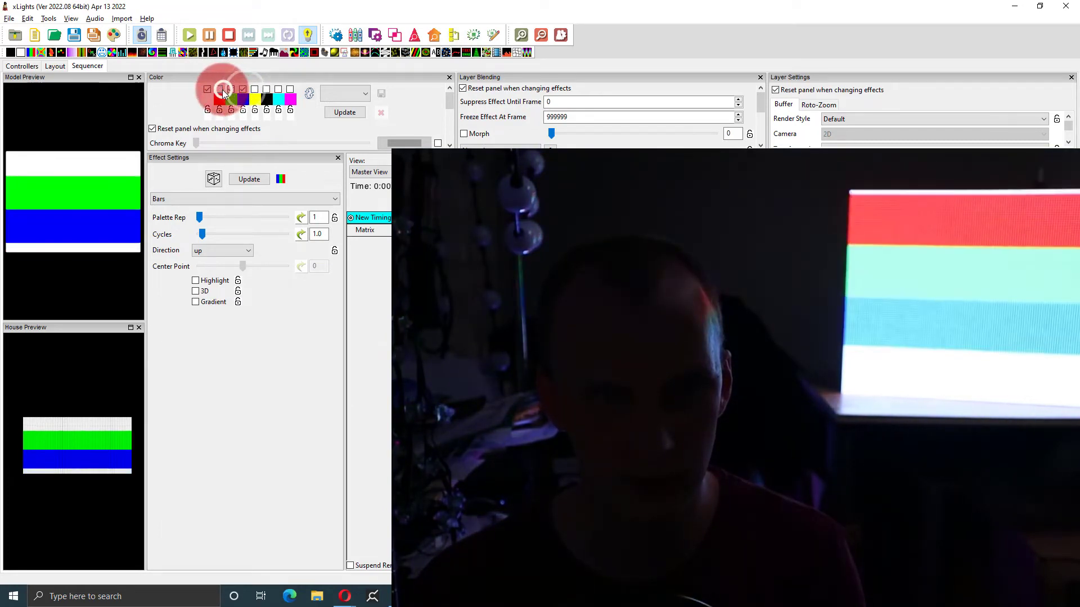
click(219, 89)
click(207, 89)
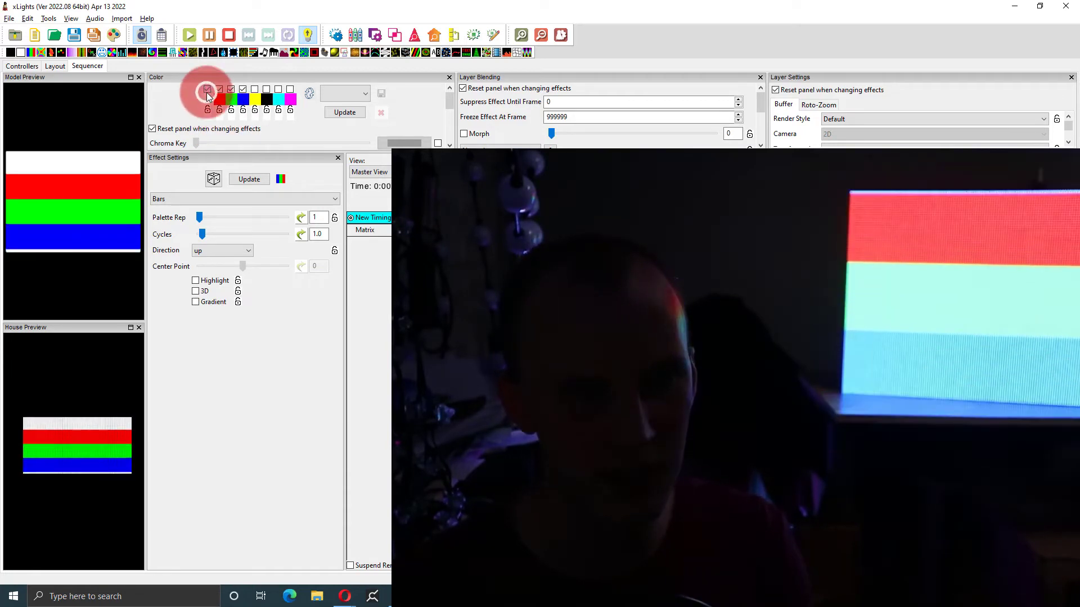
click(243, 90)
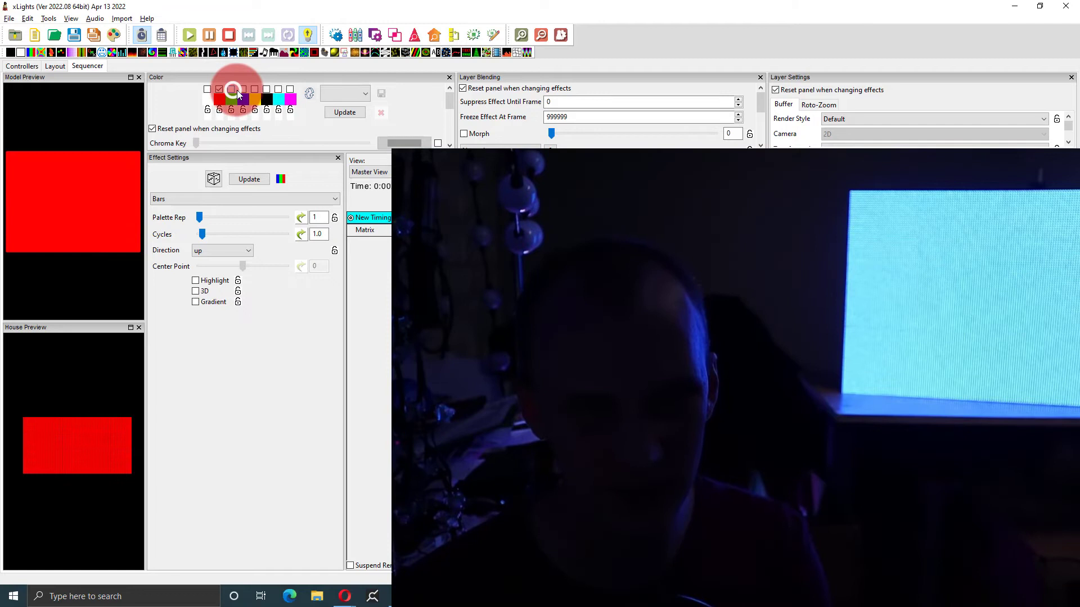
click(218, 89)
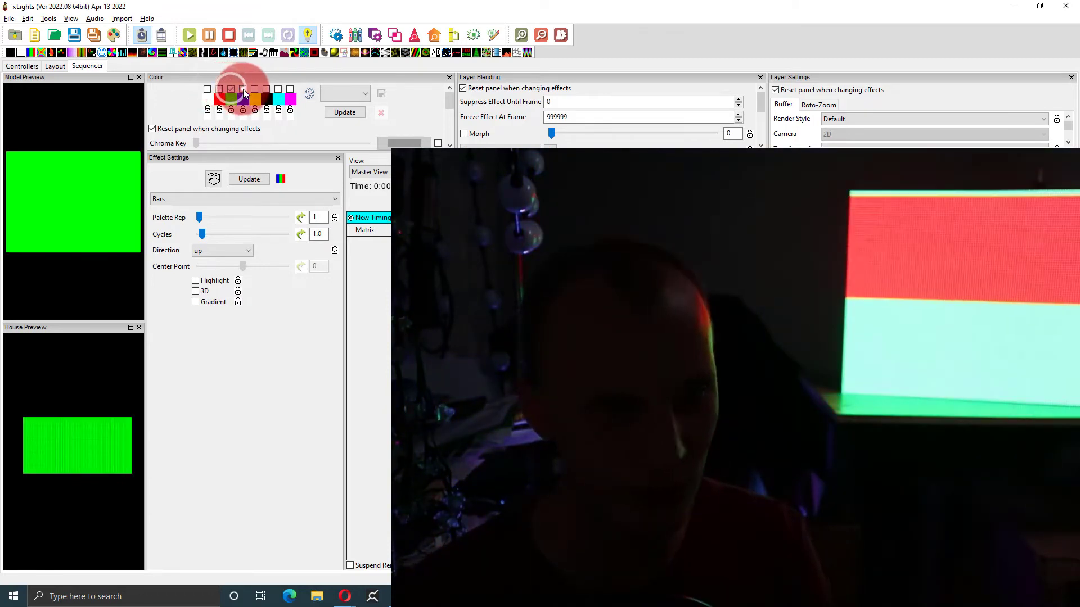
click(243, 91)
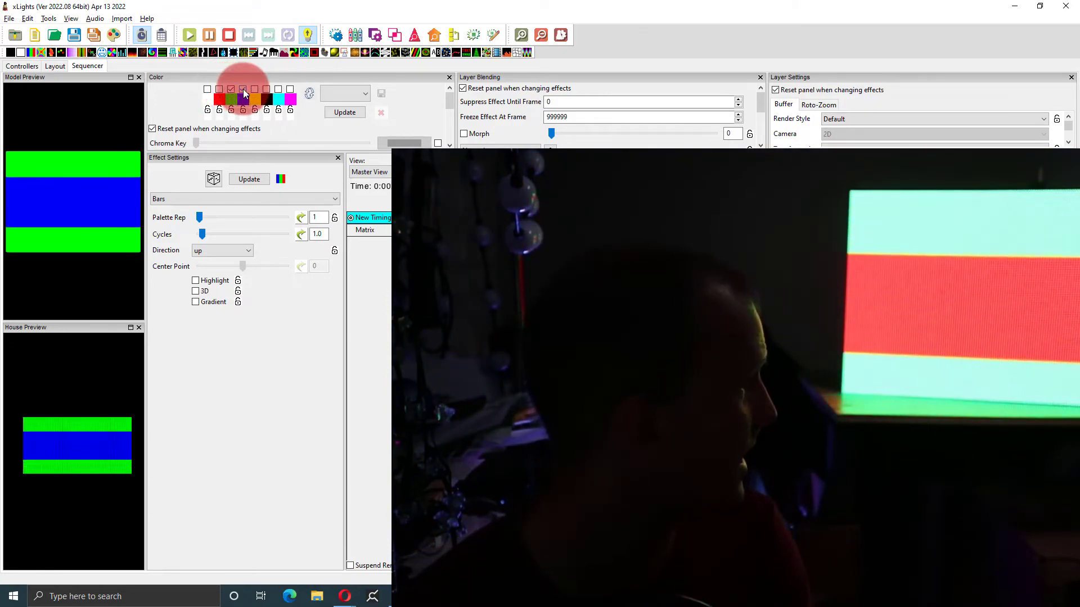
click(231, 89)
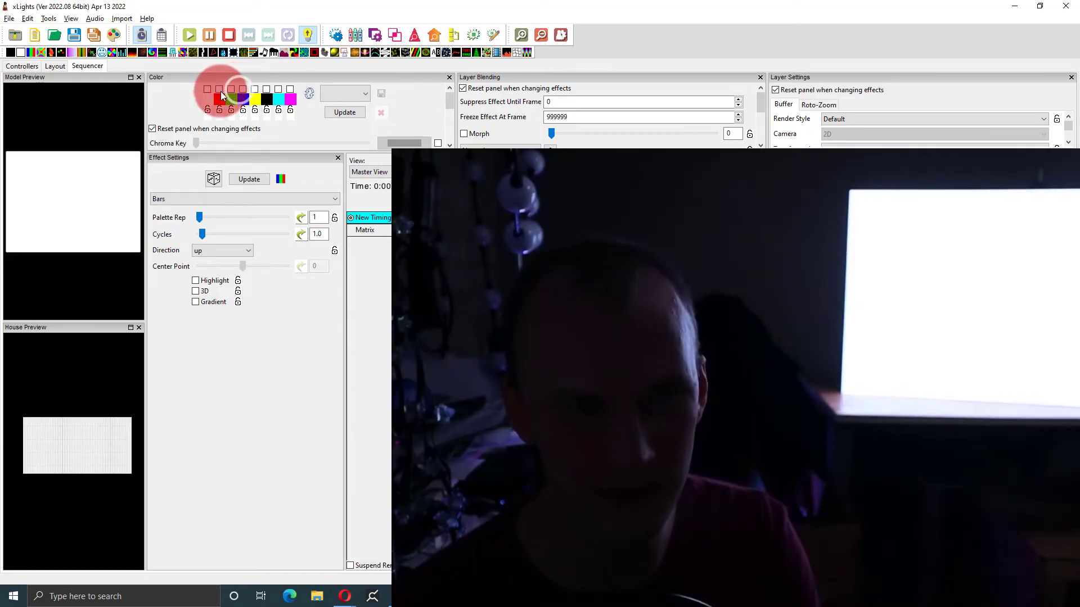
Step: Cycle the Bars palette through red only, green only, blue only, then none (white)
click(220, 91)
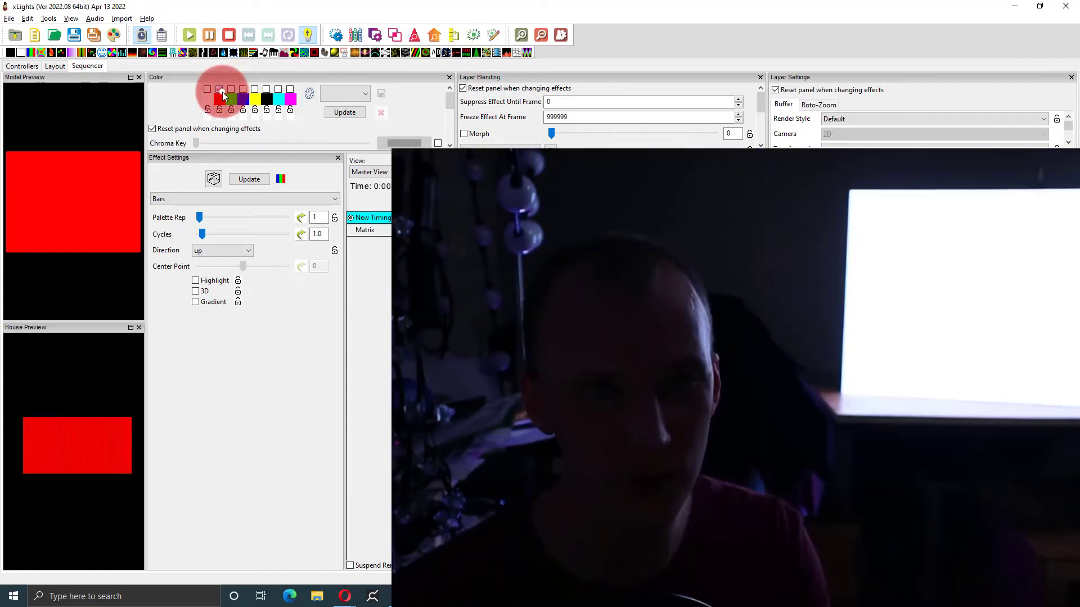
click(219, 90)
click(231, 90)
click(231, 90)
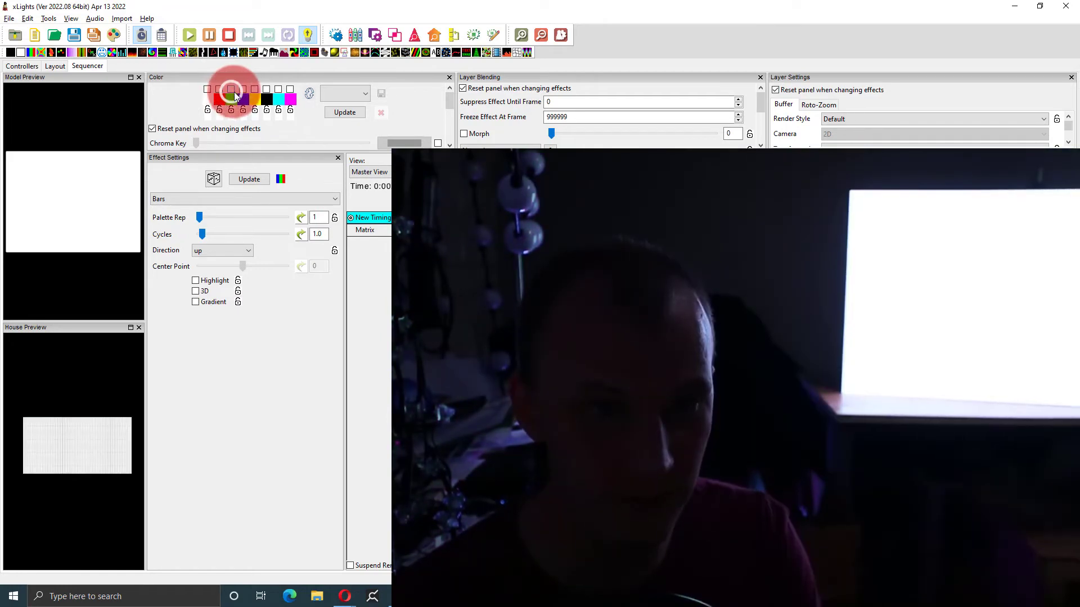
click(243, 90)
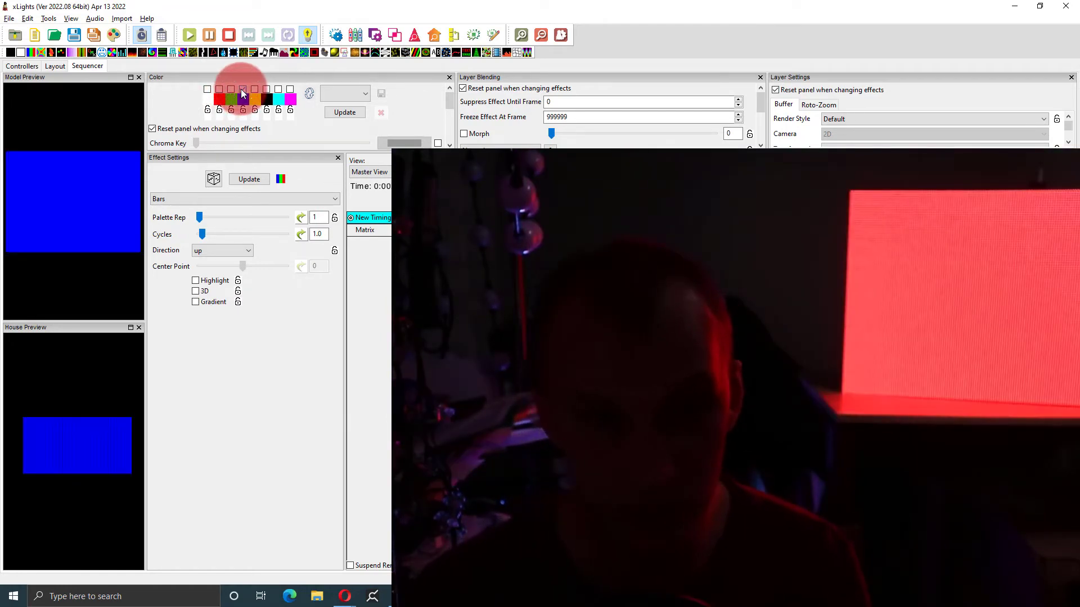
click(243, 90)
scroll(242, 94, down, 1)
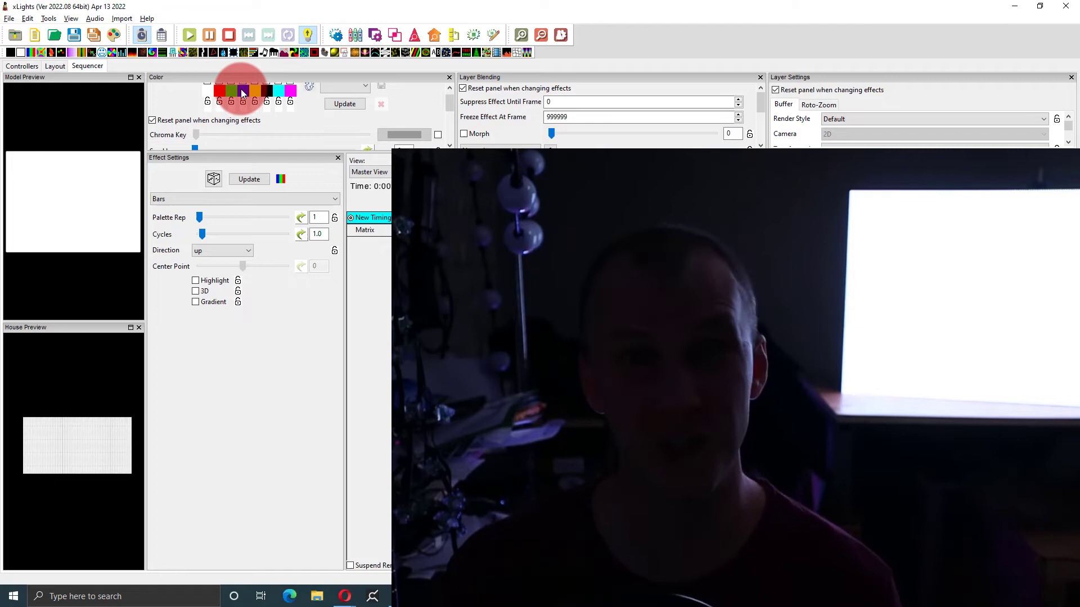
scroll(243, 94, up, 1)
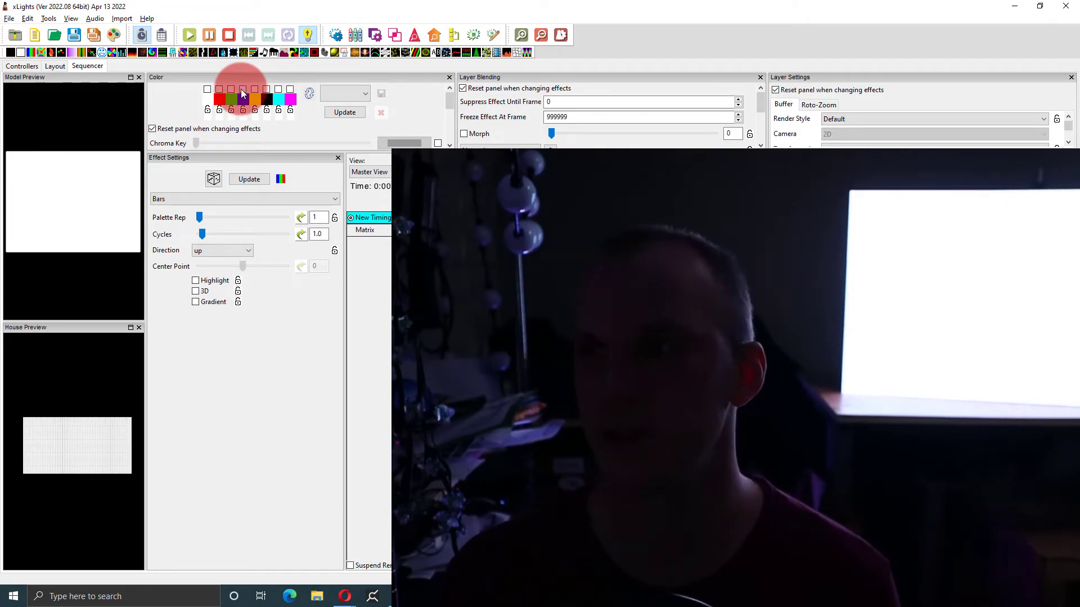
key(alt+Tab)
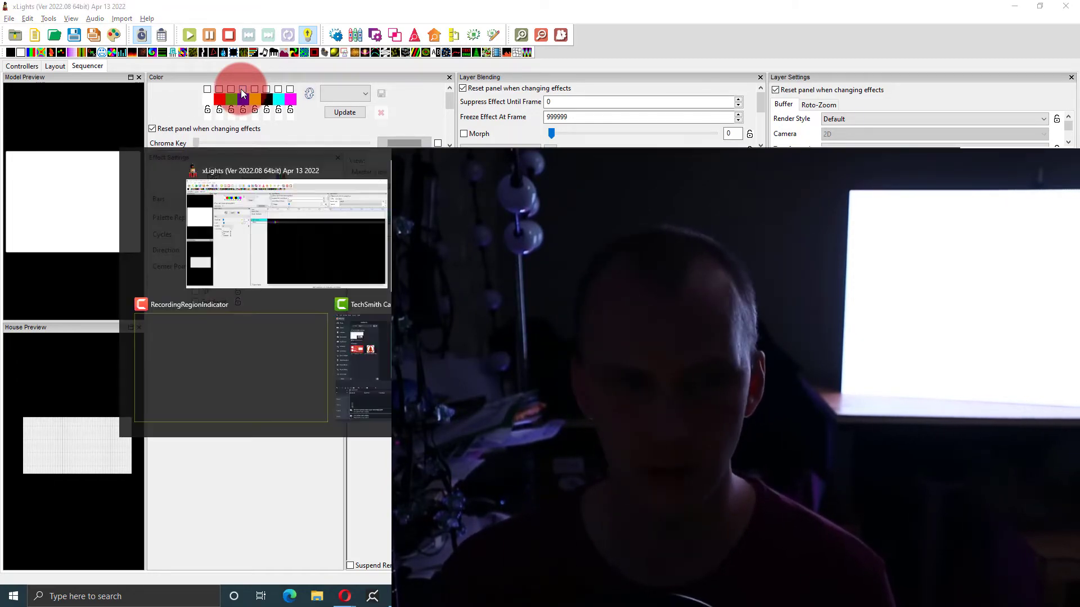
Step: Set both first-row panels to C-BGR colour order and save
click(117, 347)
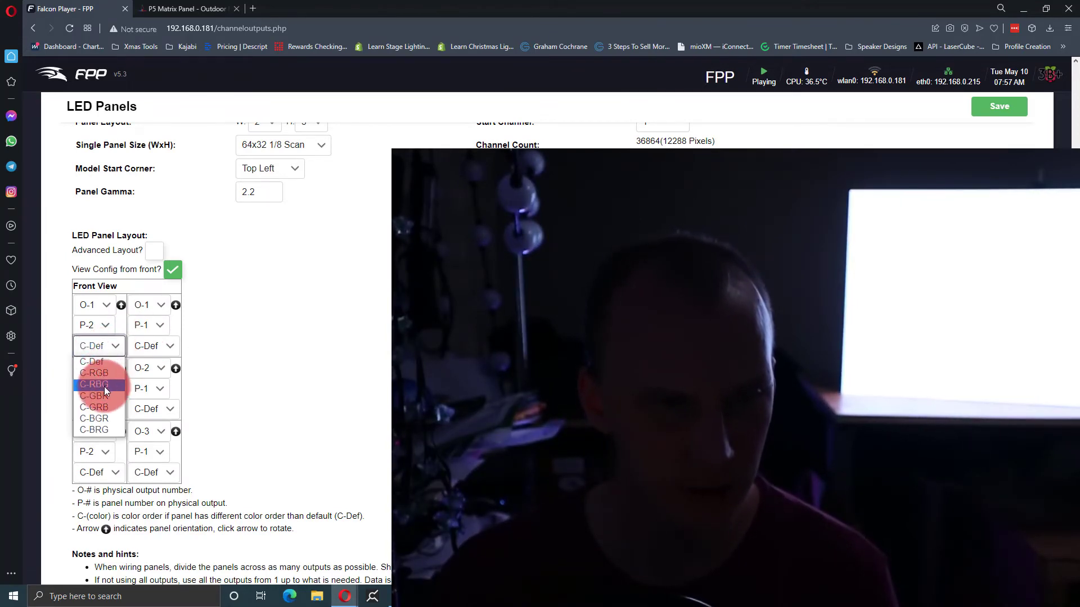
click(106, 419)
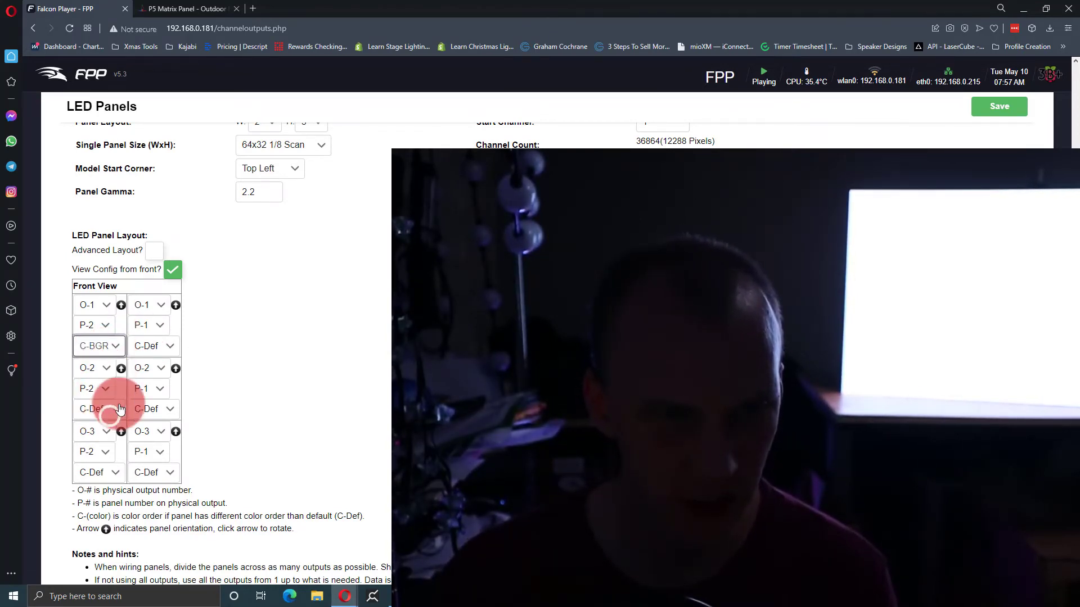
click(151, 346)
click(157, 417)
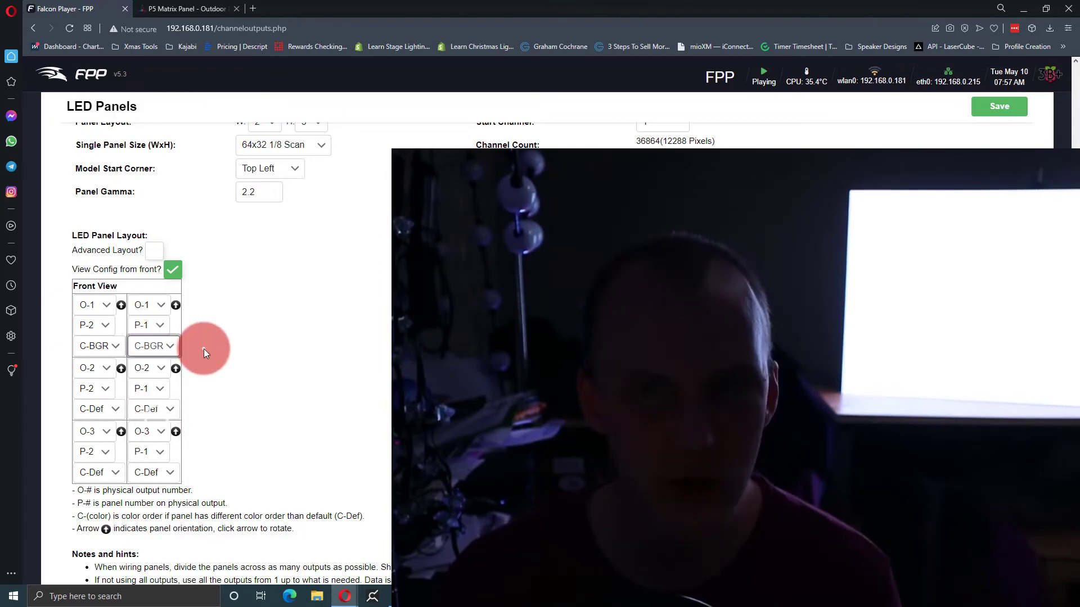
scroll(203, 349, up, 3)
click(397, 163)
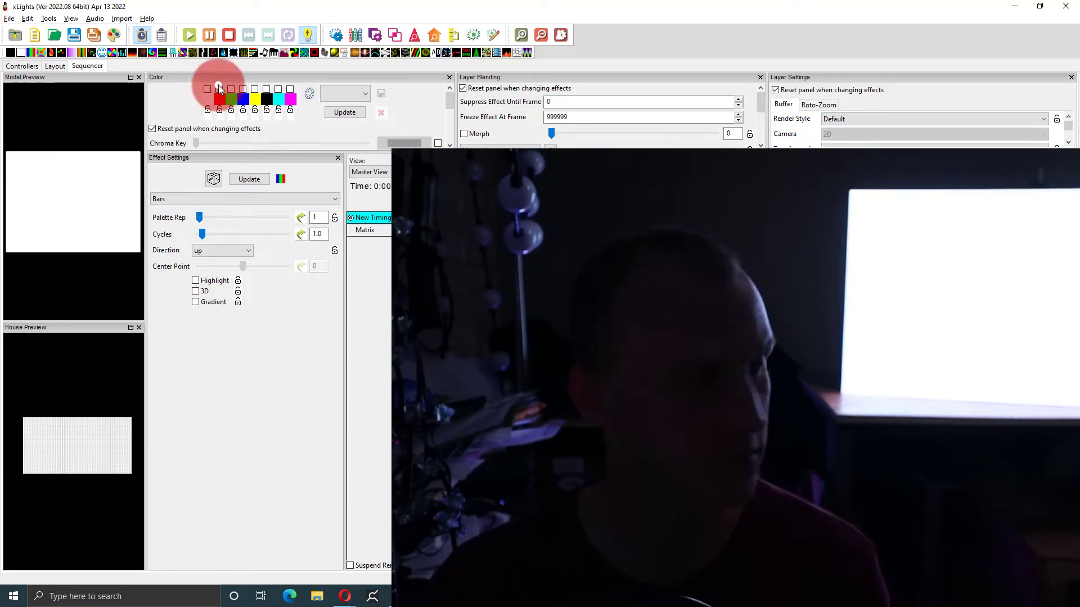
Step: Test a red-only palette on the panel and reload the FPP LED Panels settings
click(219, 89)
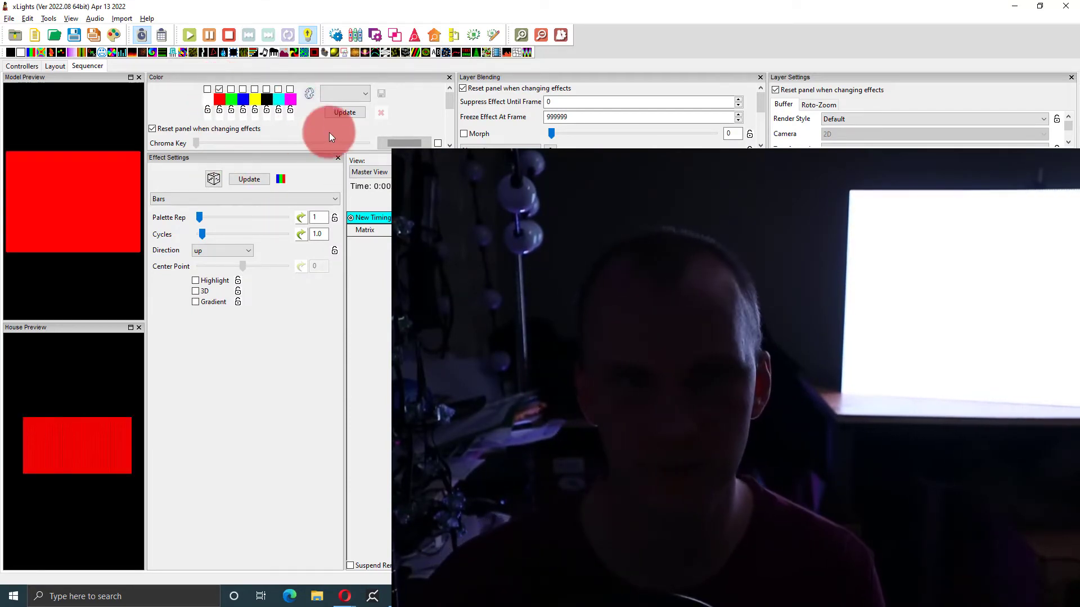
key(alt+Tab)
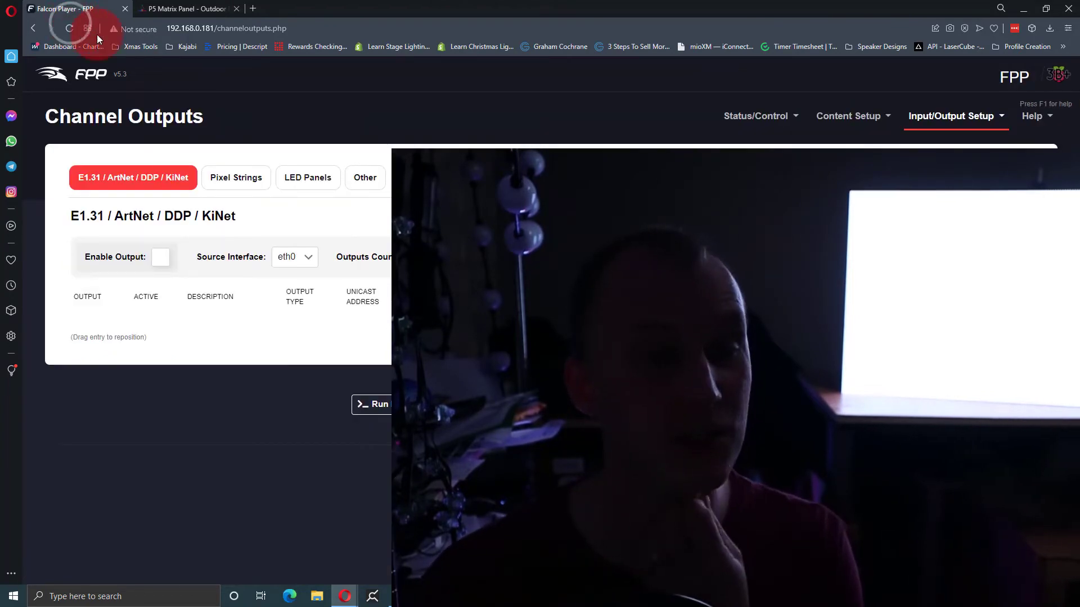
click(281, 189)
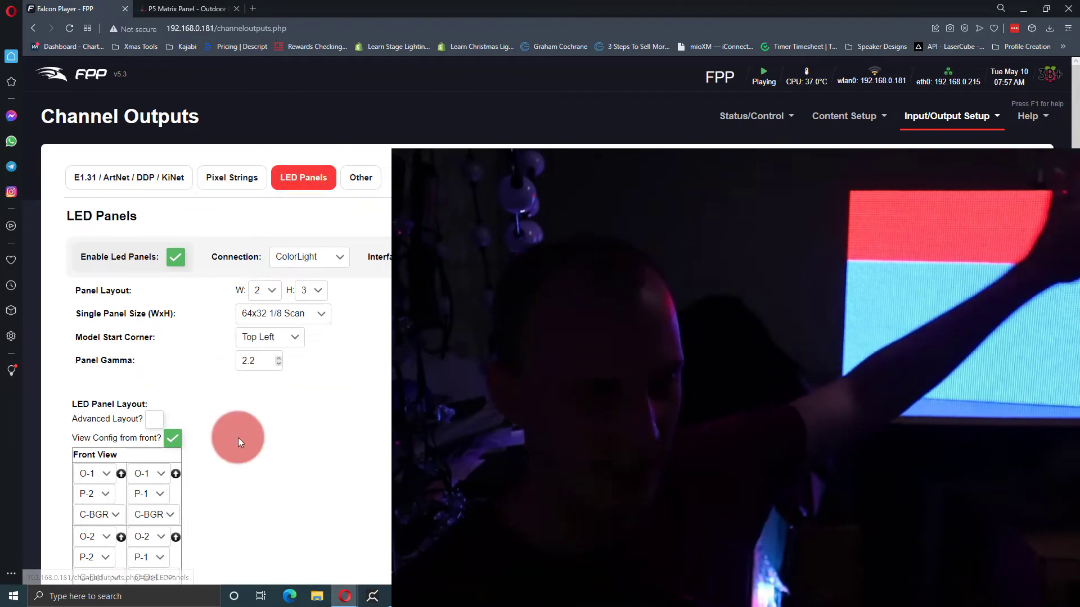
scroll(238, 437, down, 3)
click(314, 386)
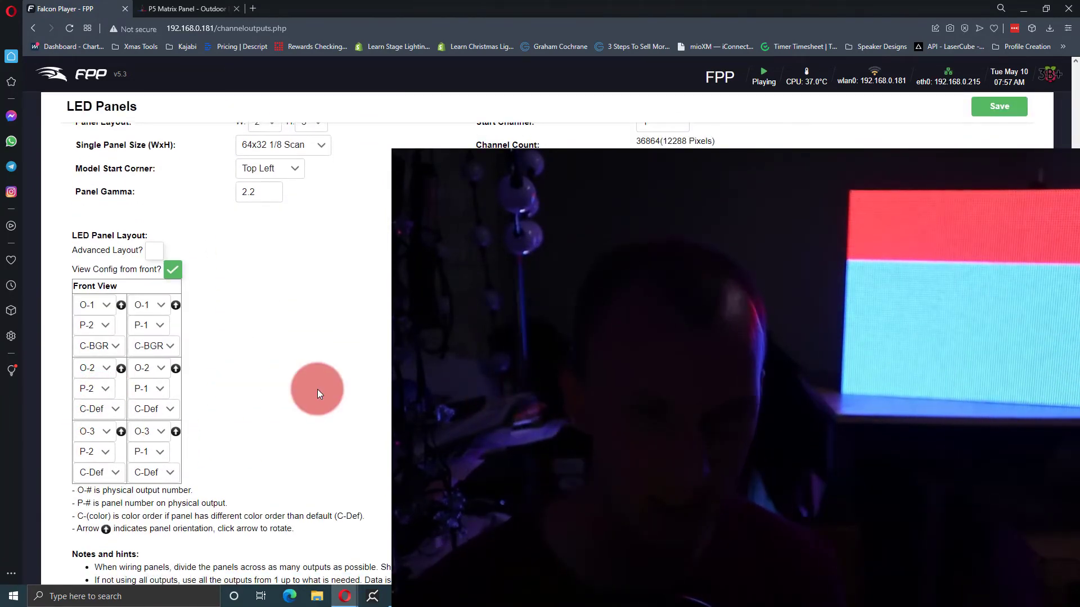
click(262, 190)
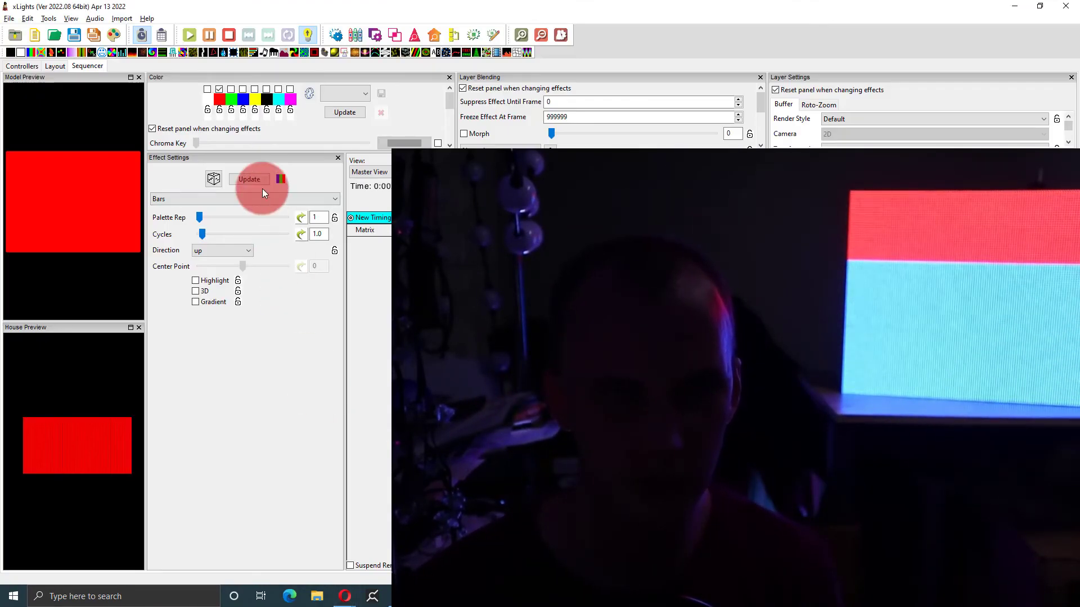
Step: Test green-only, then blue-only palettes, ending with no colour (white)
click(231, 89)
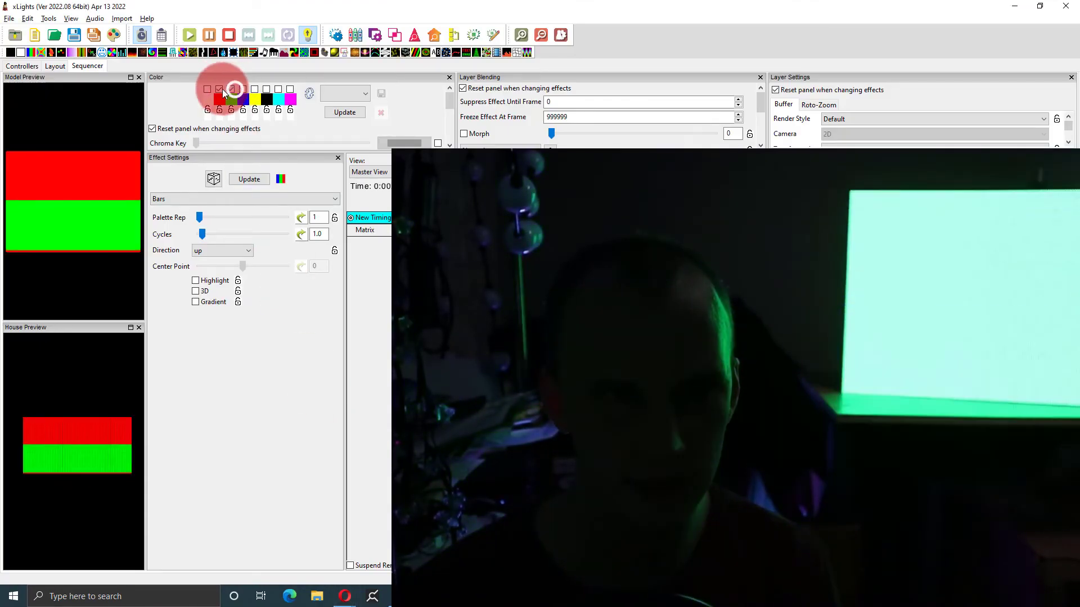
click(220, 88)
click(231, 90)
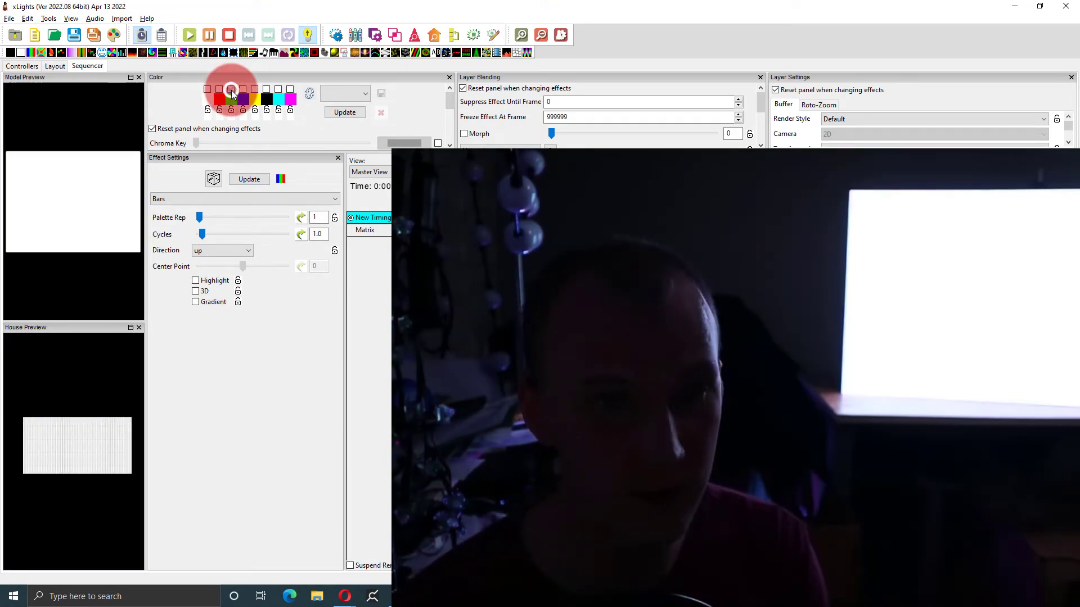
click(243, 90)
click(243, 90)
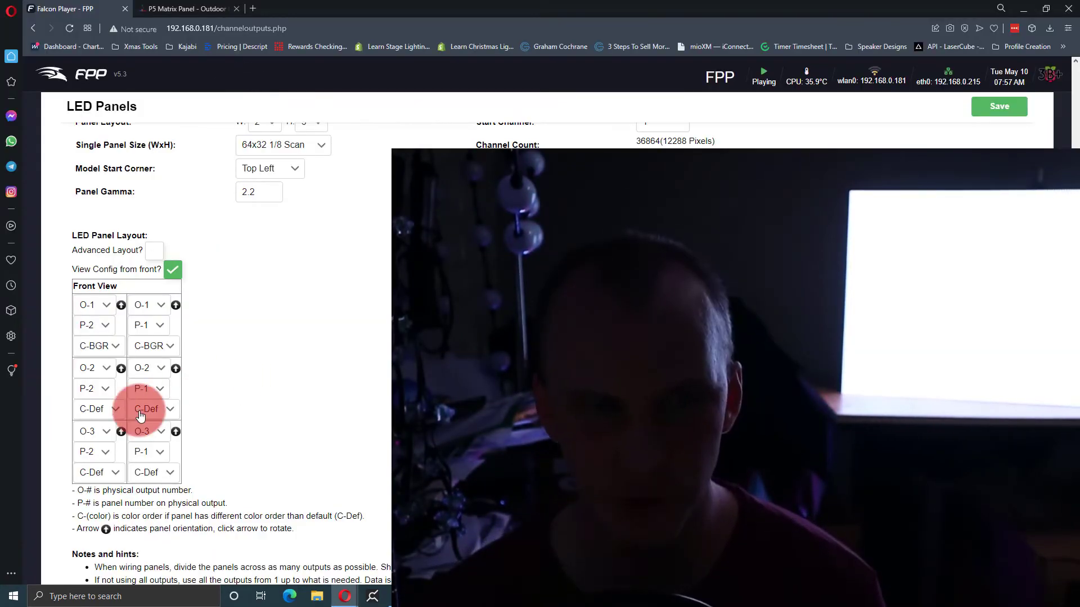
Step: Set the second- and third-row left and right panels to C-BGR colour order
click(104, 405)
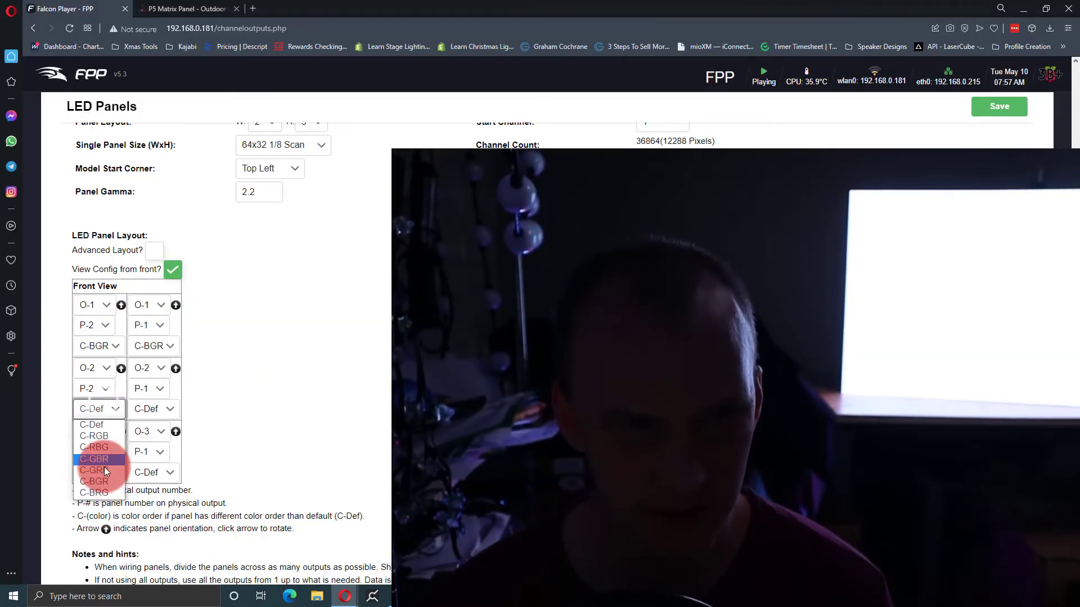
click(105, 483)
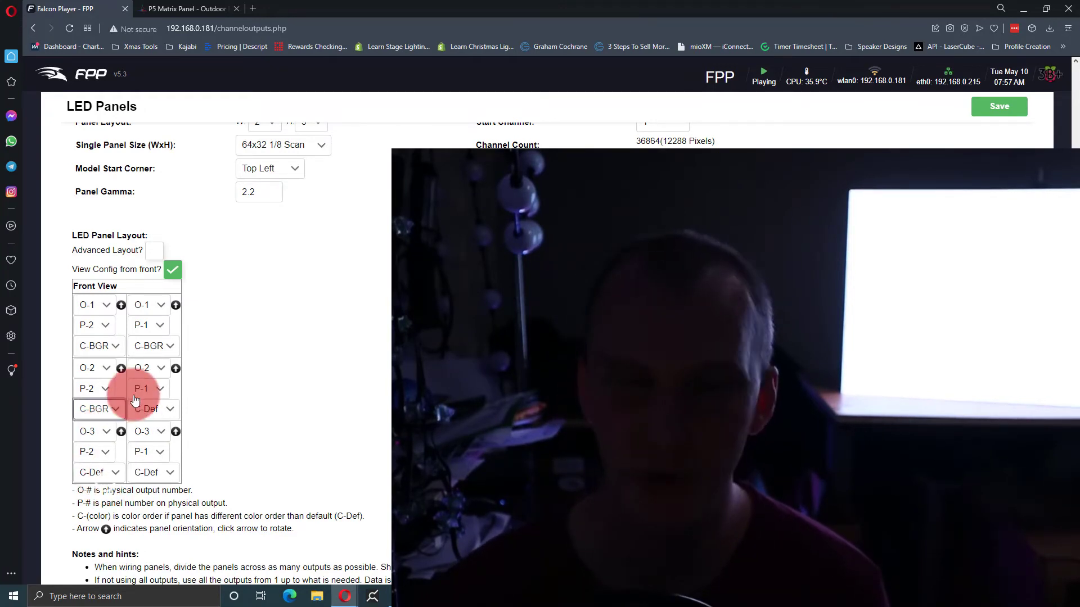
click(147, 411)
click(156, 482)
click(99, 473)
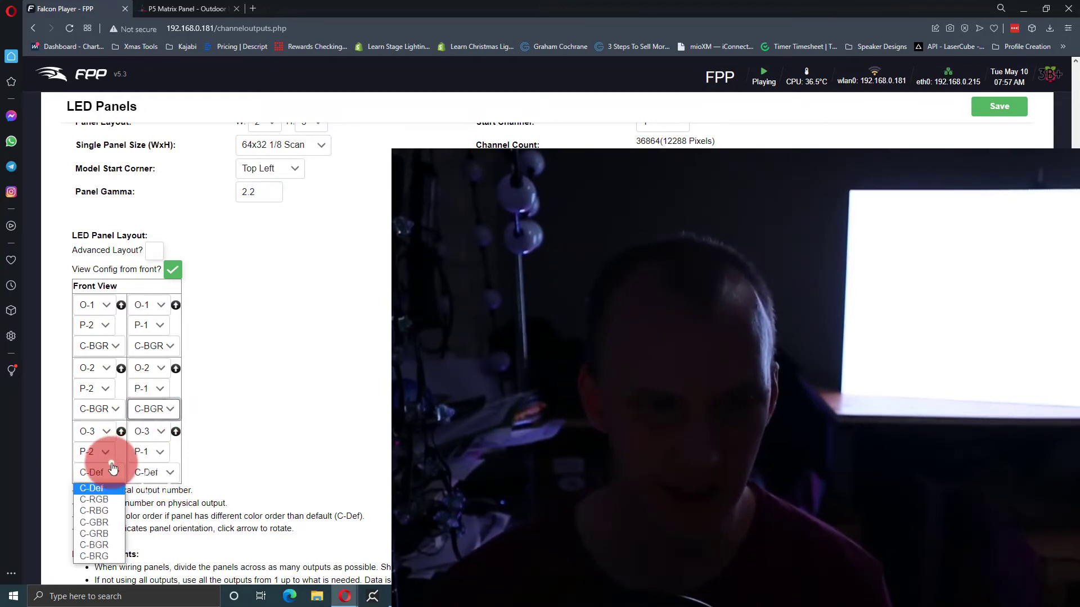
click(126, 506)
click(140, 484)
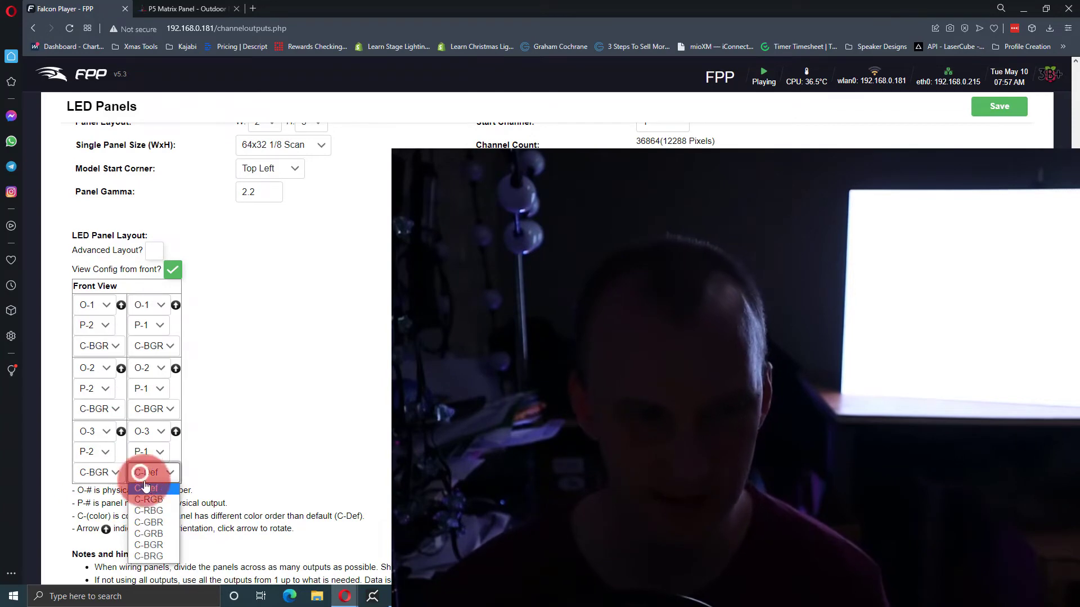
click(148, 544)
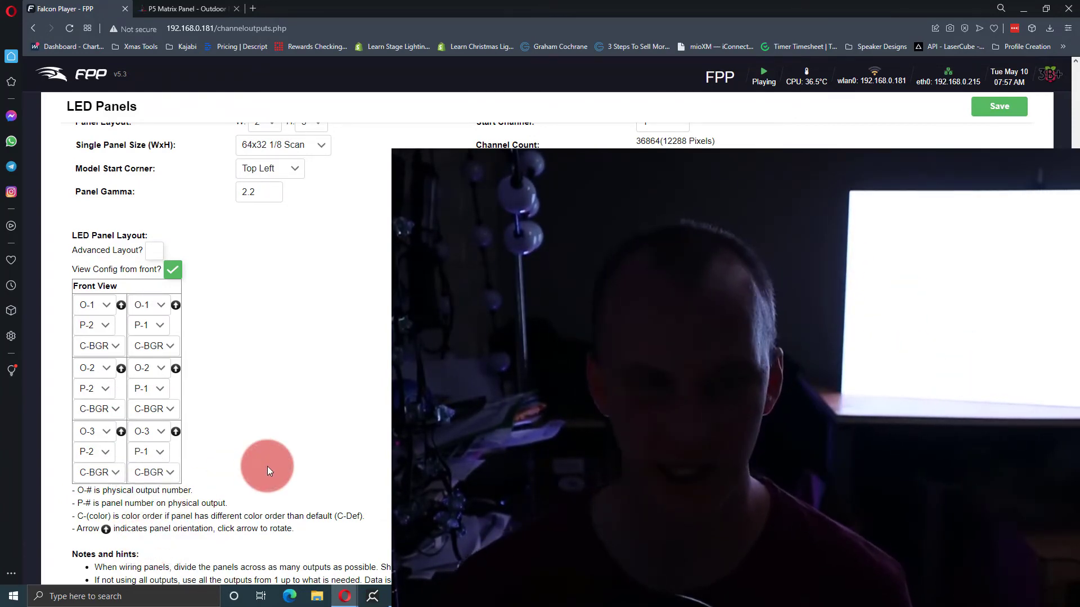
scroll(268, 466, down, 3)
scroll(268, 467, up, 6)
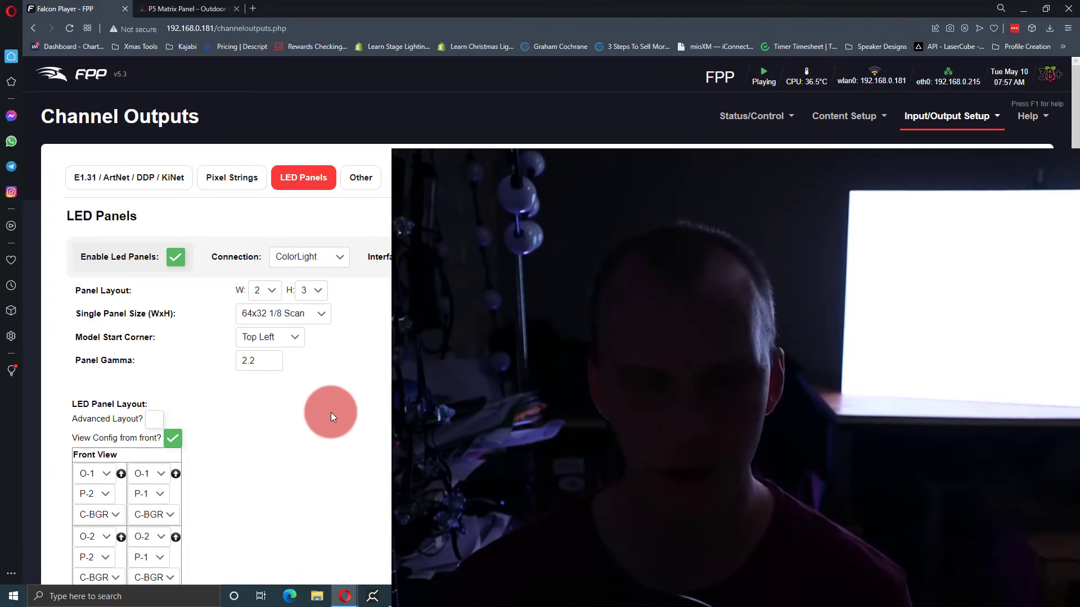
scroll(390, 382, down, 3)
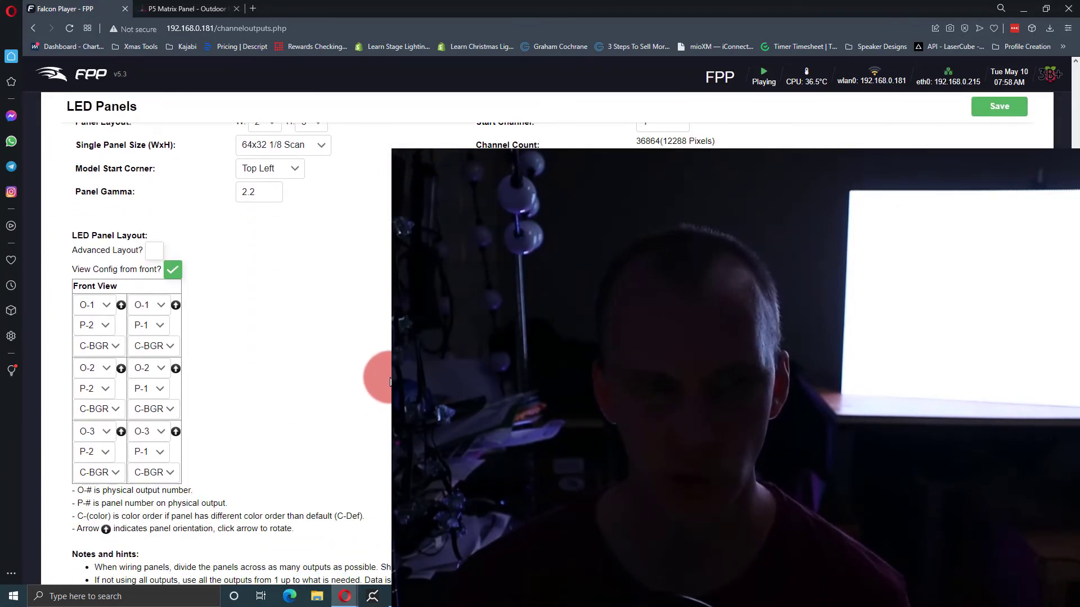
scroll(389, 382, up, 2)
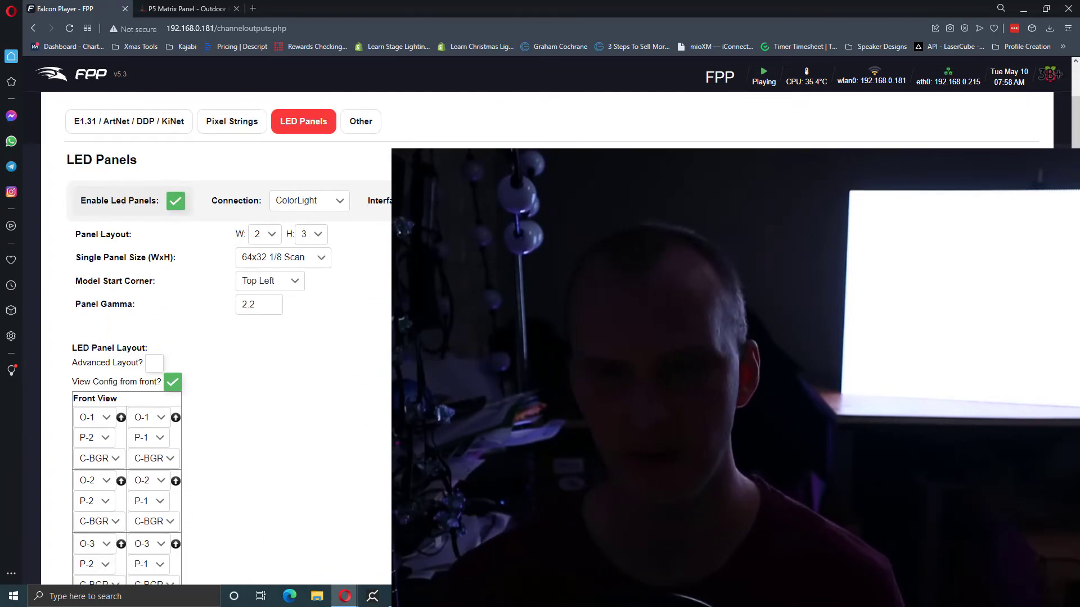
scroll(217, 337, down, 1)
scroll(216, 338, down, 5)
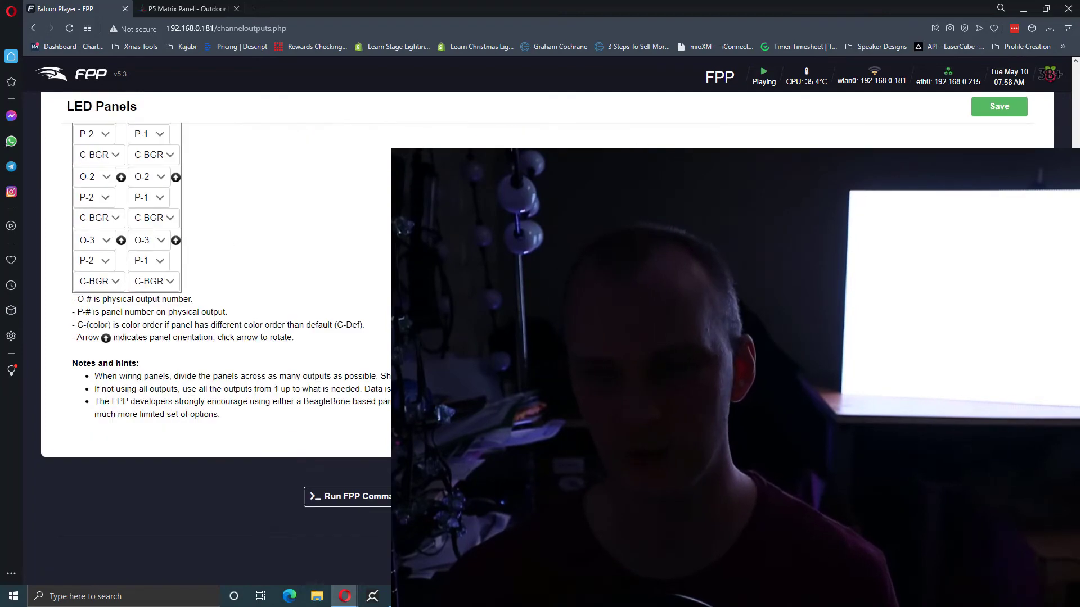
scroll(217, 338, up, 7)
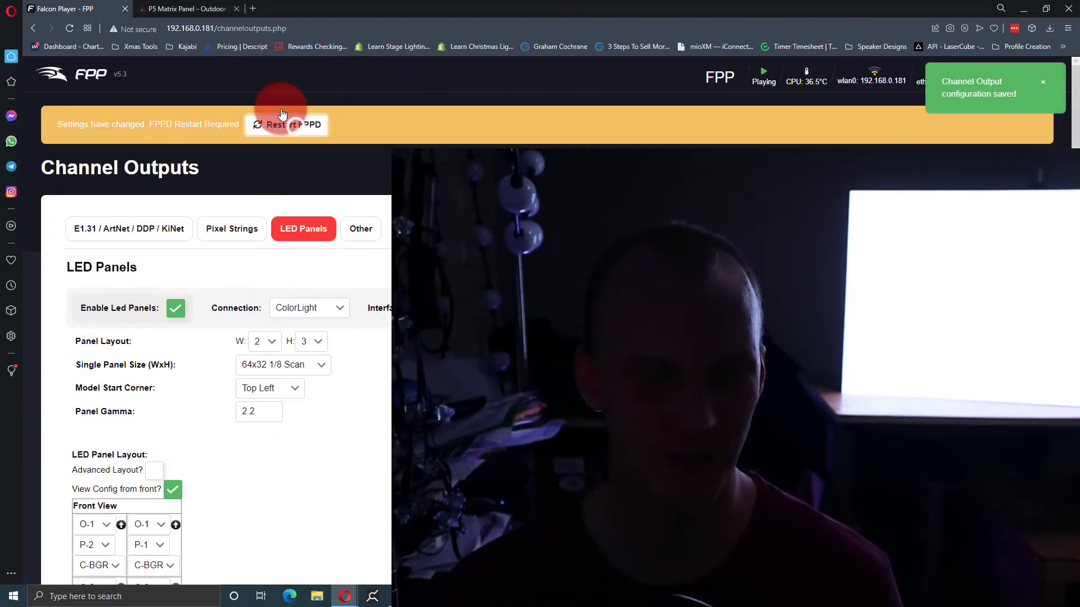
Step: Restart FPPD so the BGR colour order takes effect
click(289, 124)
key(alt+Tab)
click(430, 169)
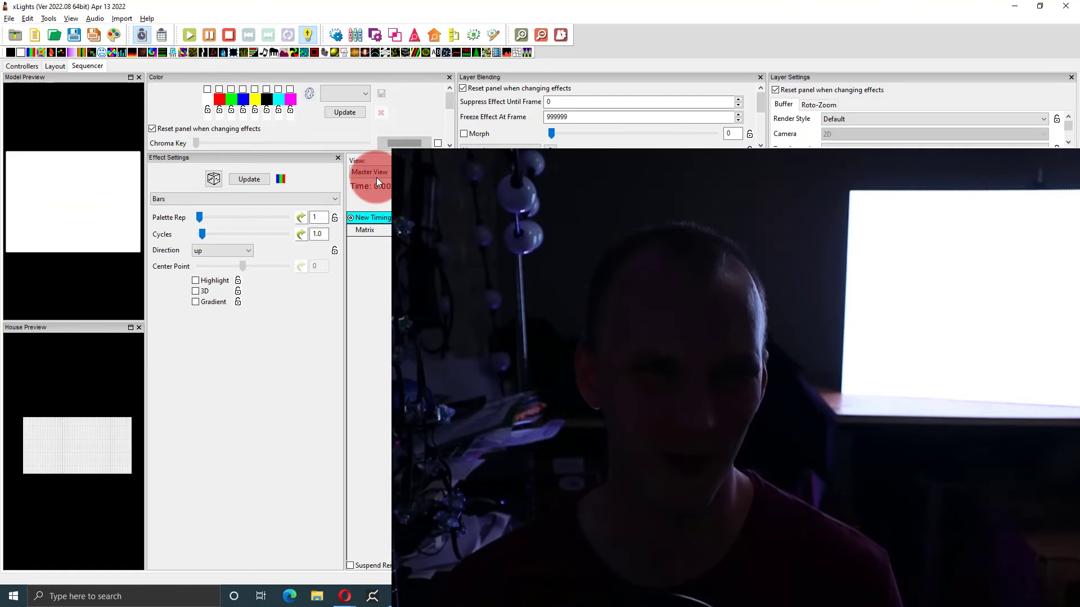
Step: Restore red, green and blue to the Bars palette and check the FPP LED Panels page
click(219, 89)
click(231, 90)
click(242, 90)
click(295, 225)
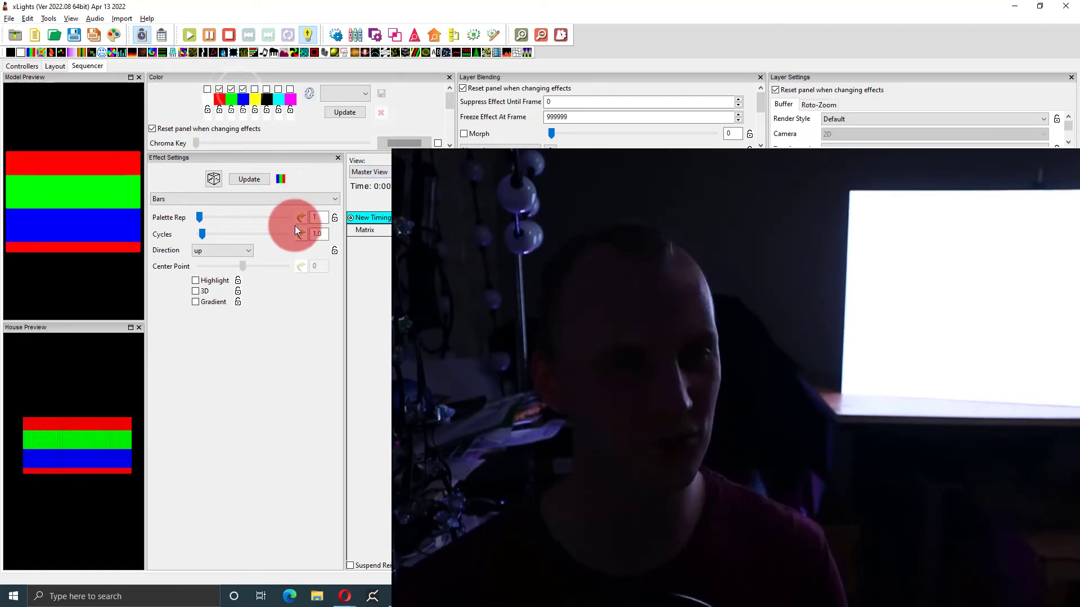
key(alt+Tab)
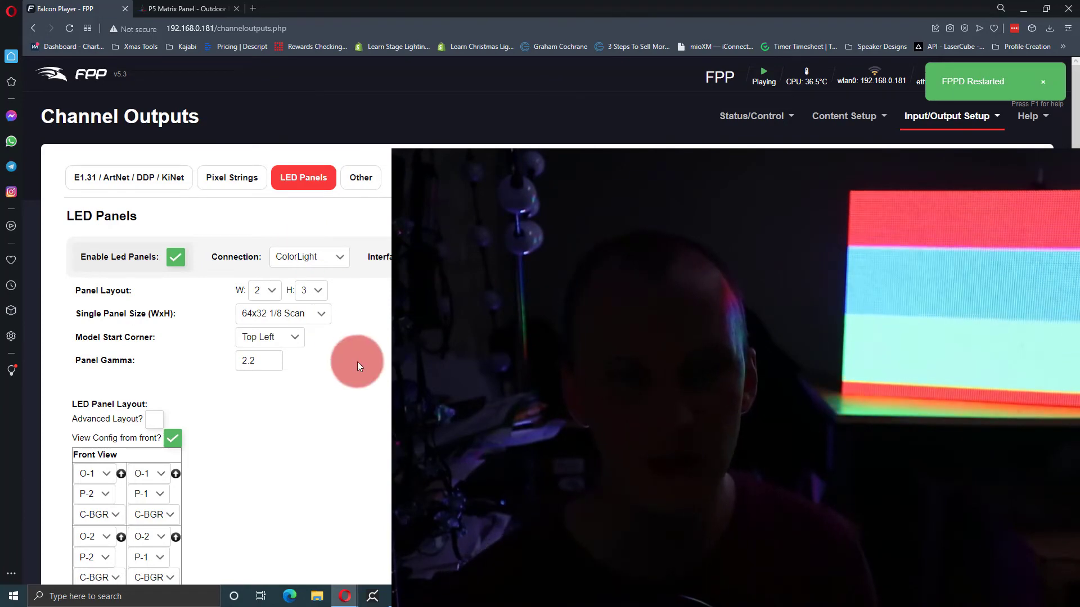
click(201, 336)
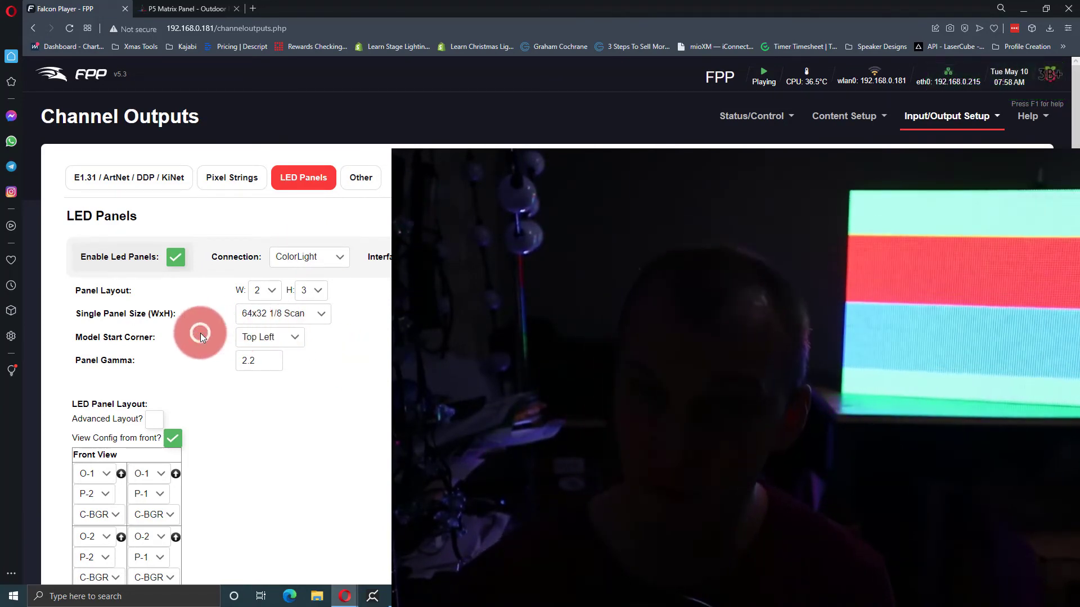
key(alt+Tab)
Step: Check the Matrix model's starting location, then set FPP's Model Start Corner to Bottom Left
click(55, 65)
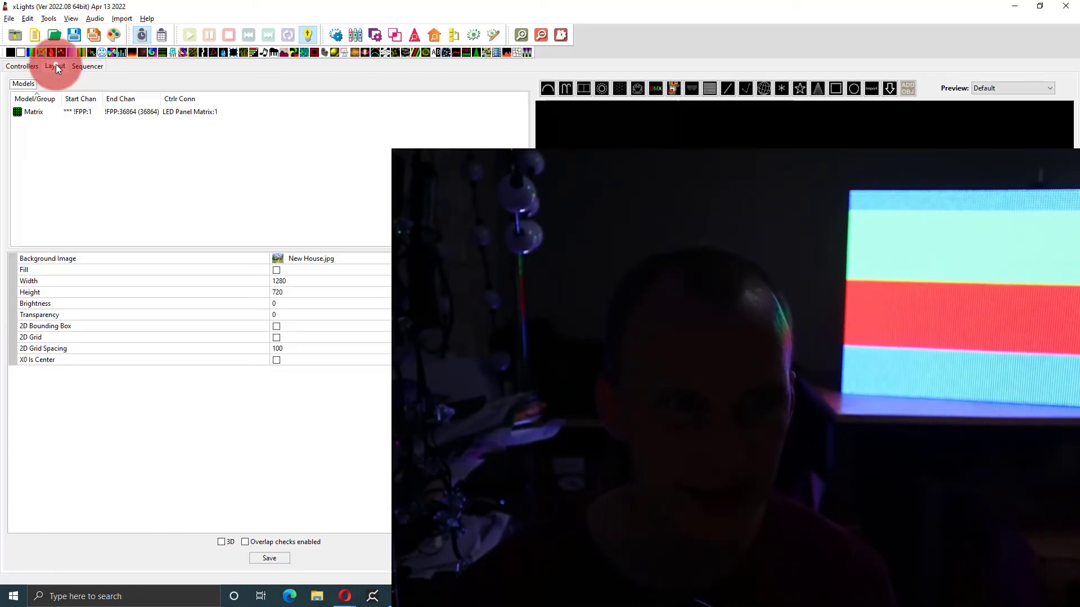
click(97, 112)
click(164, 363)
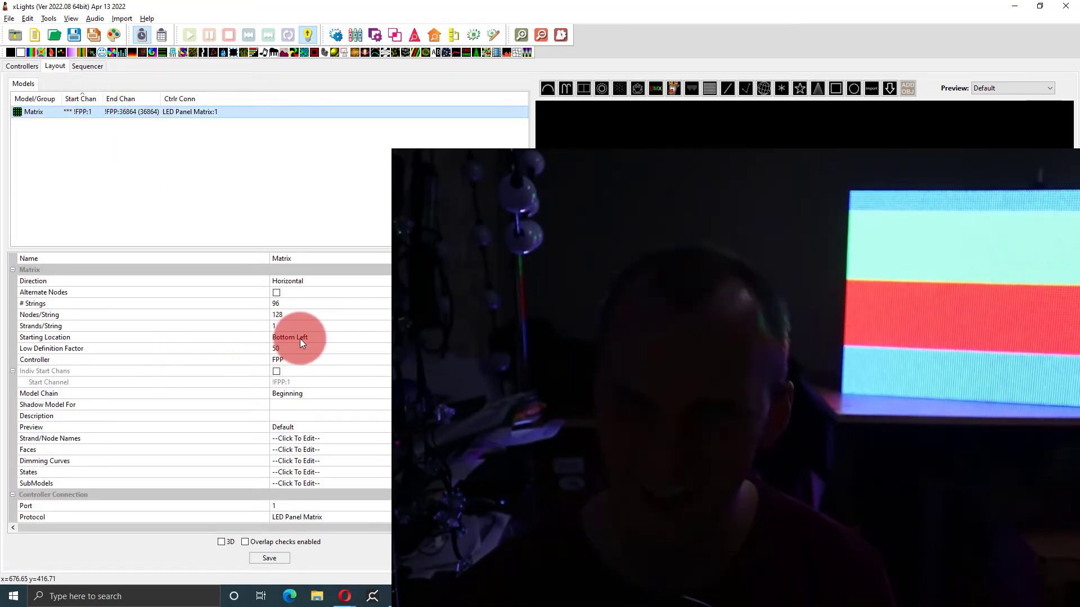
key(alt+Tab)
click(281, 338)
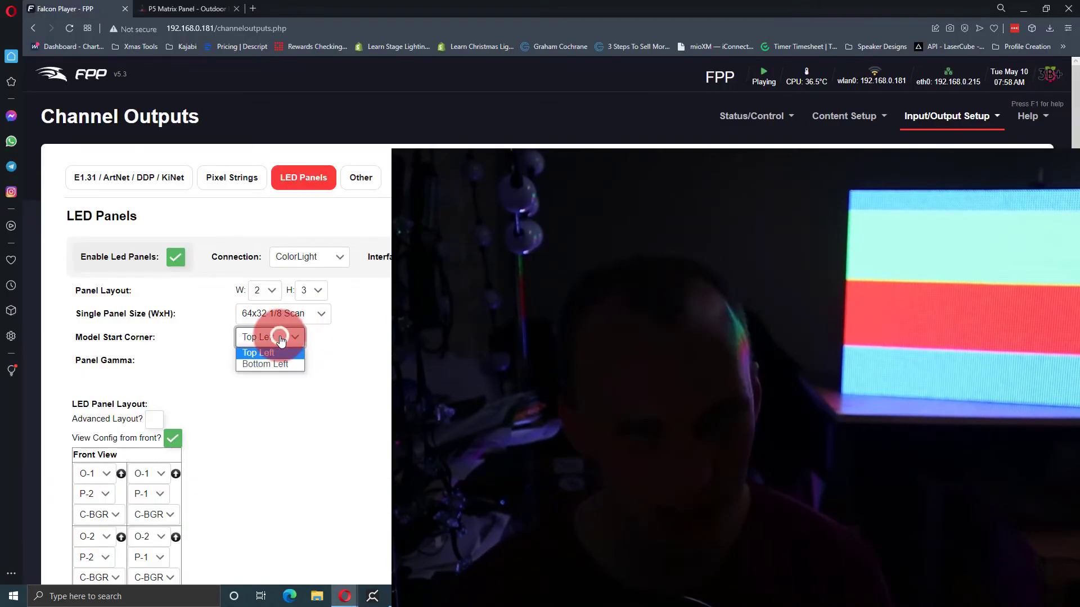
click(287, 365)
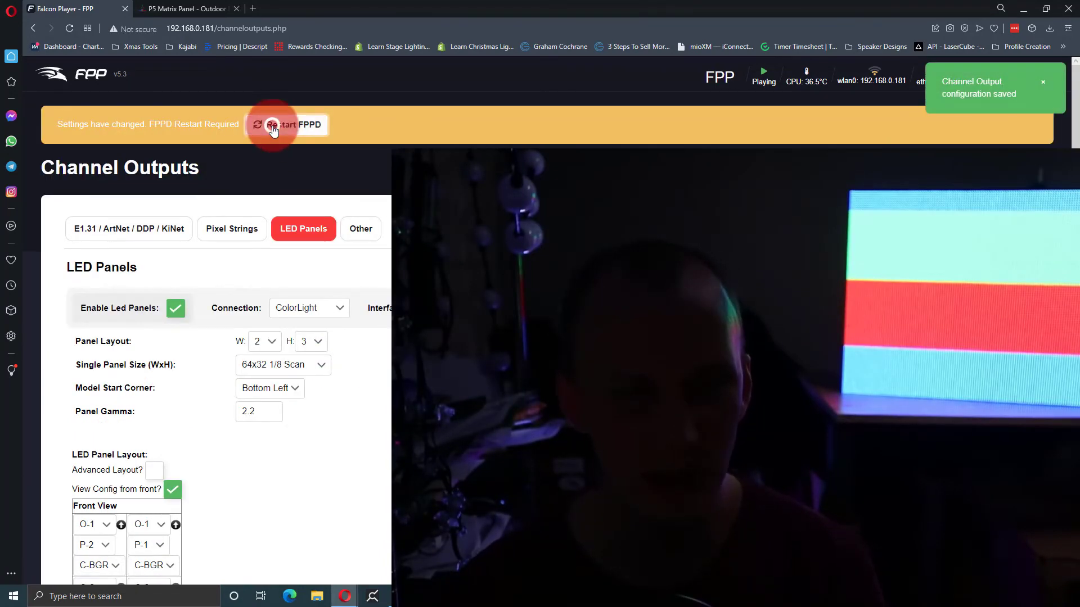
Step: Return to the xLights Sequencer to watch the Bars effect on the panel
key(alt+Tab)
click(181, 82)
click(86, 72)
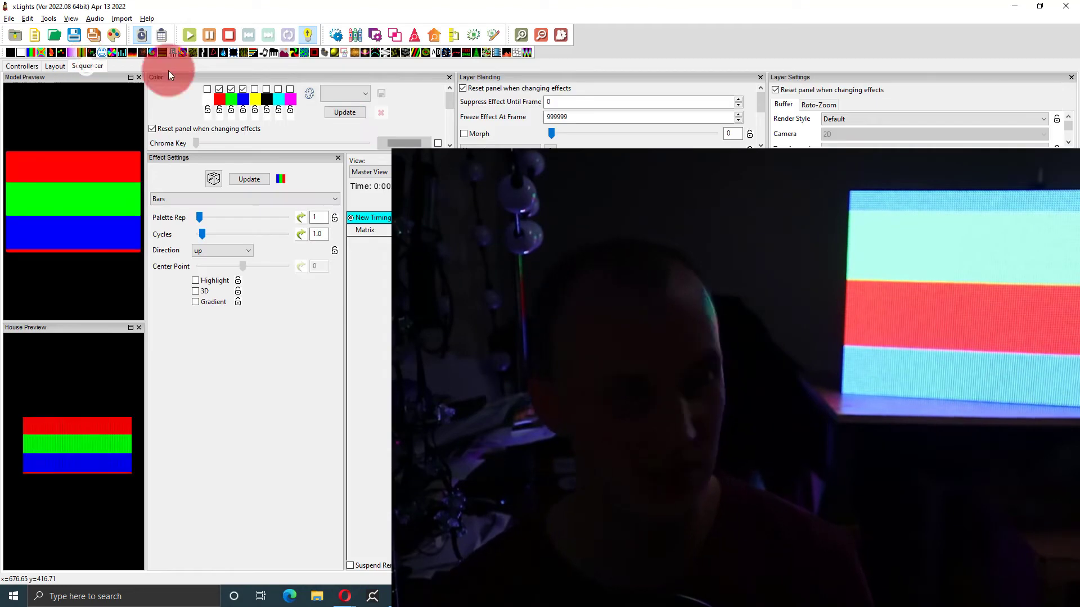
click(346, 129)
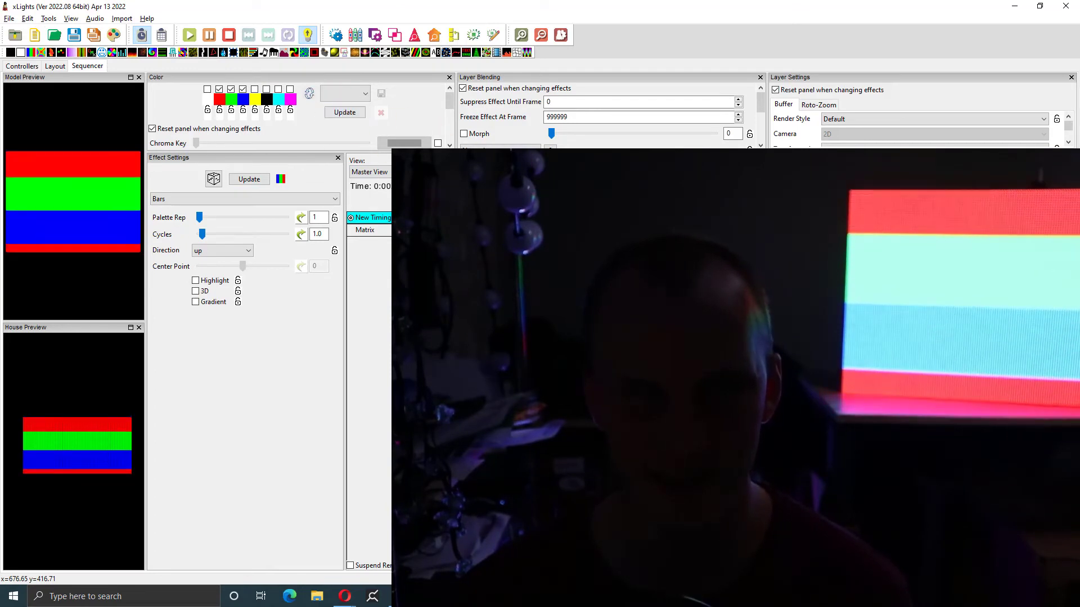
Step: Recheck the Matrix layout, then stop Bars playback so the matrix and LED panel go dark
click(54, 66)
click(73, 66)
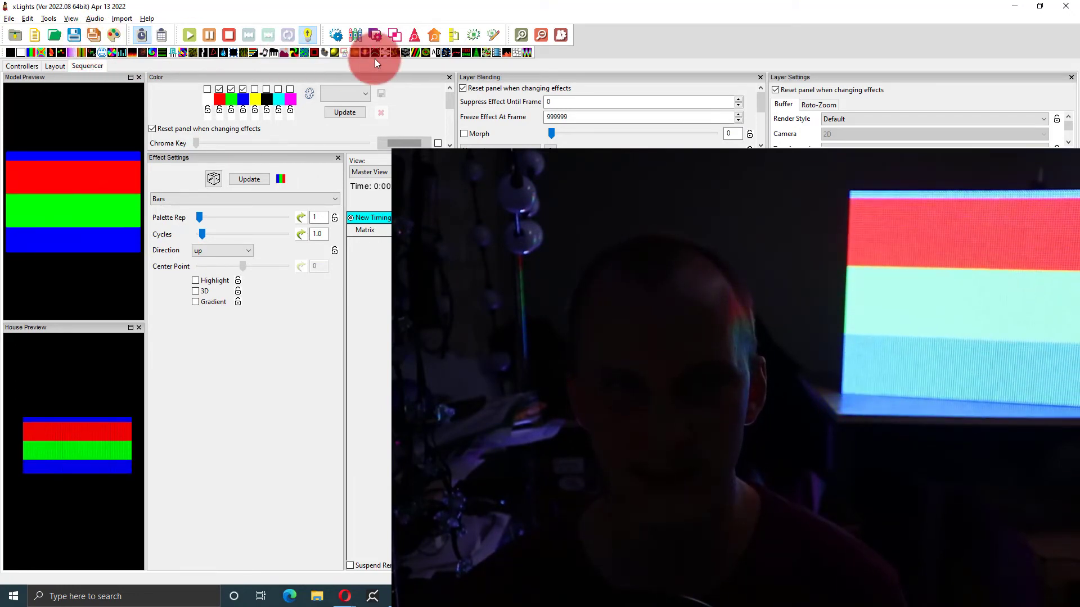
drag(412, 62, 506, 225)
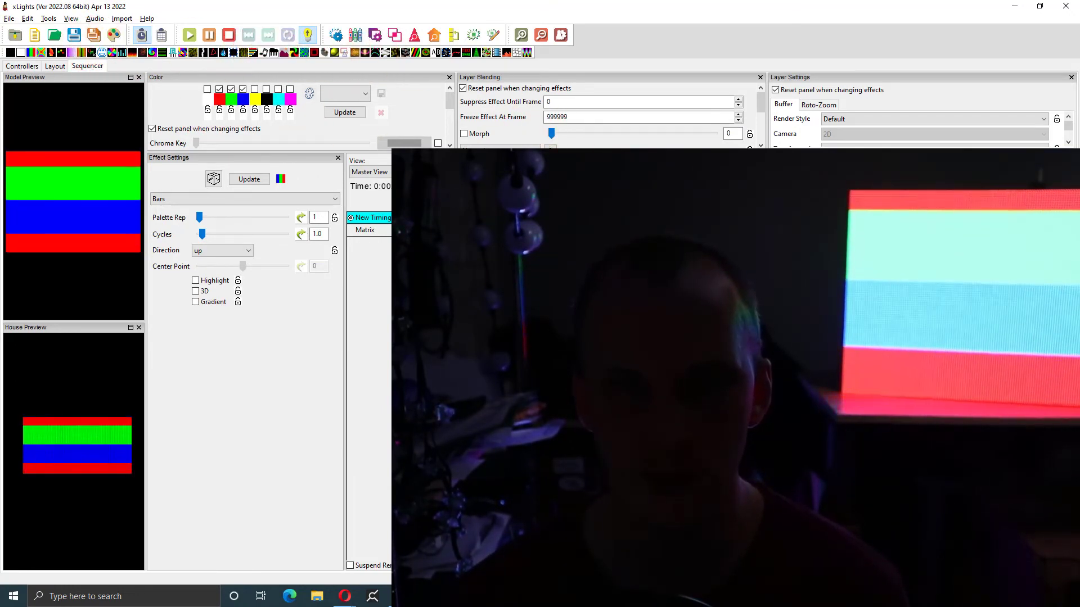
click(355, 80)
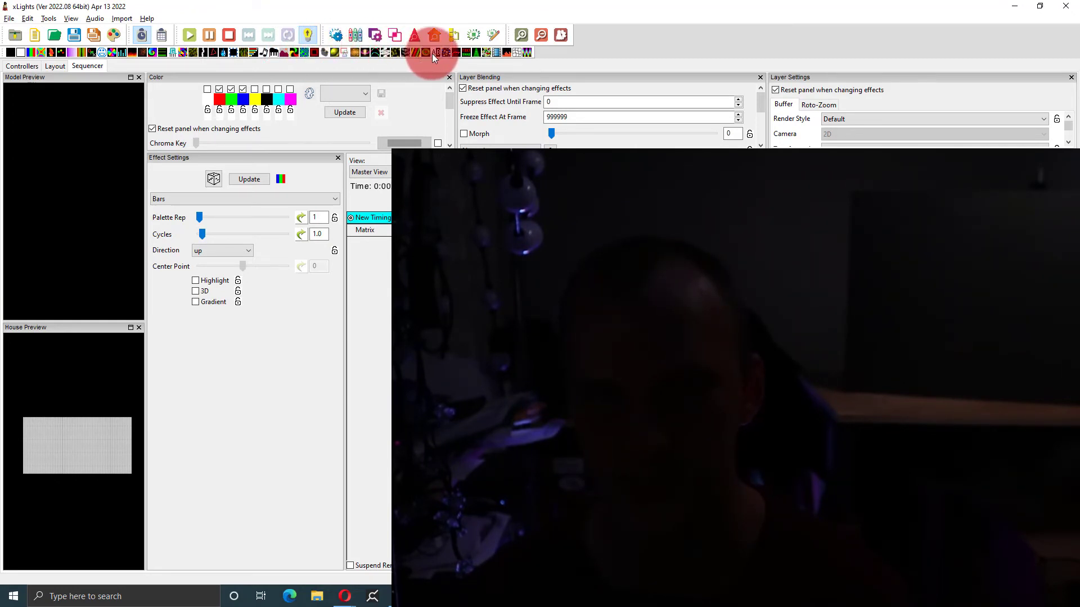
Step: Apply a Text effect to the matrix reading 'Your Pixel Store'
click(464, 51)
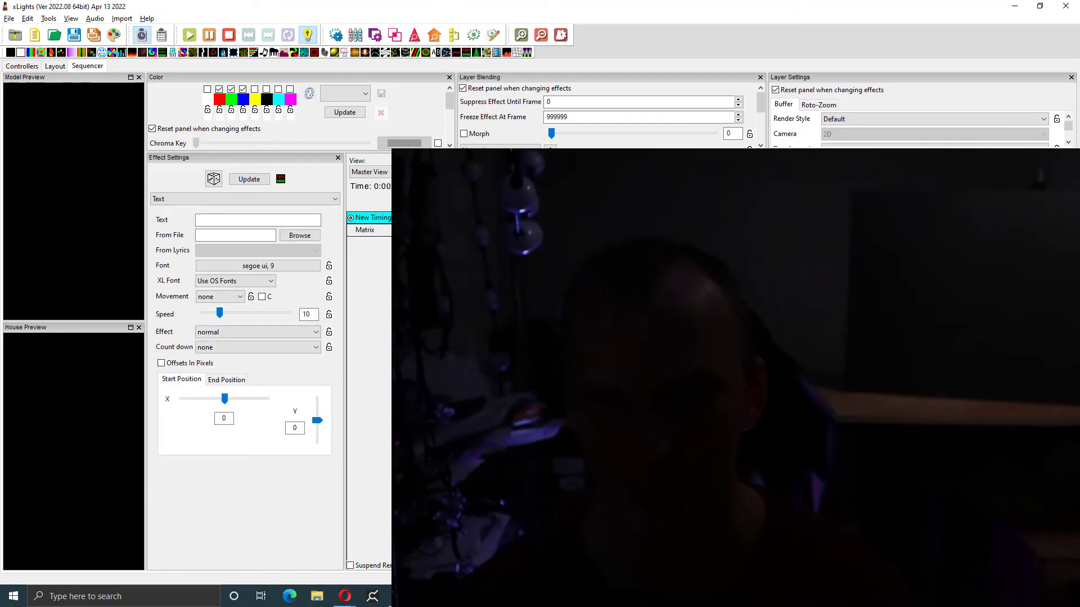
drag(145, 205, 232, 224)
click(345, 225)
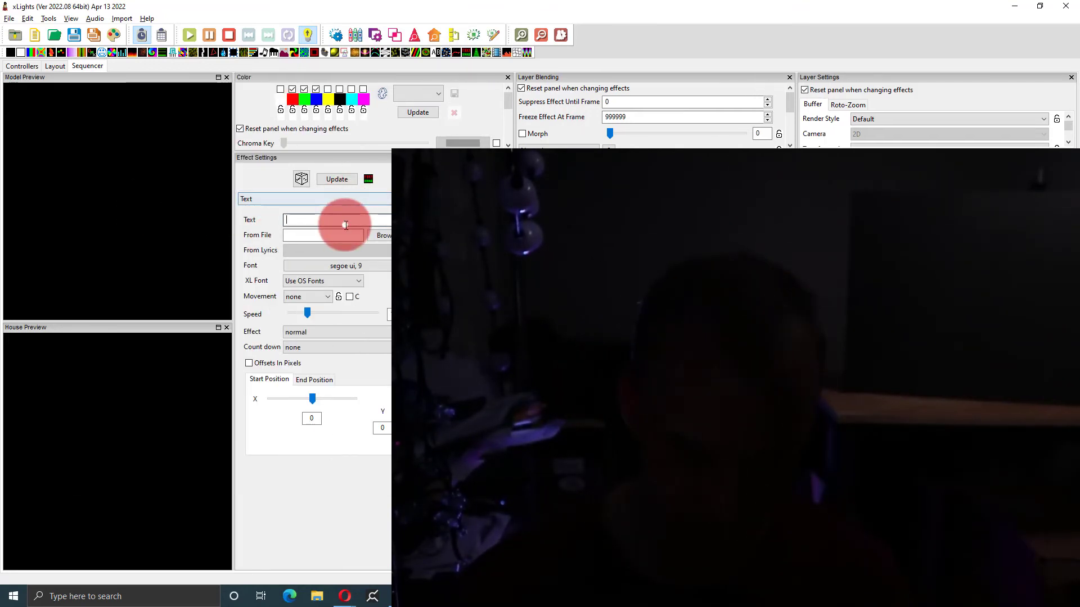
text(H)
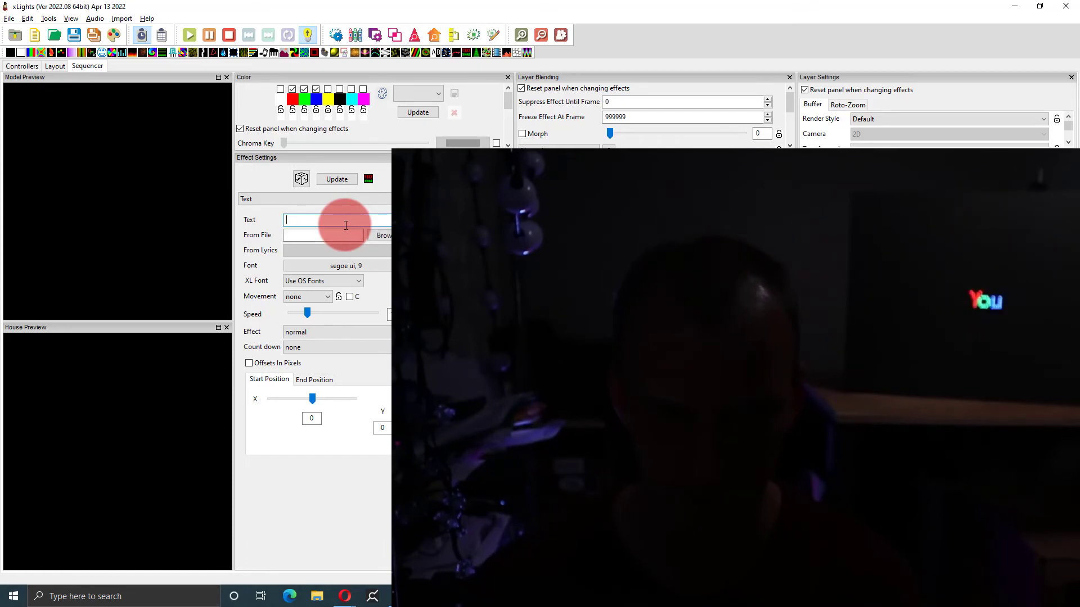
text(Your Pixel Stroe)
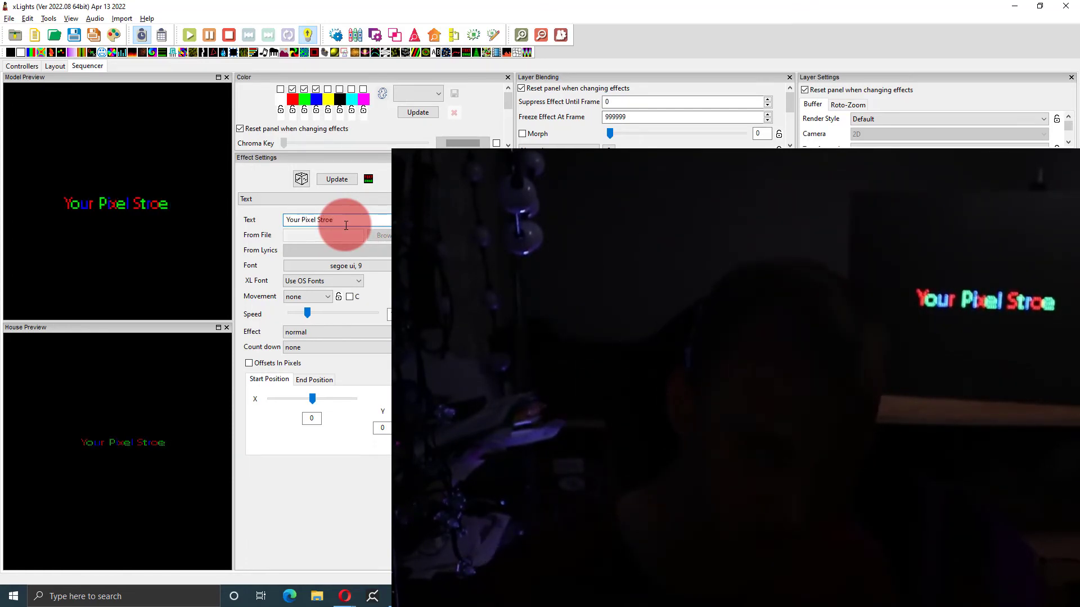
key(BackSpace)
key(BackSpace)
key(BackSpace)
text(ore)
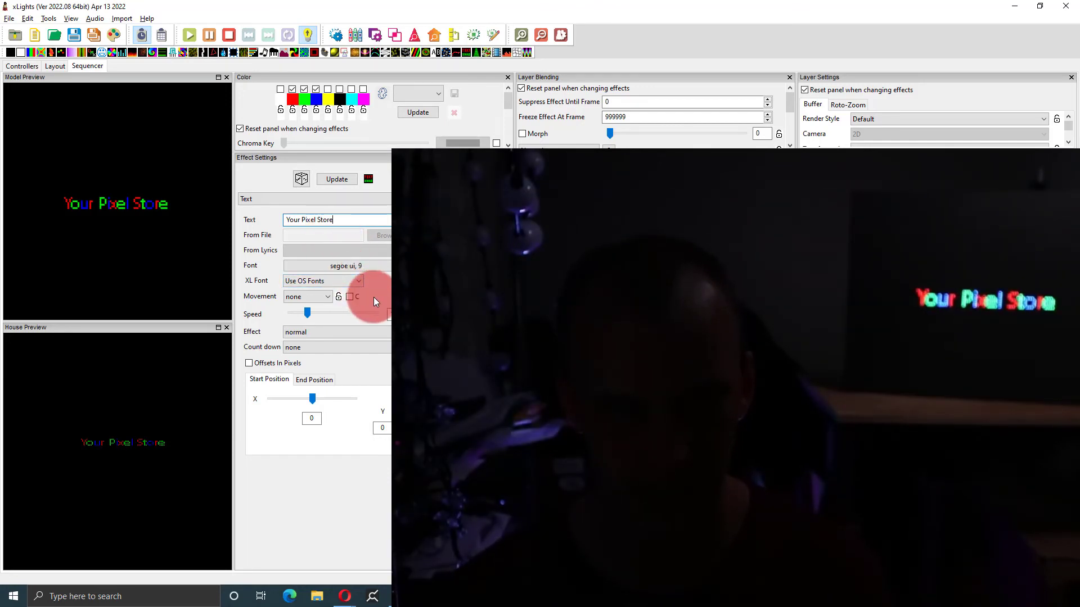
Step: Set the text Movement to left and bring up the Layout view
click(313, 296)
click(310, 317)
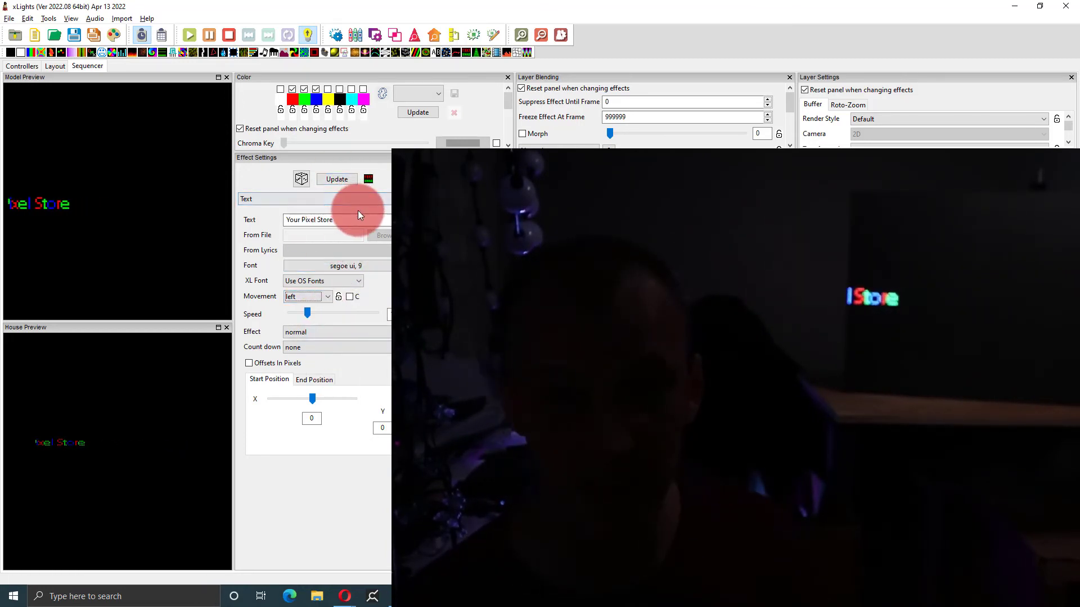
click(61, 65)
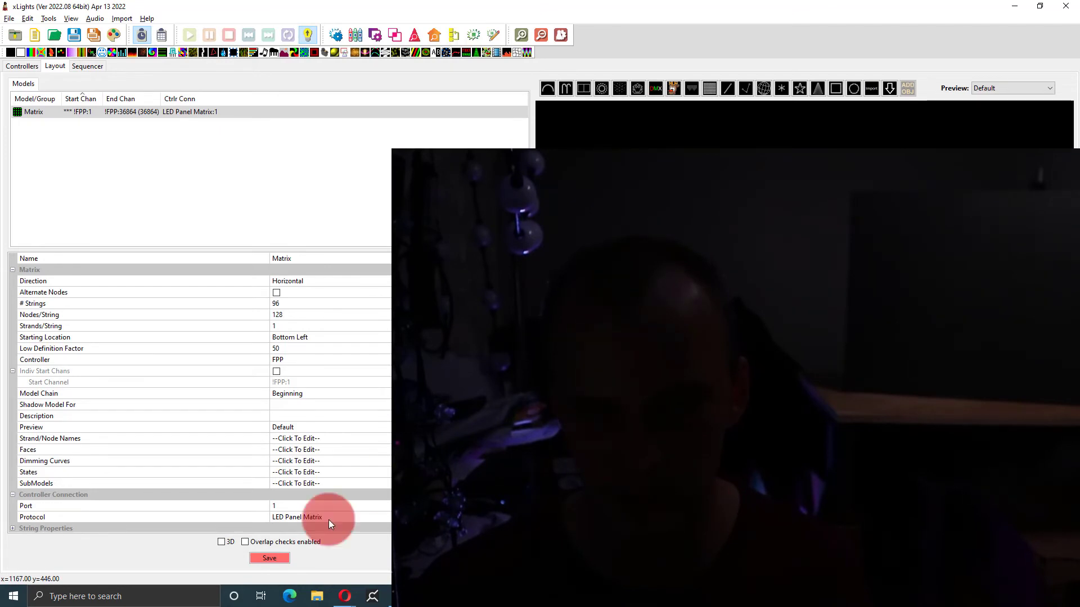
Step: Save the scrolling-text sequence with the file name 'test'
click(84, 67)
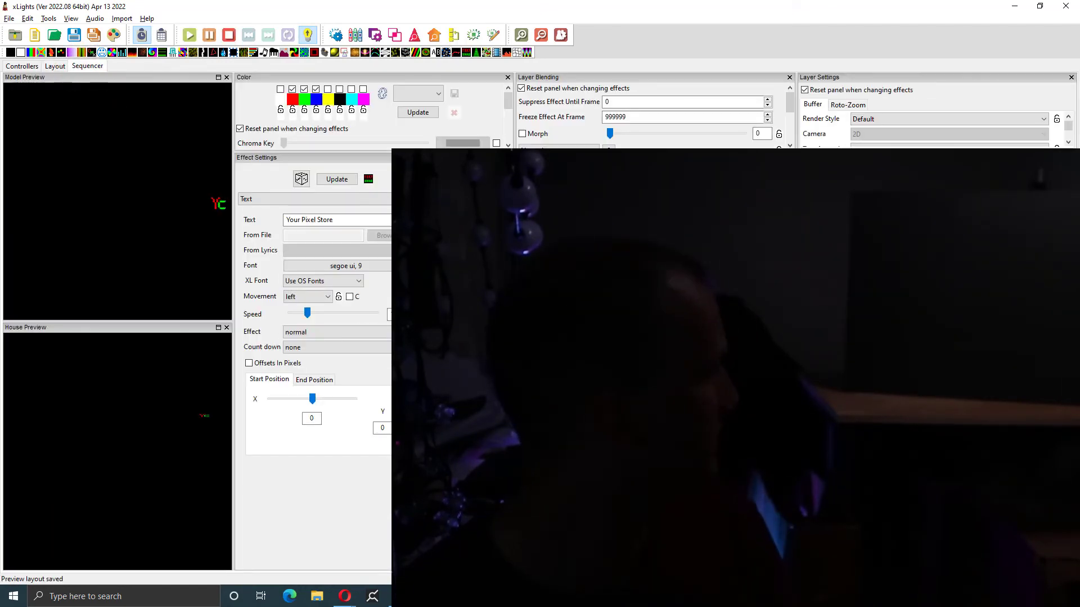
key(ctrl+s)
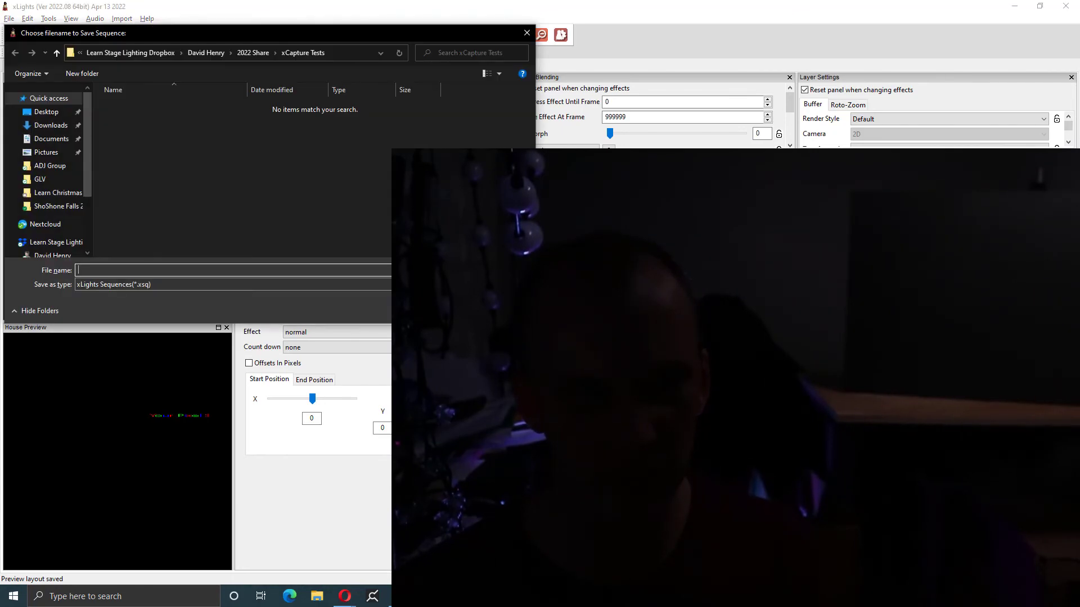
key(Escape)
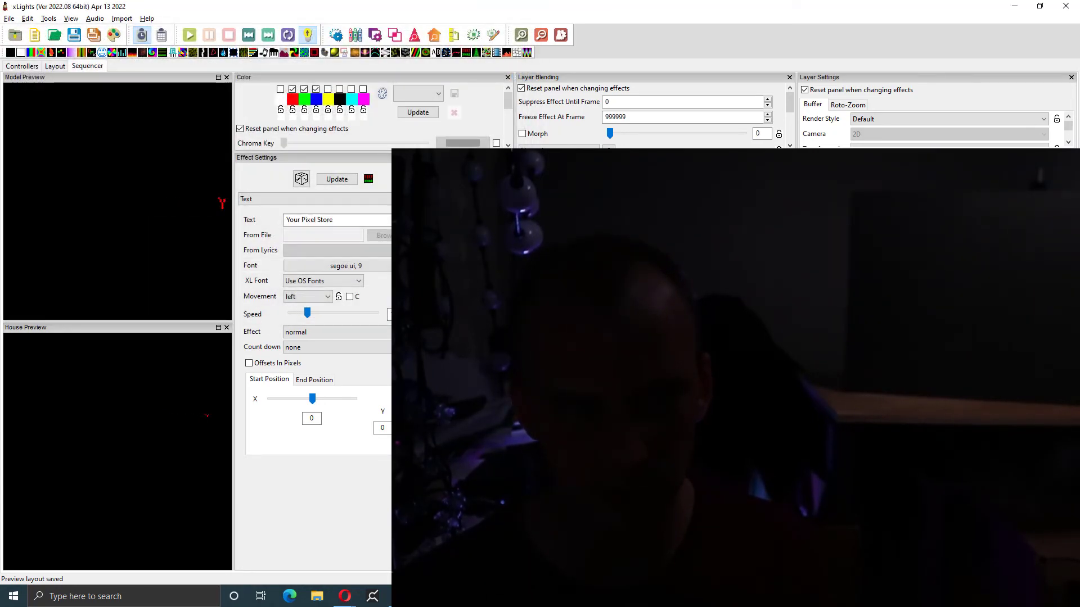
key(ctrl+s)
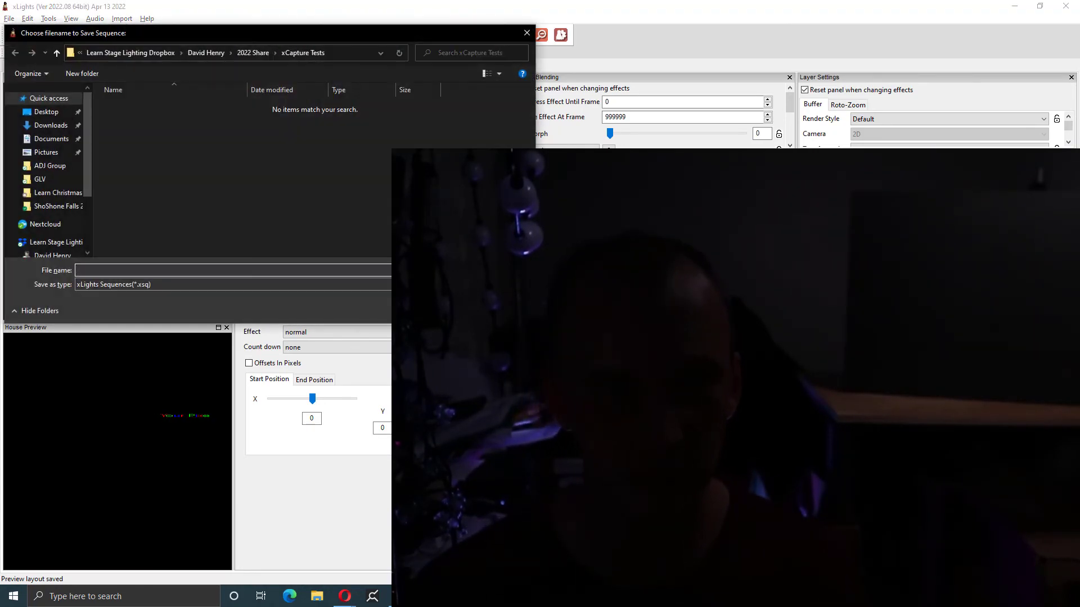
text(test)
key(Return)
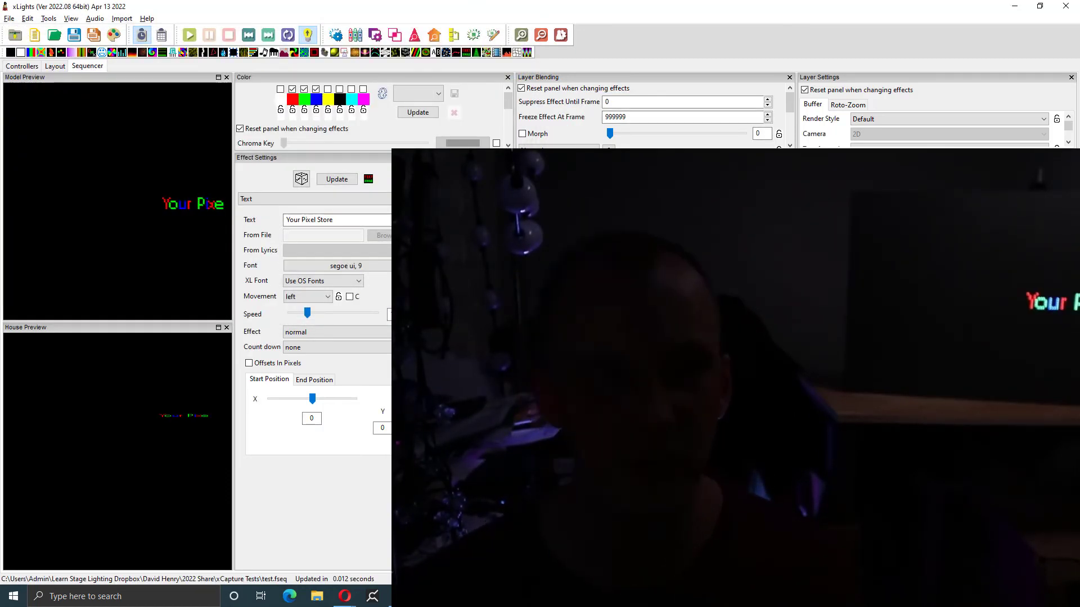
Step: Save the preview layout from the Layout view, then return to the Sequencer
click(54, 66)
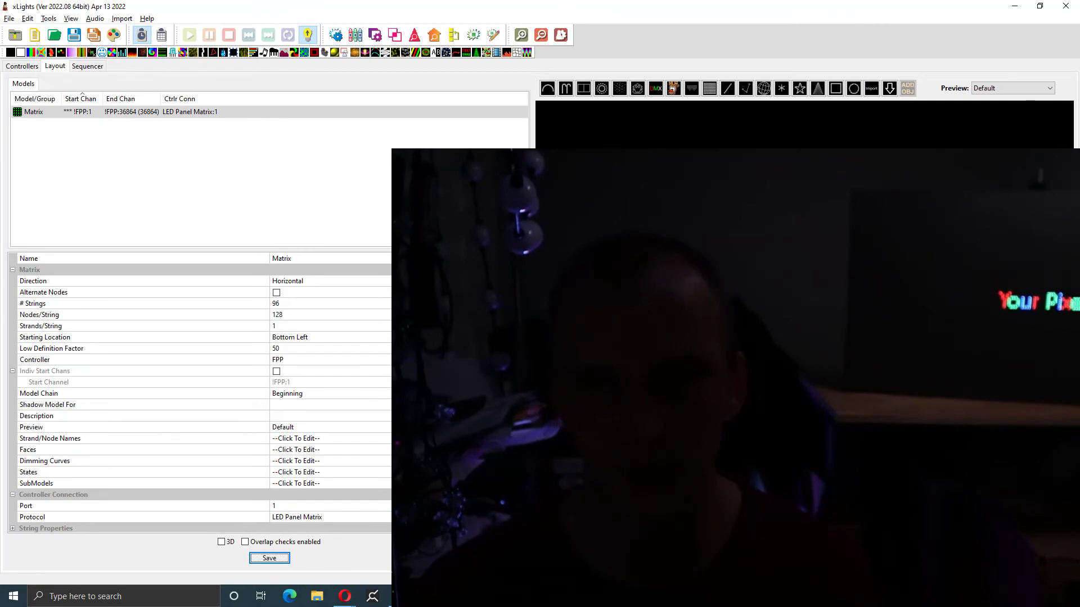
click(87, 66)
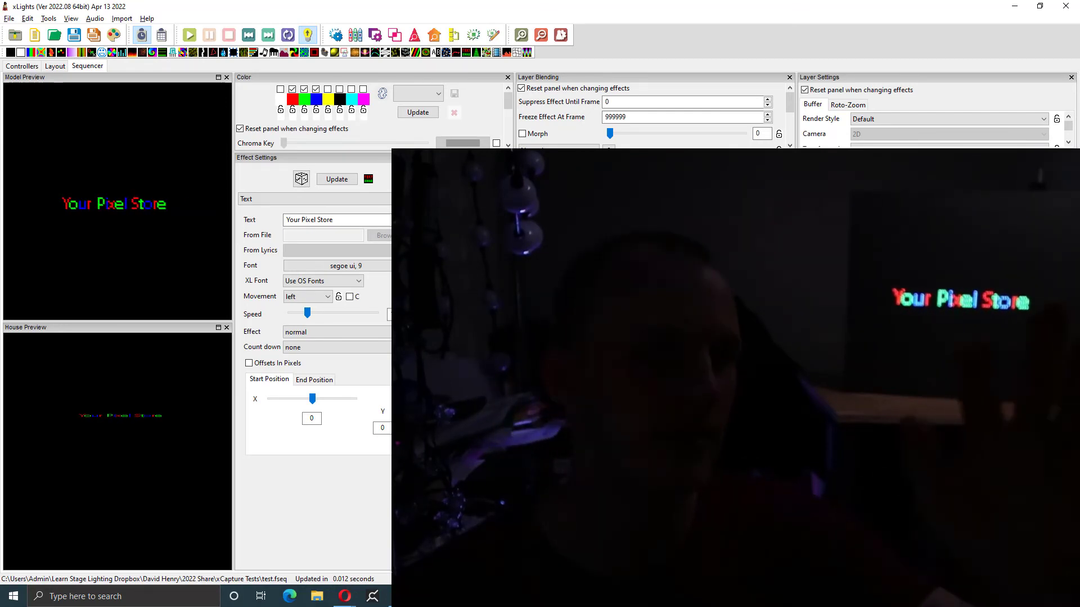
click(62, 70)
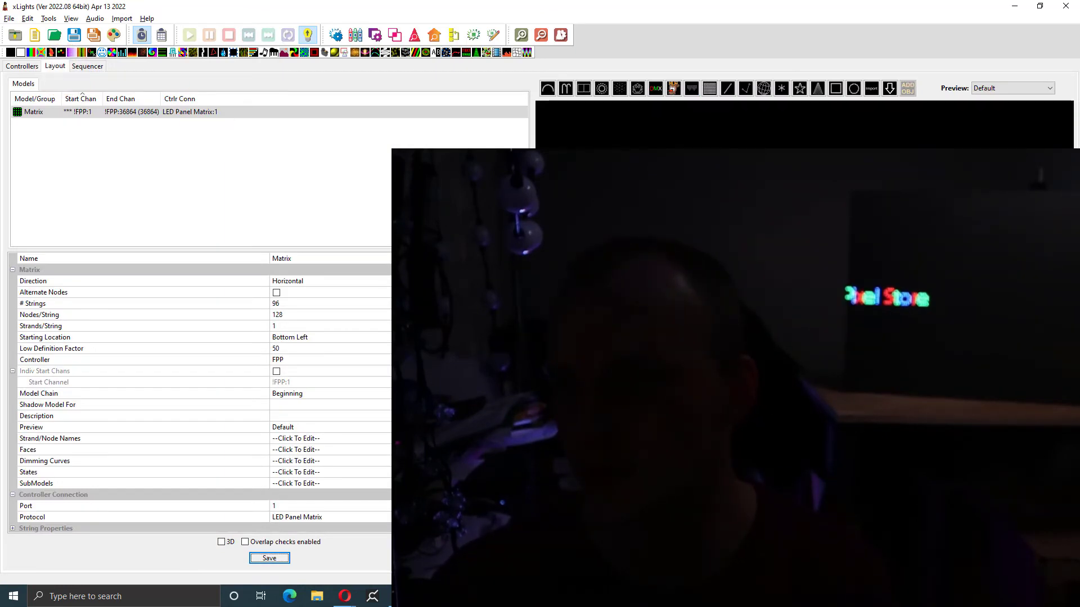
key(ctrl+s)
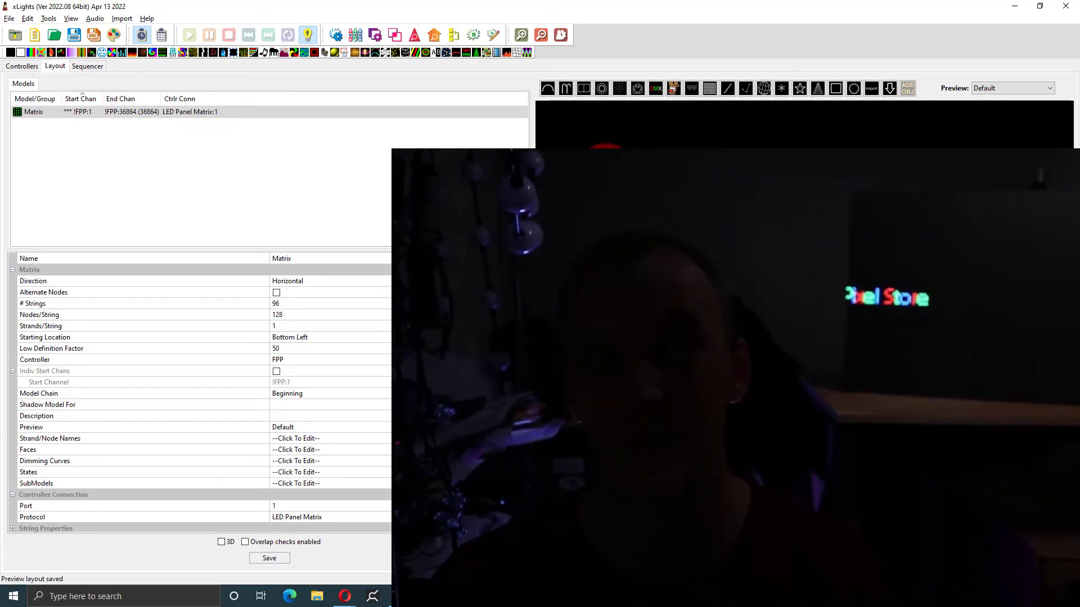
click(189, 101)
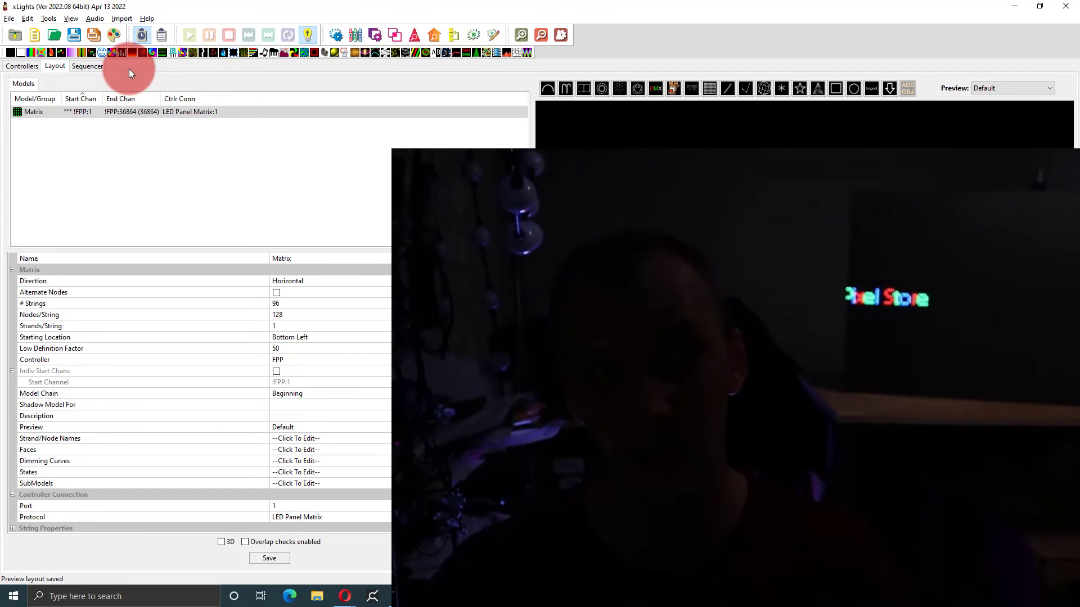
click(80, 67)
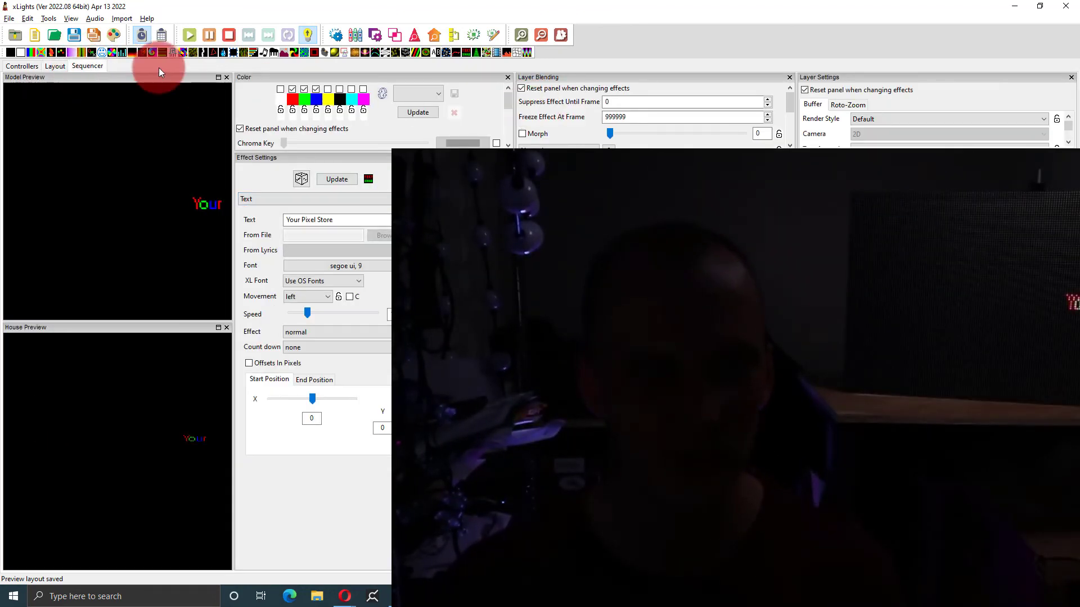
Step: Apply a Butterfly effect with Rainbow colours to the matrix
click(38, 52)
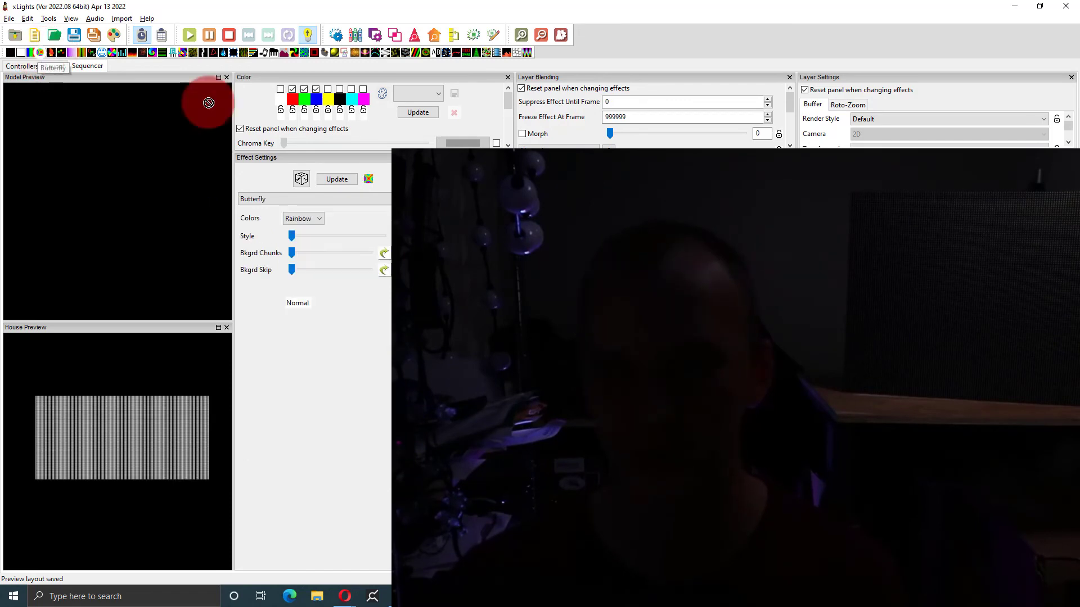